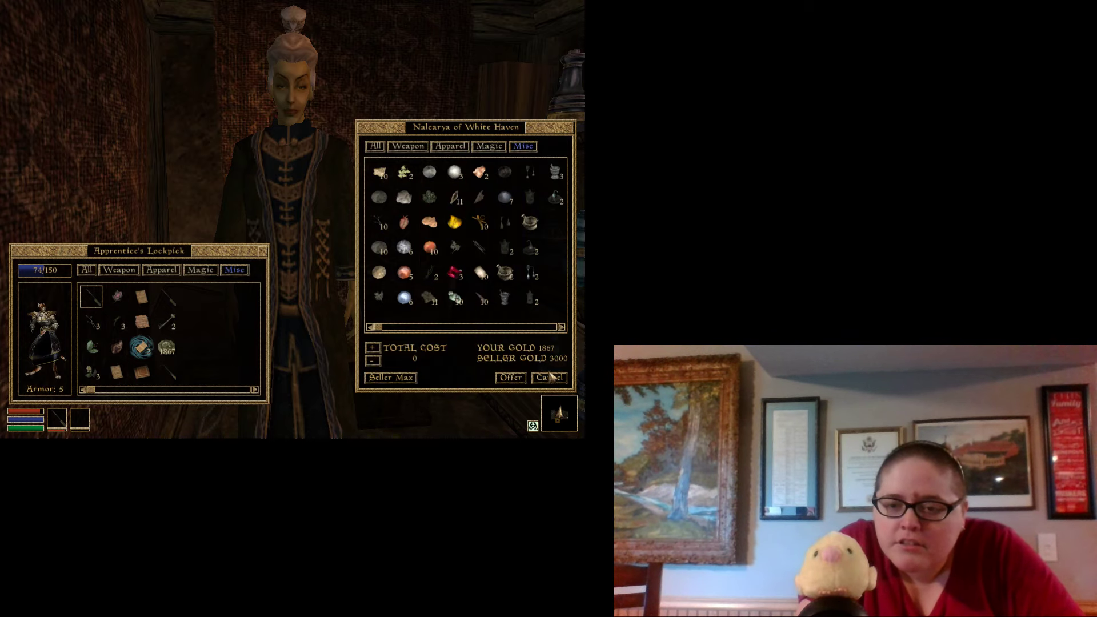
Cancel the barter with the alchemist and say Goodbye to close the dialogue
click(549, 378)
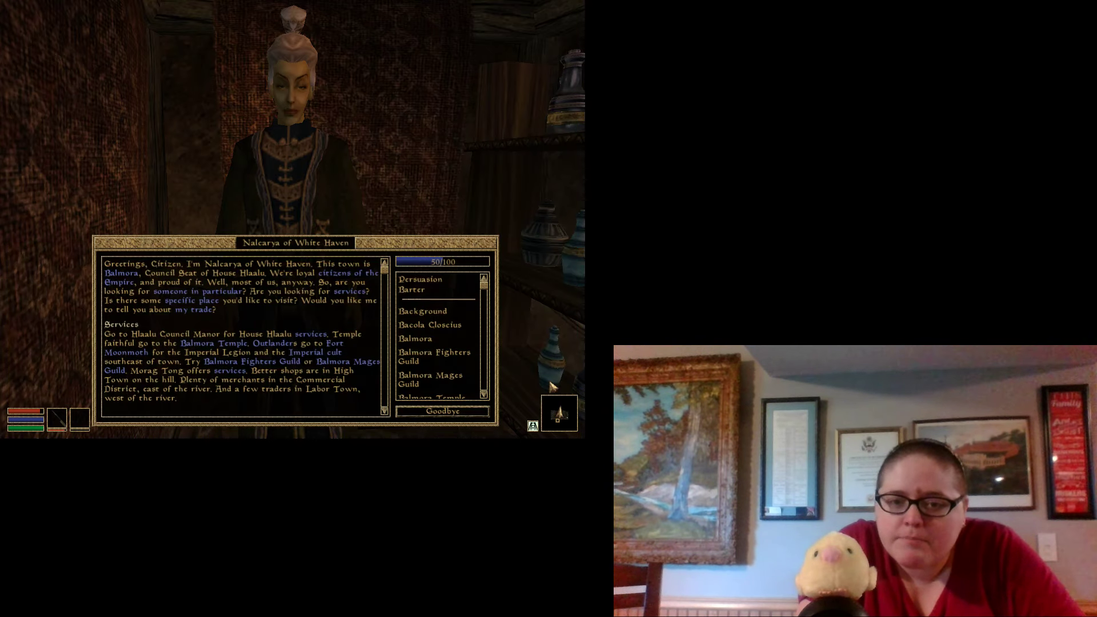
click(442, 411)
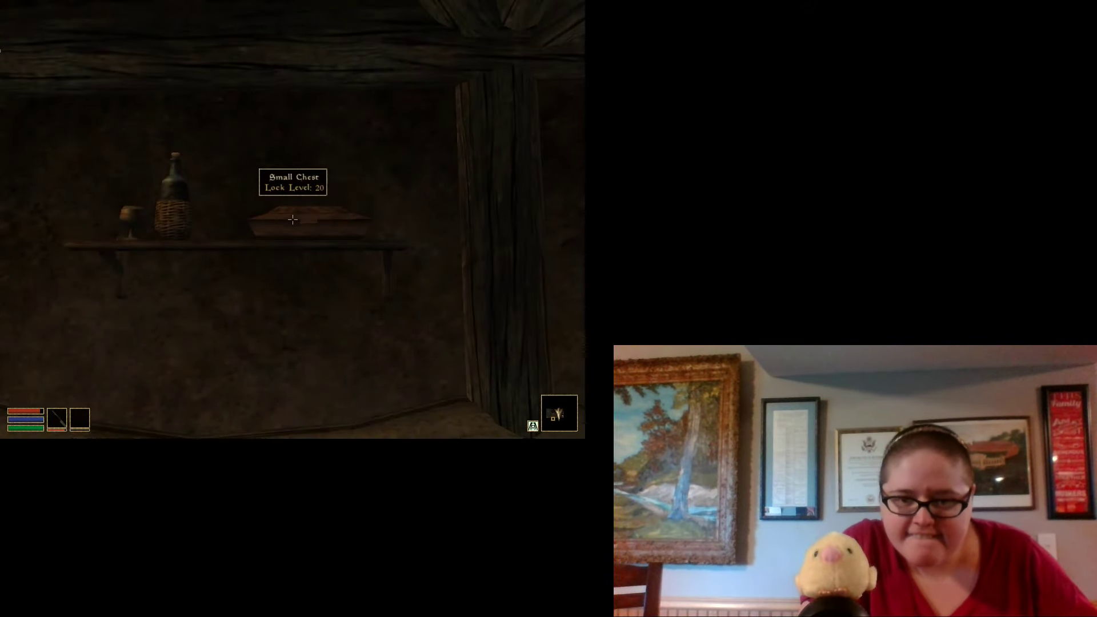
Ready the Apprentice's Lockpick and pick the lock on the small shelf chest
right_click(292, 220)
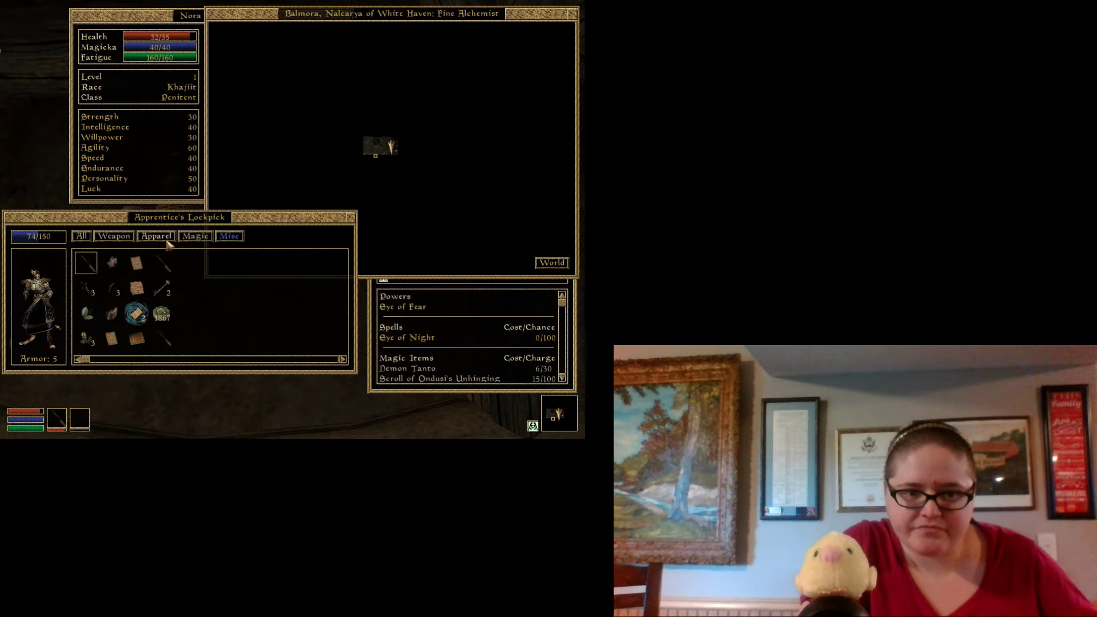
right_click(237, 416)
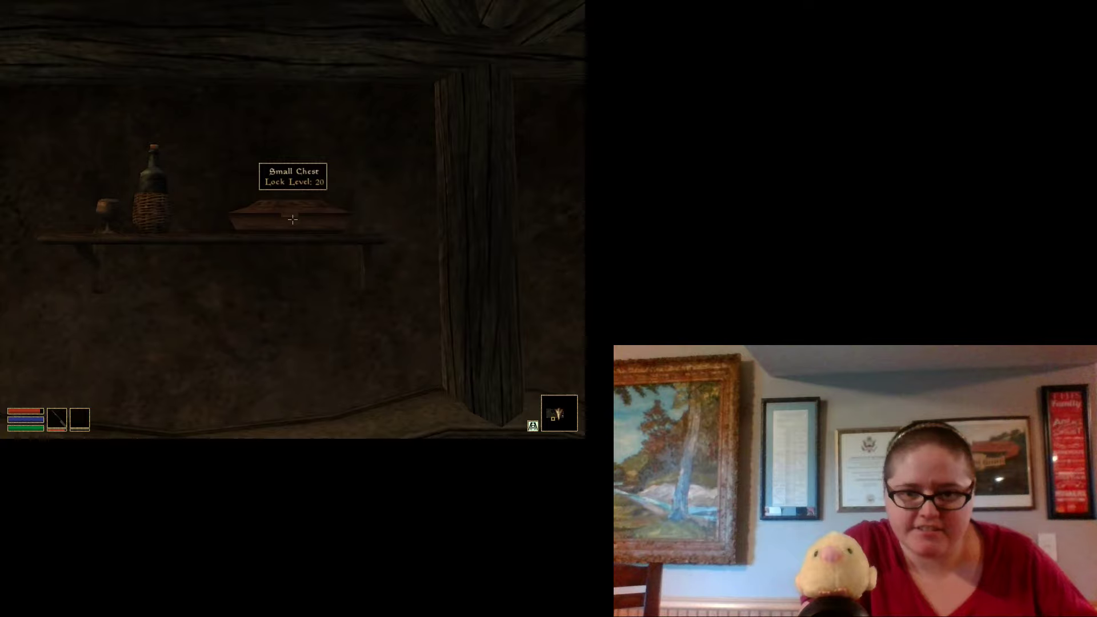
key(f)
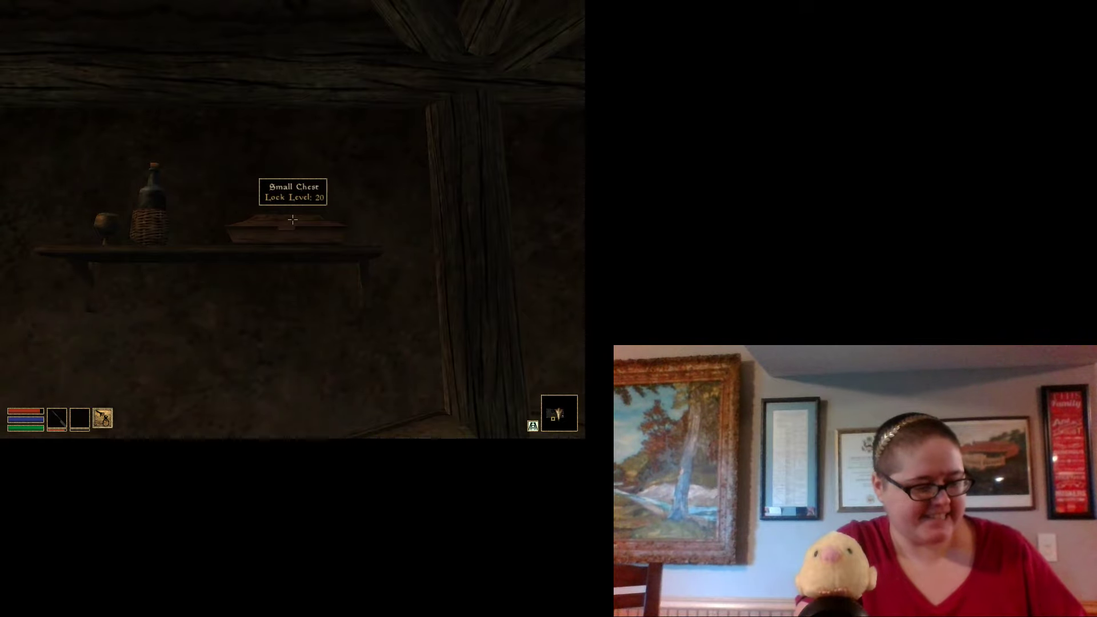
click(293, 220)
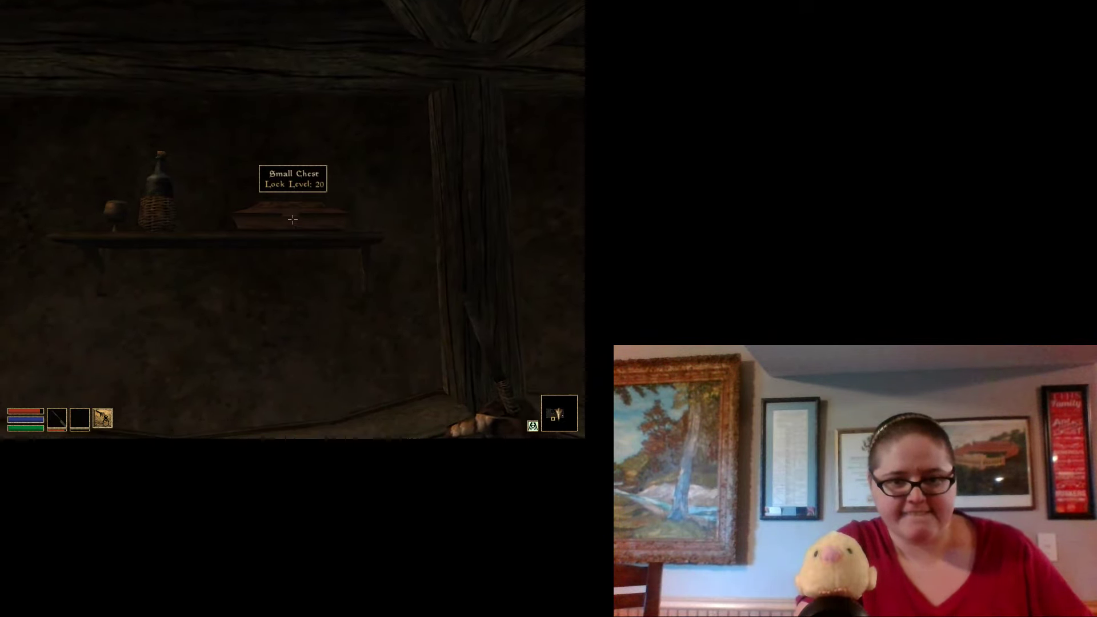
click(293, 220)
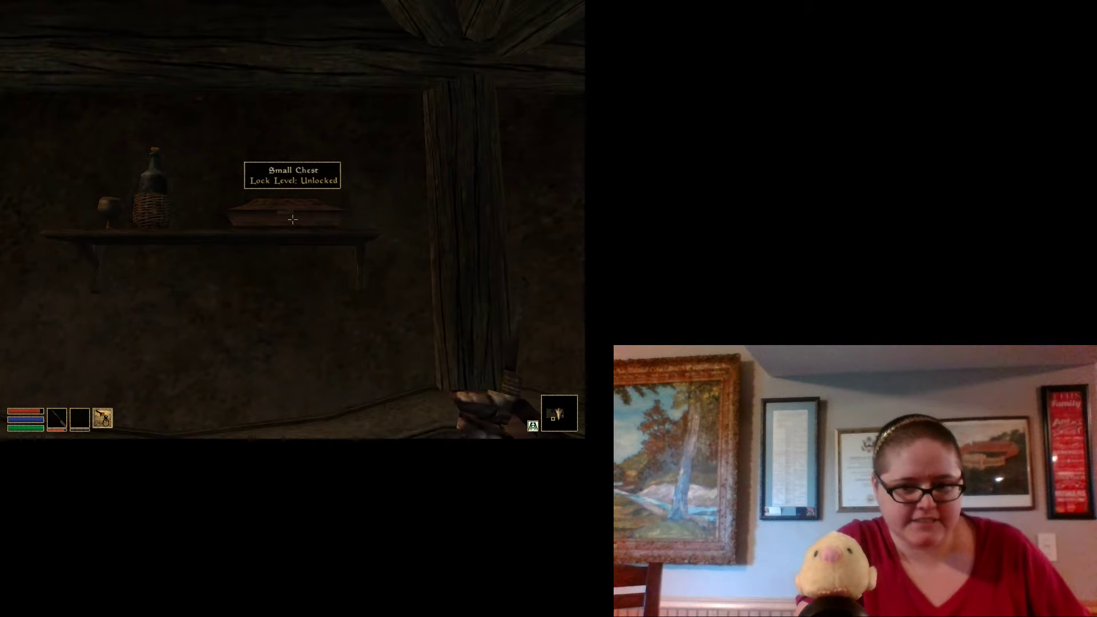
Open the unlocked small chest and take all of its contents
key(space)
right_click(251, 404)
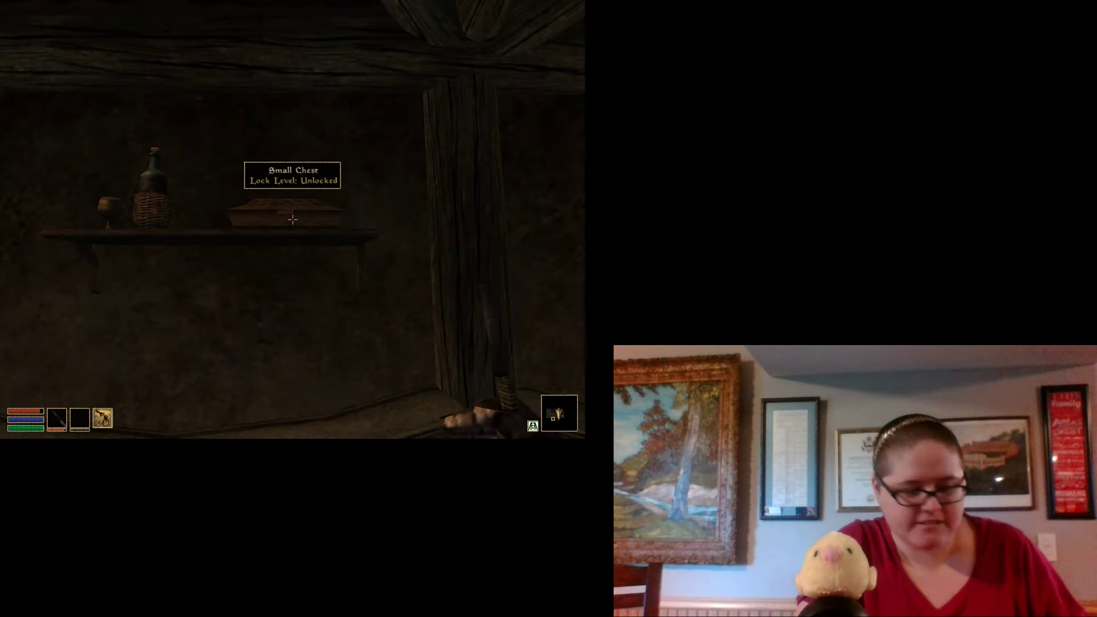
key(space)
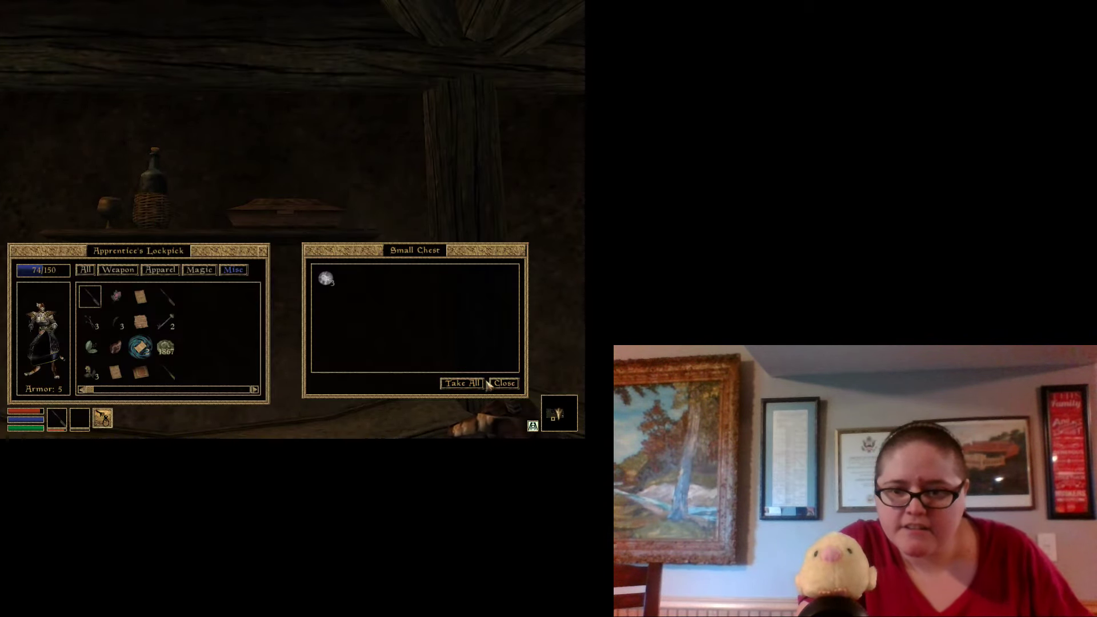
click(481, 385)
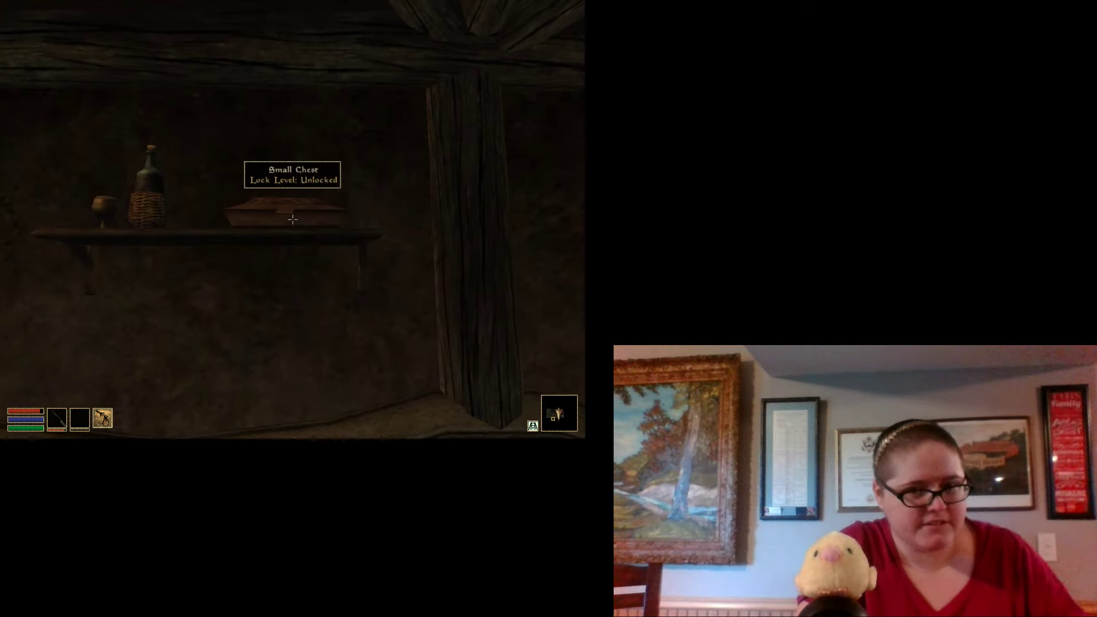
Stop sneaking, switch to third-person view and climb the stairs to the upper room
key(ctrl)
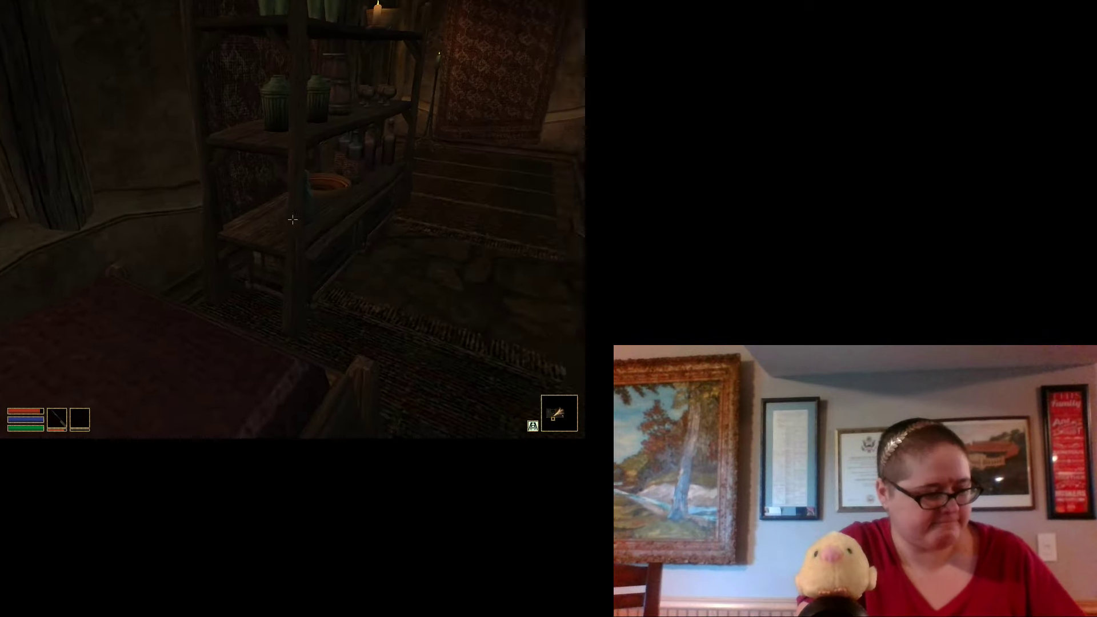
key(Tab)
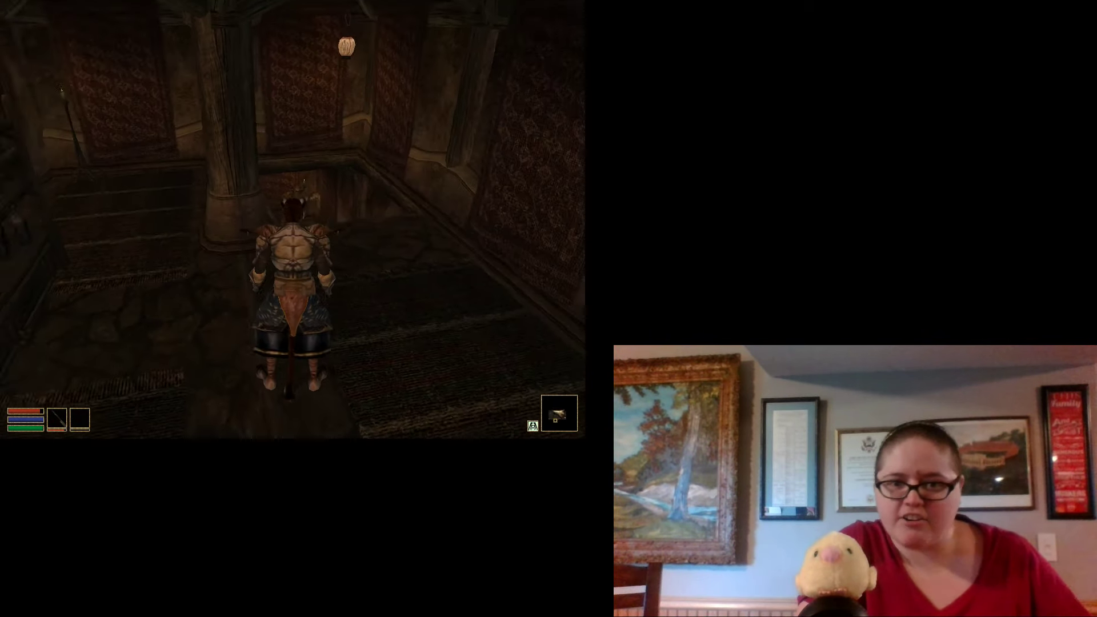
key(w)
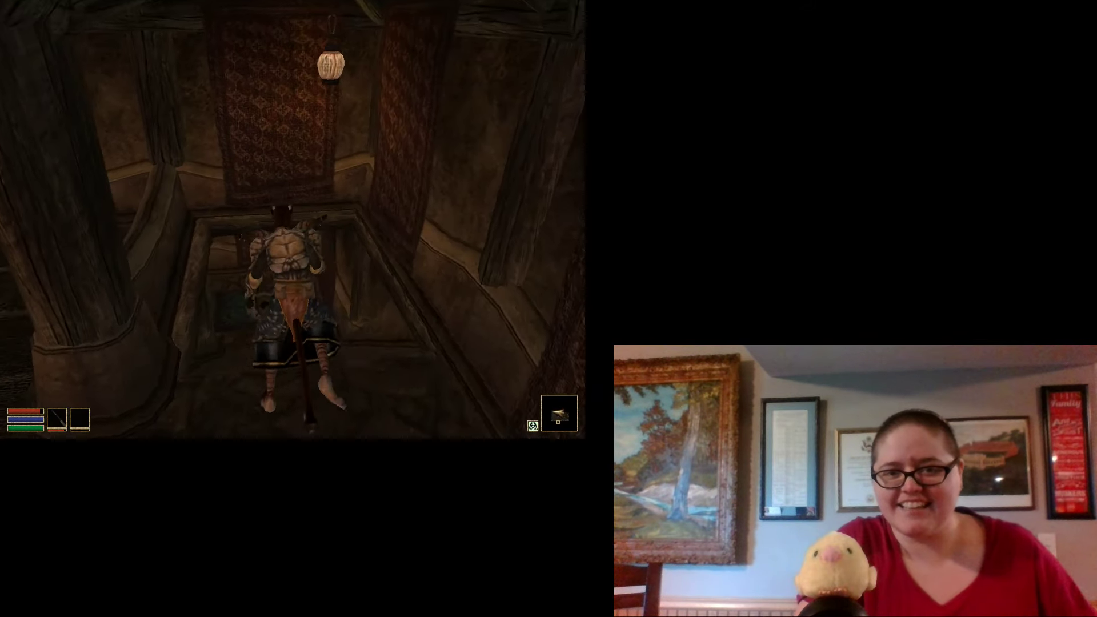
key(w)
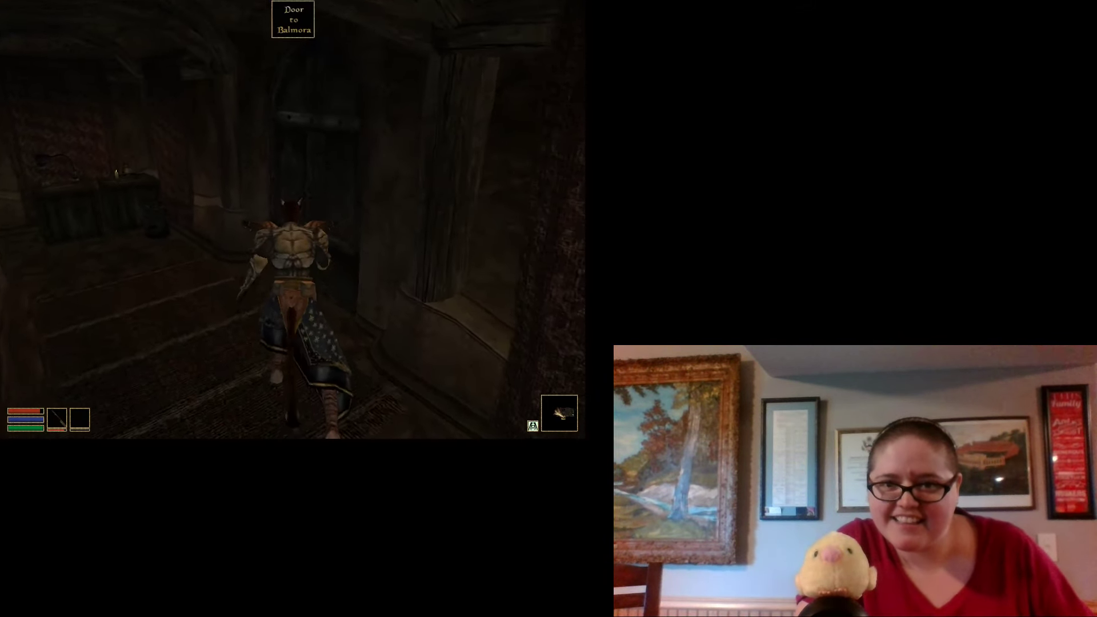
Exit onto the street and run through the alley and archway to a building's door
key(w)
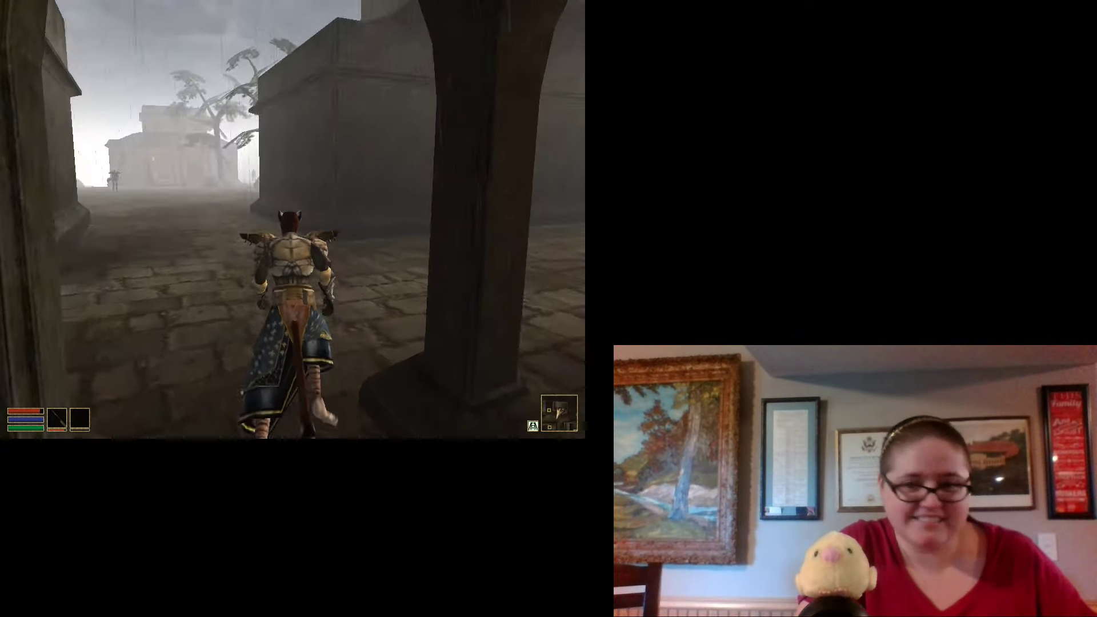
key(w)
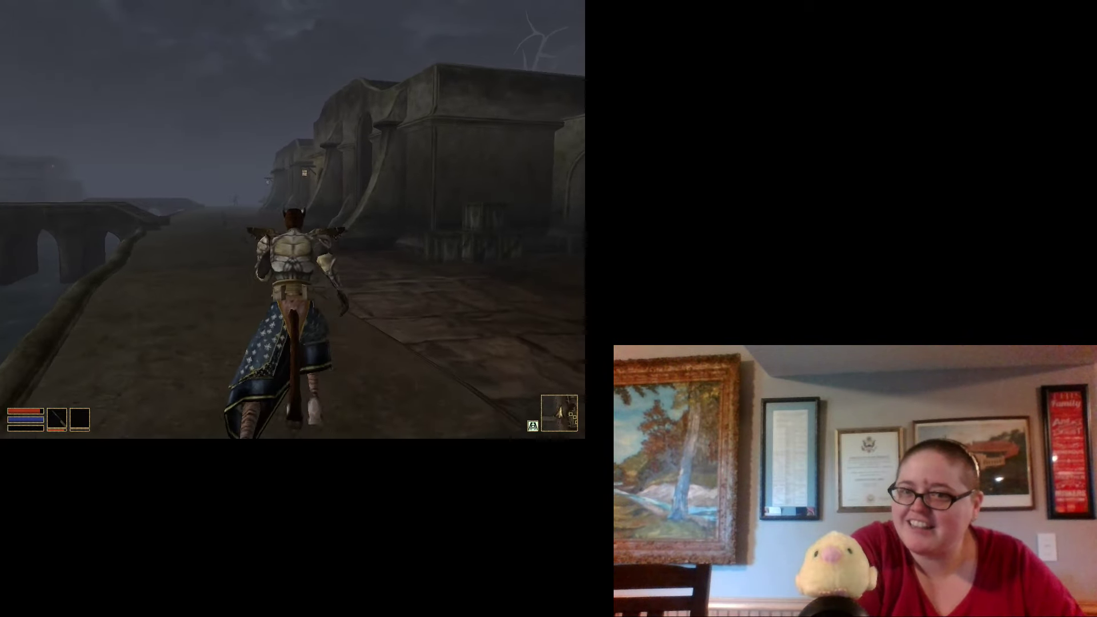
key(w)
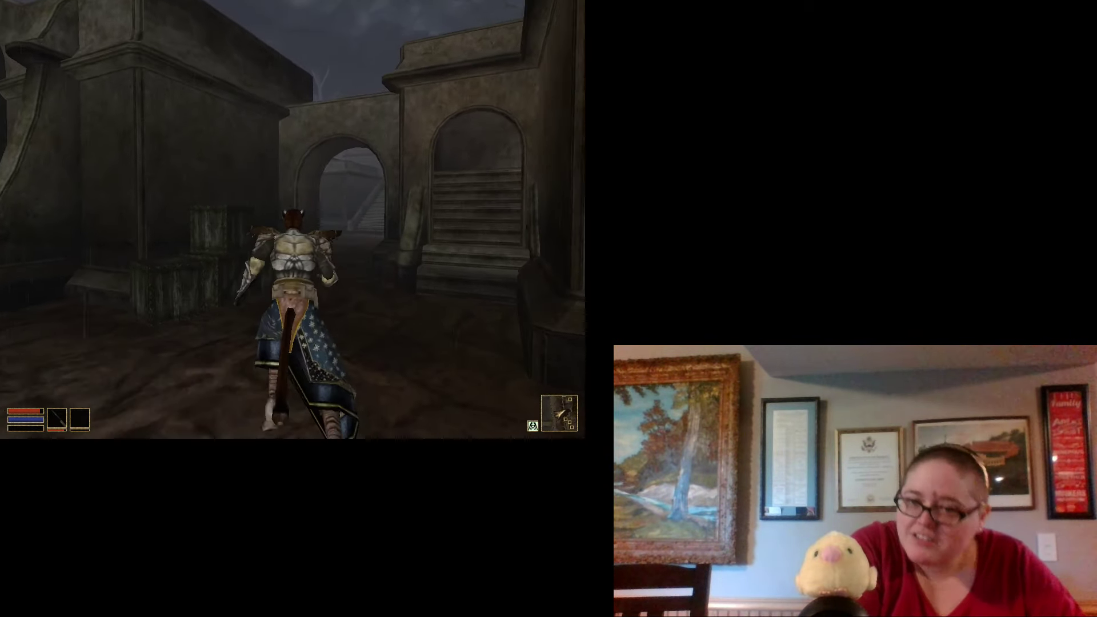
key(w)
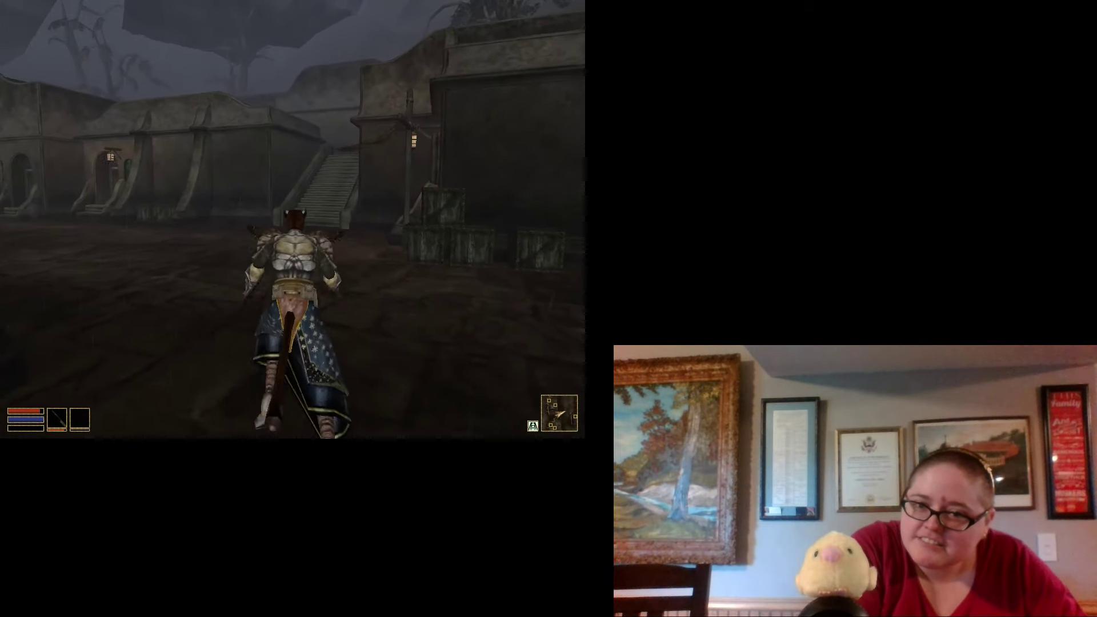
key(w)
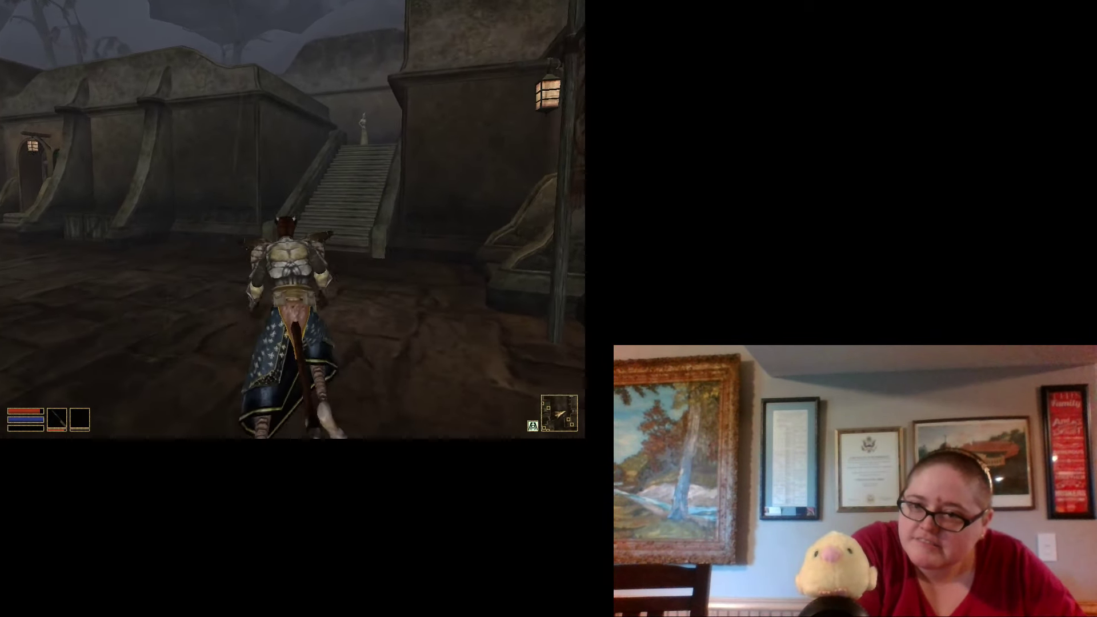
Enter the building and run down the hallways to the Thieves Guild contact
key(w)
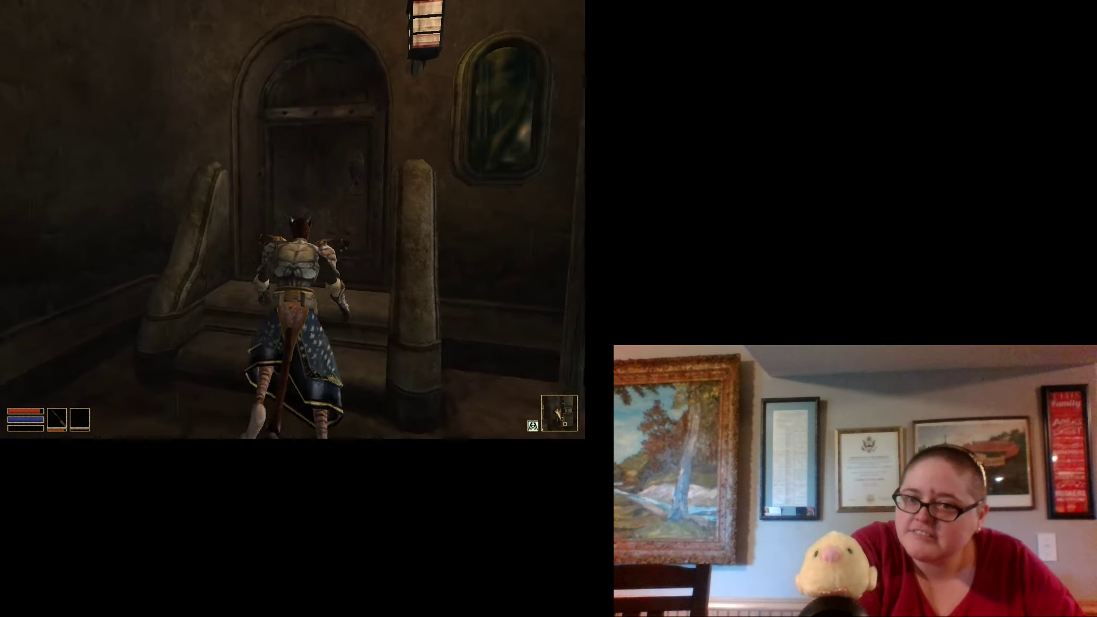
key(space)
key(w)
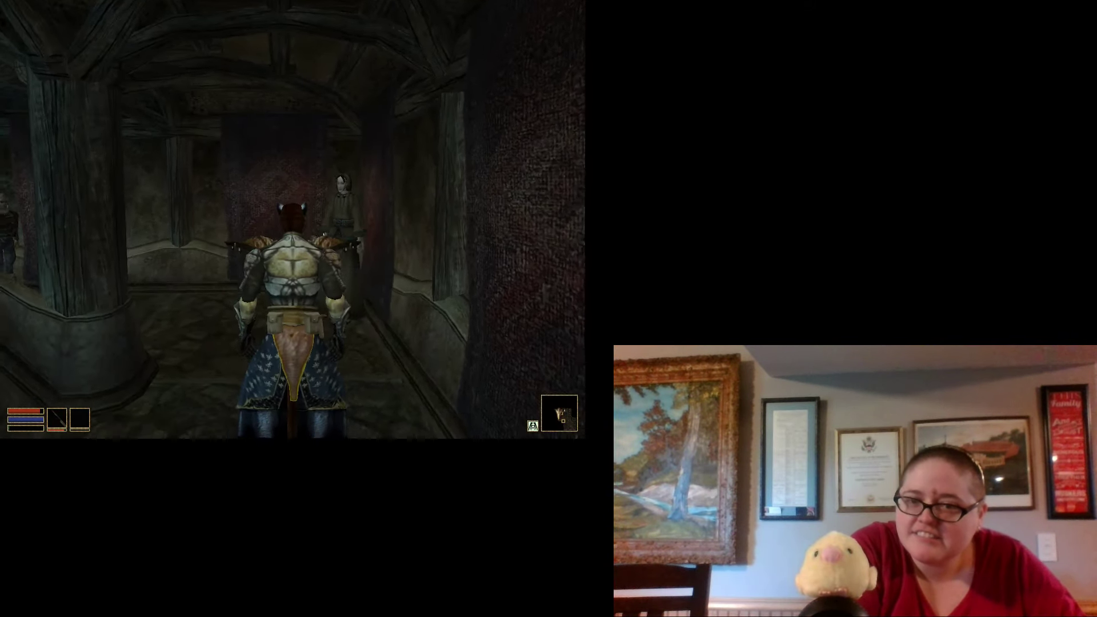
key(w)
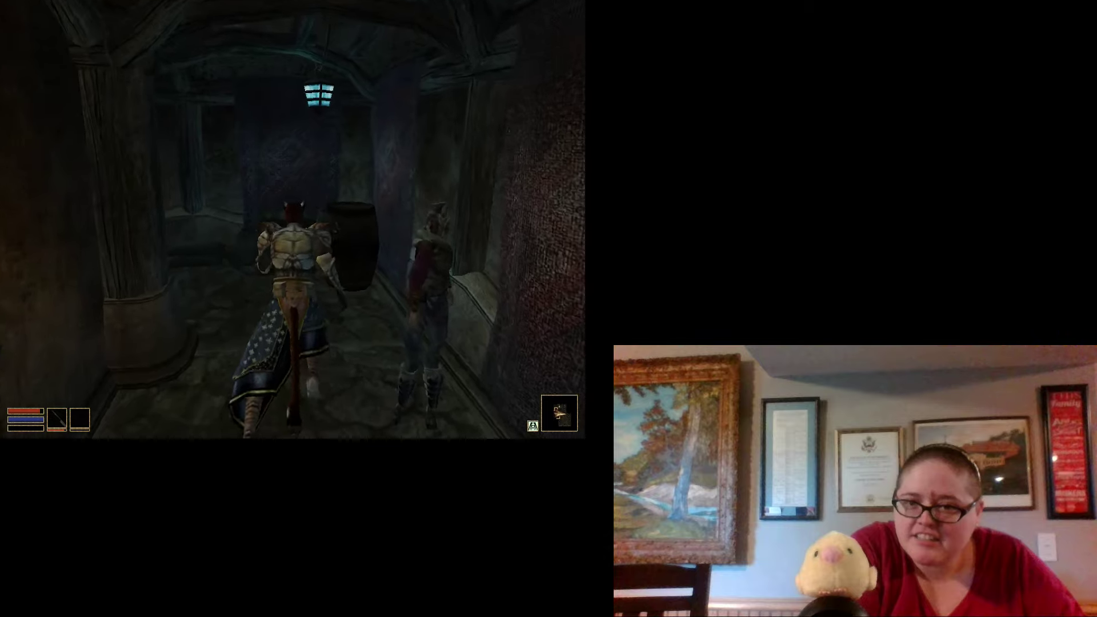
key(w)
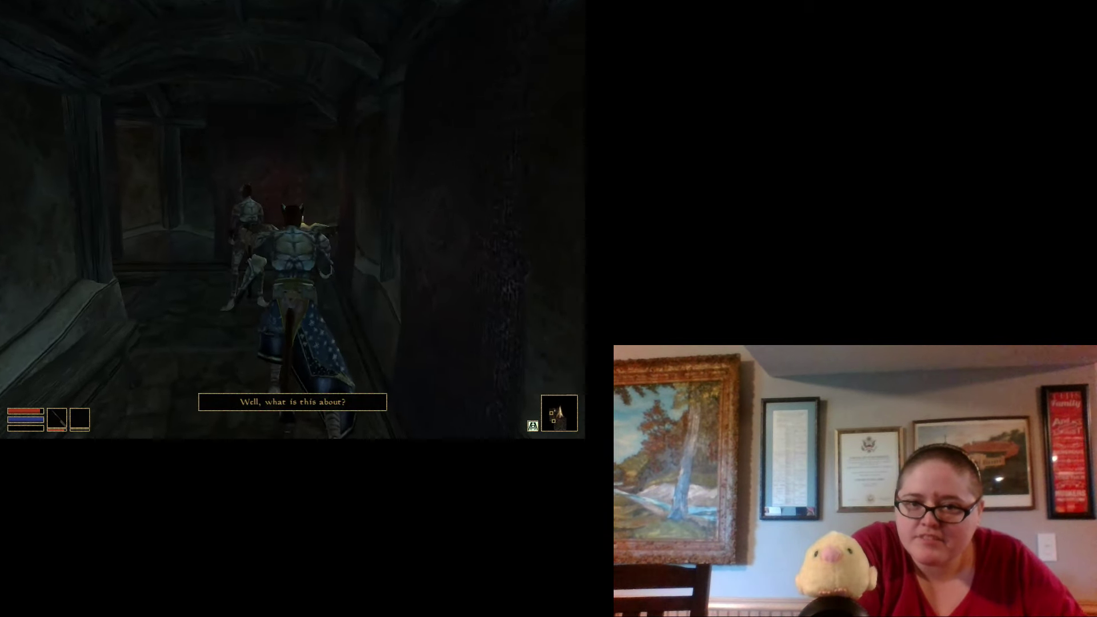
Talk to Sugar-Lips Habasi, hand over the diamond and ask about Advancement
key(space)
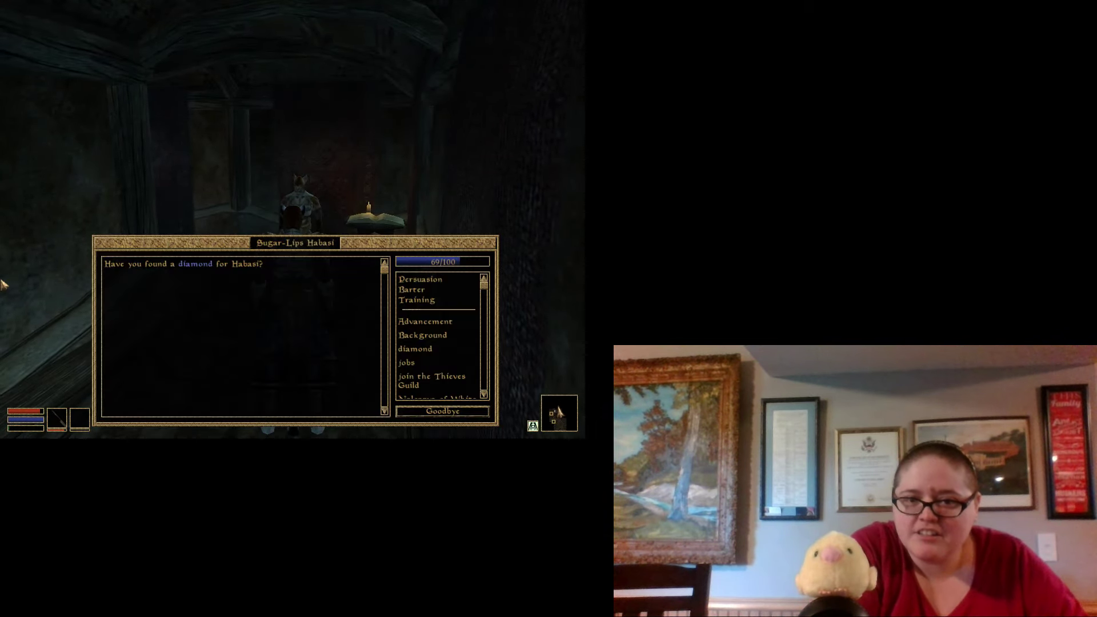
click(208, 265)
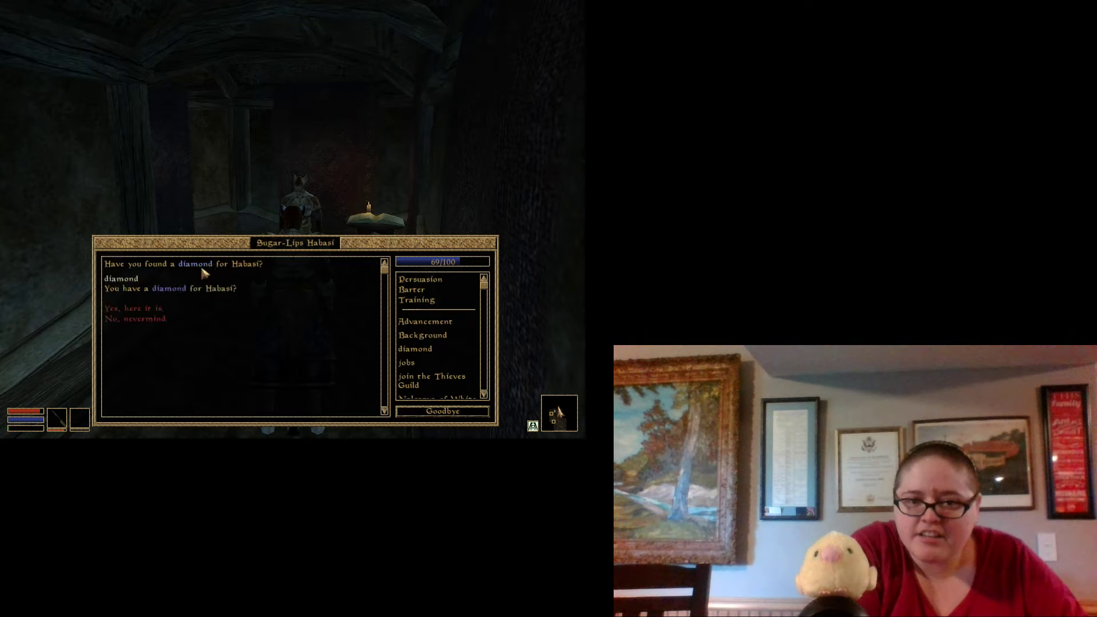
click(135, 309)
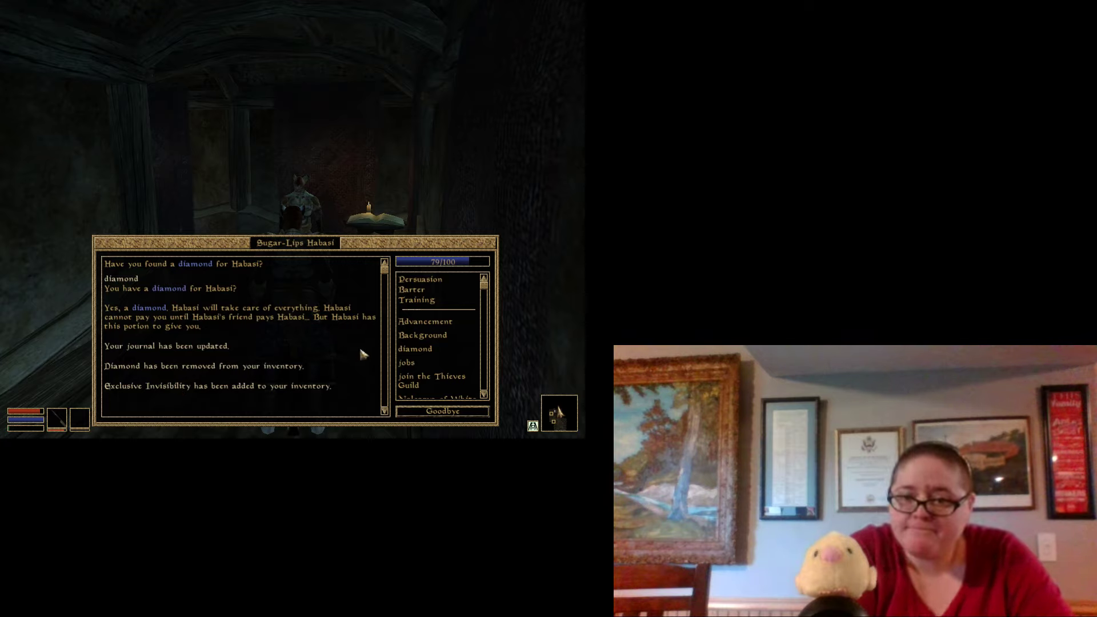
click(421, 323)
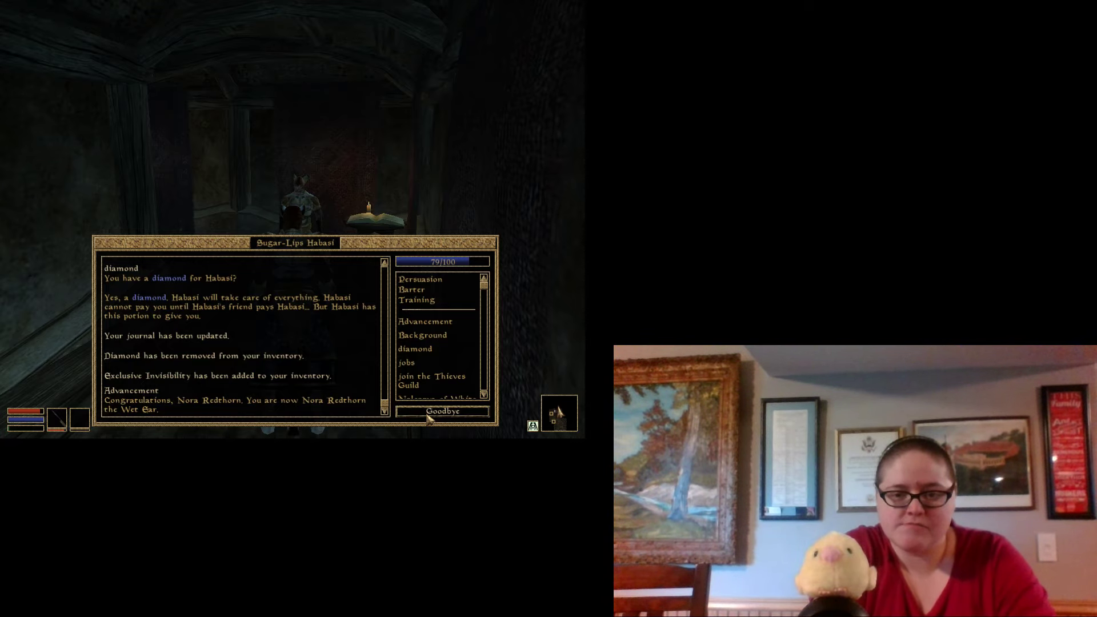
Say Goodbye to the contact and leave the building by the corridor door
click(428, 413)
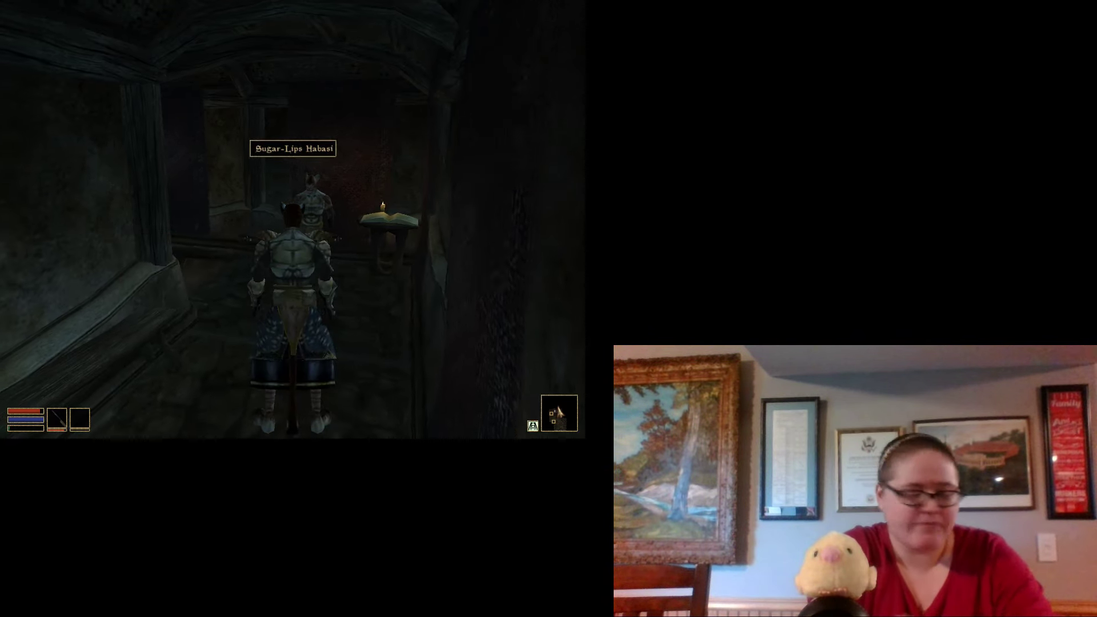
key(w)
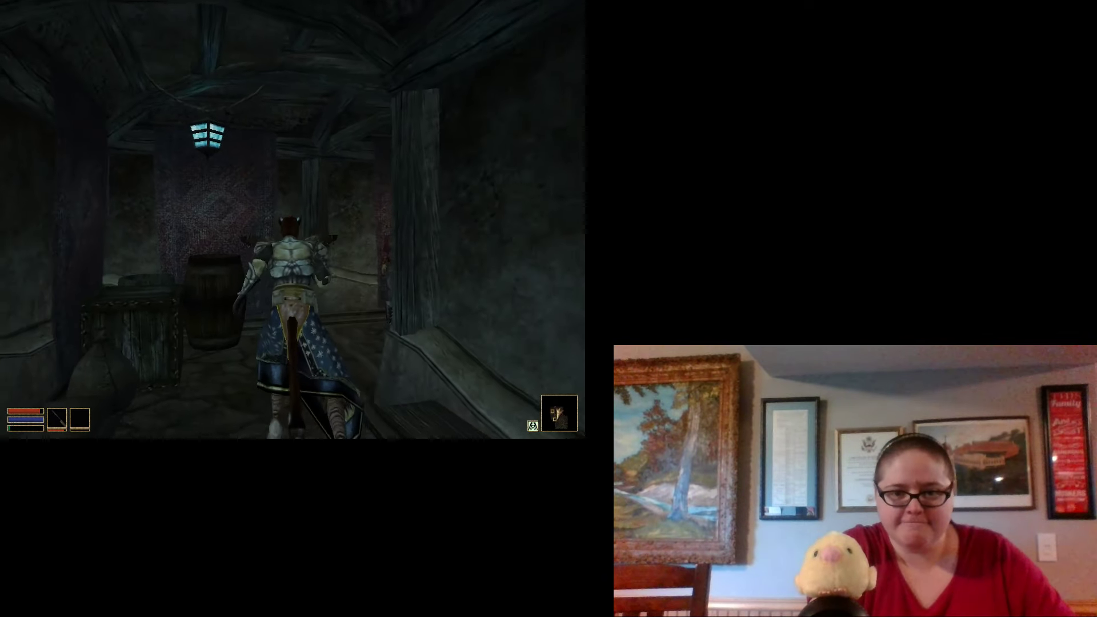
key(w)
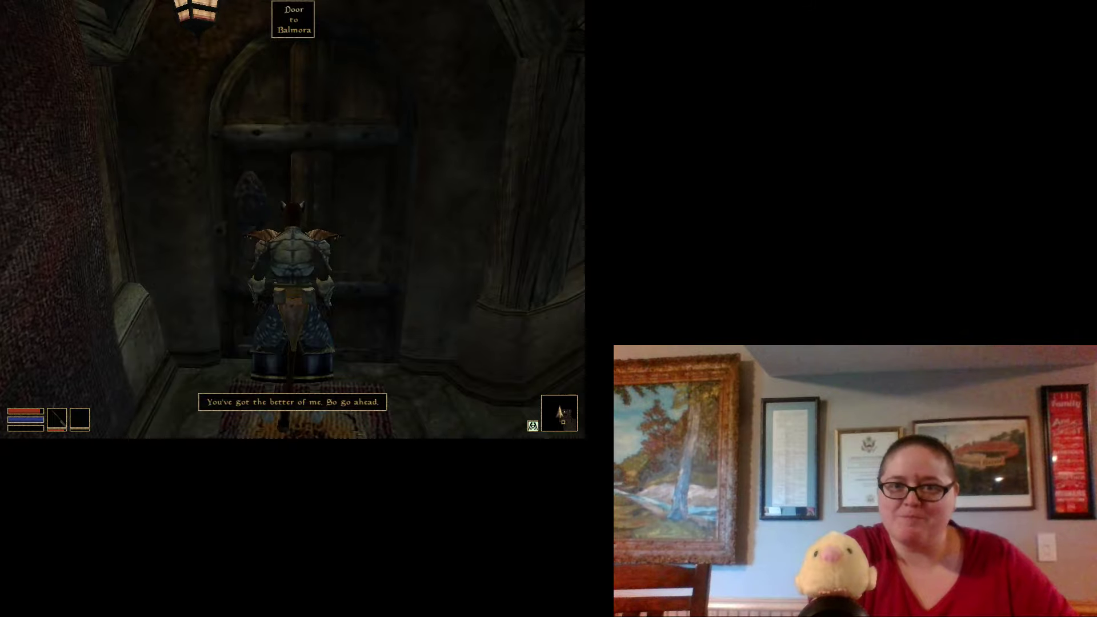
key(space)
Run along the dark street, through the arched passage and across the bridge to the plaza
key(w)
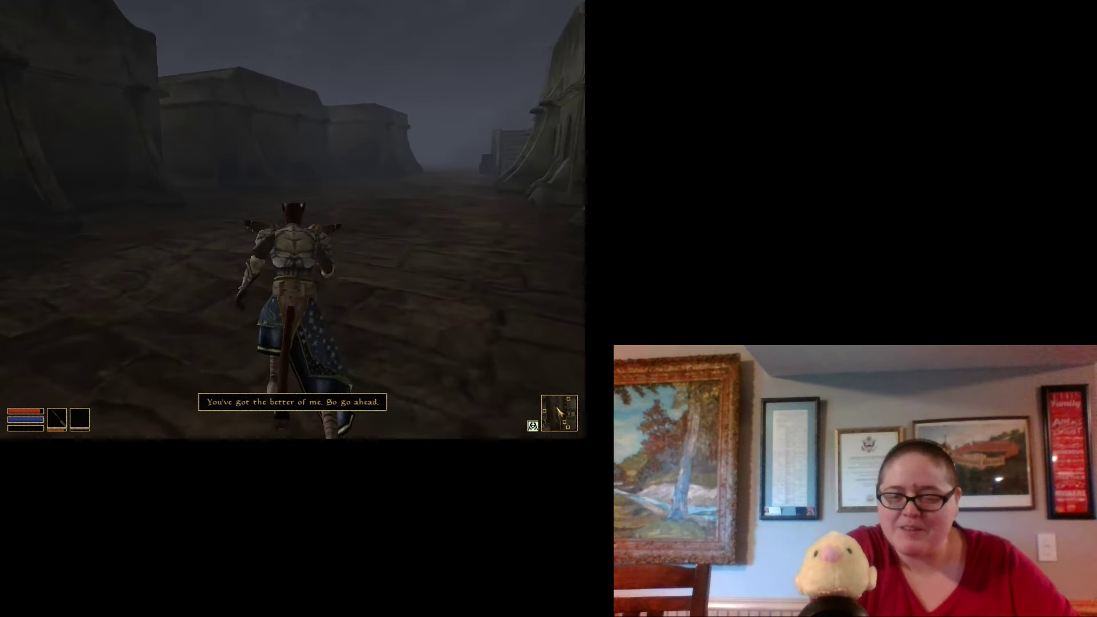
key(w)
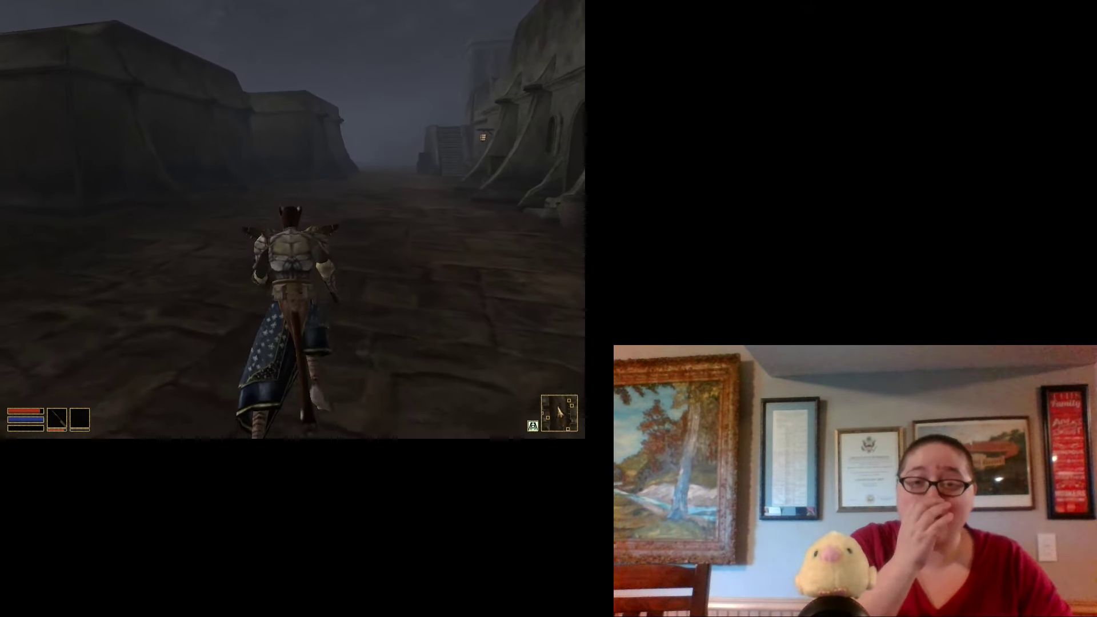
key(w)
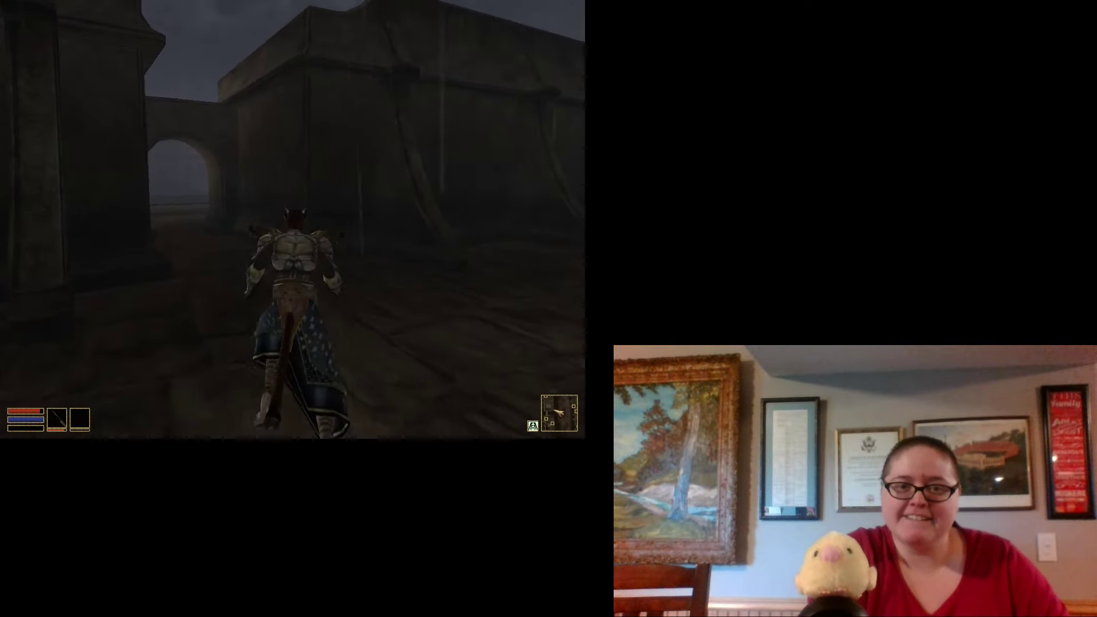
key(w)
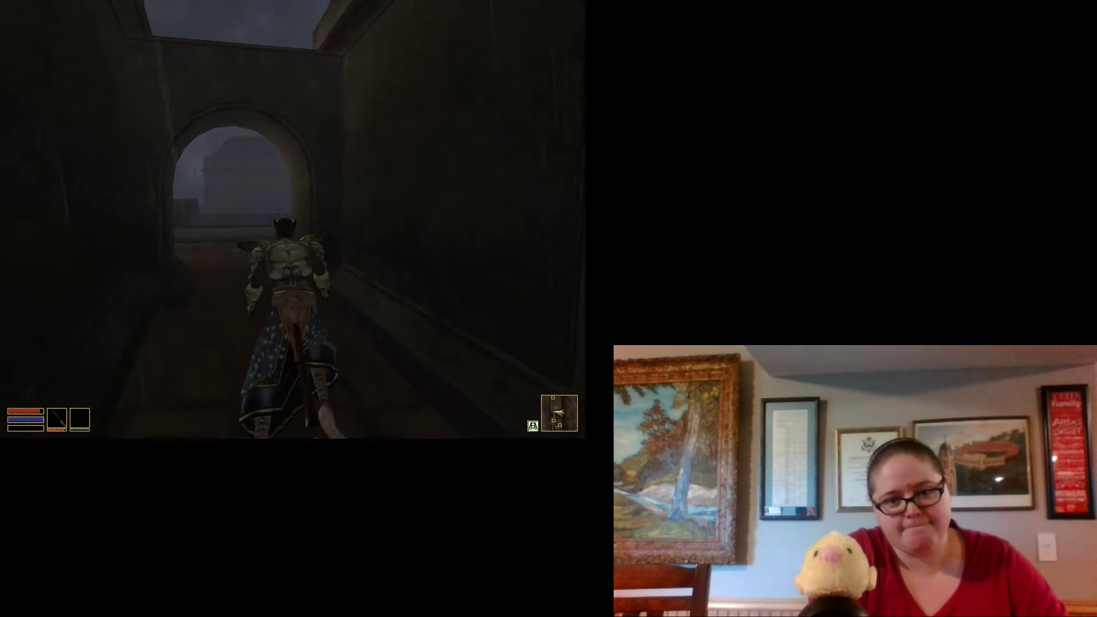
key(w)
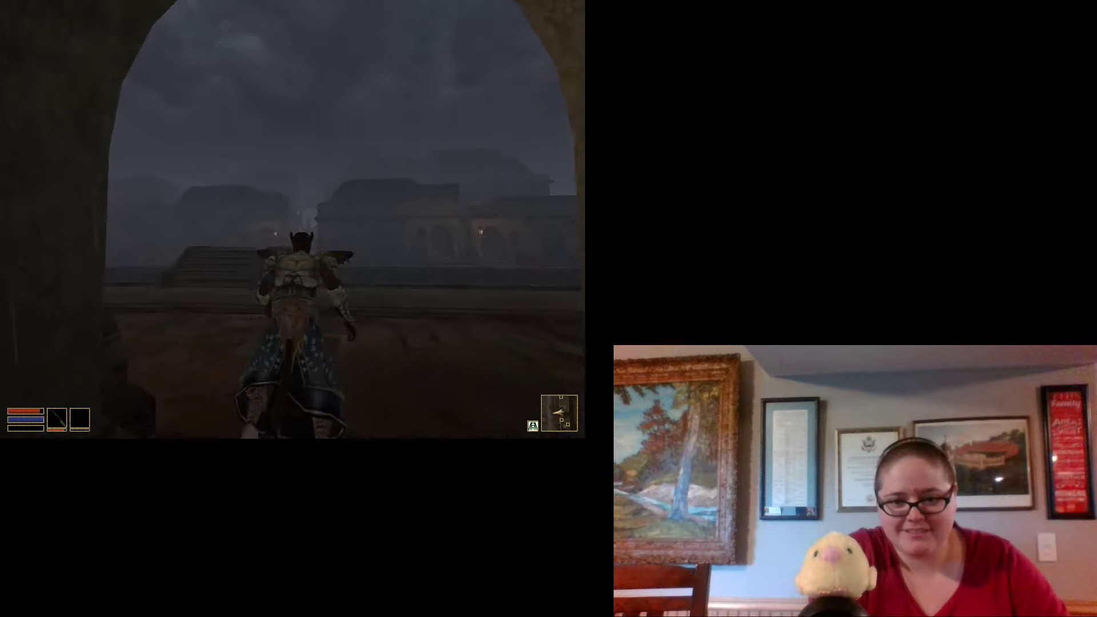
key(w)
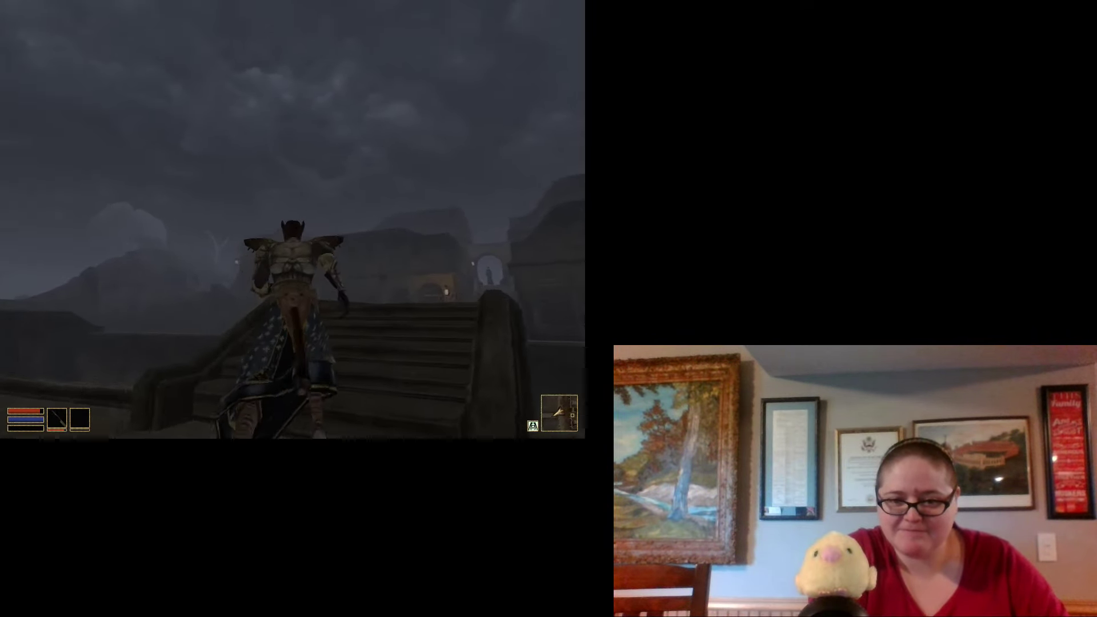
key(w)
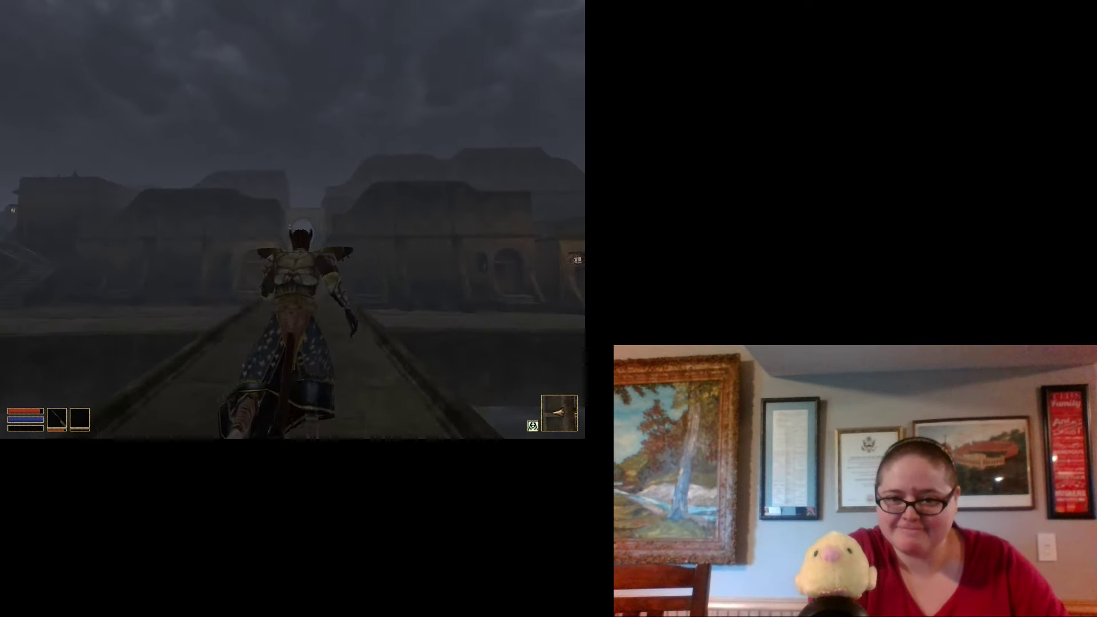
key(w)
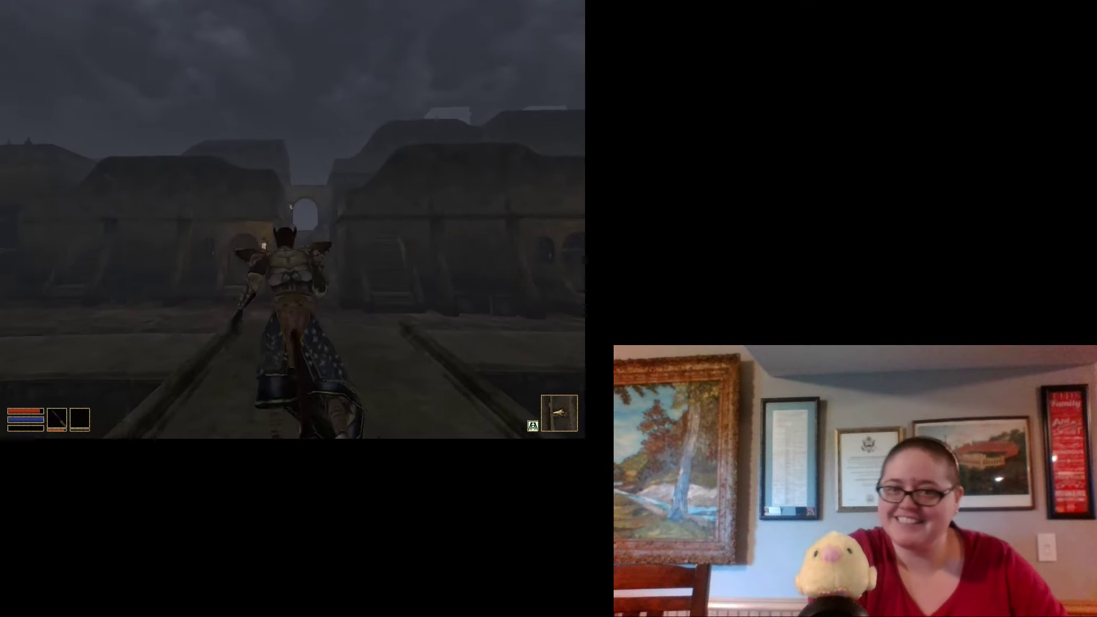
key(w)
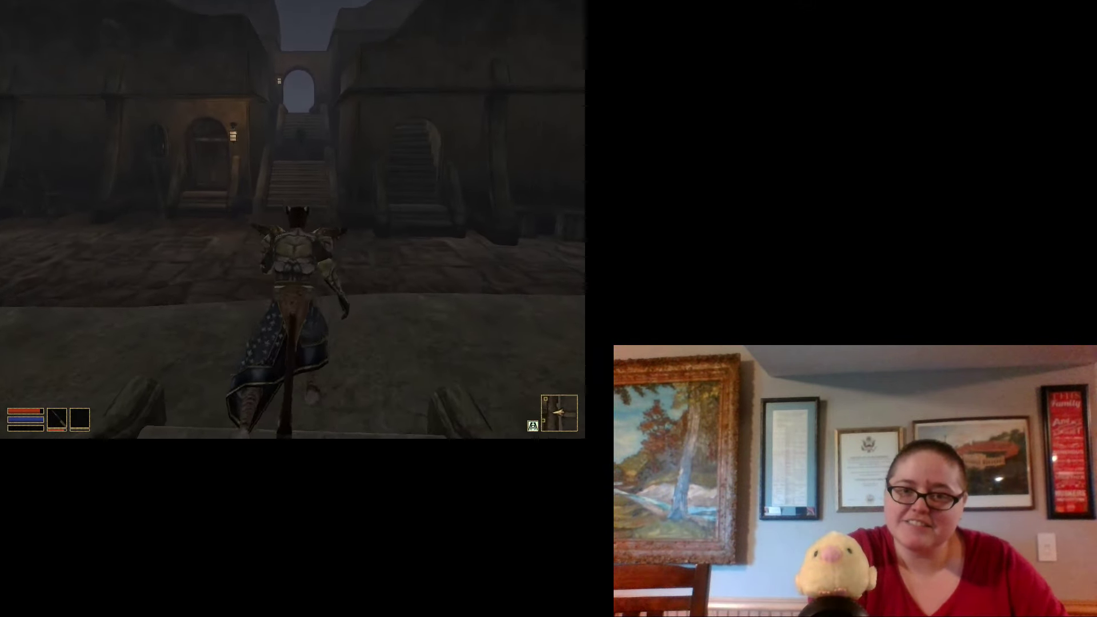
Run along the street, through the narrow passage and courtyard, and up the wide staircase
key(w)
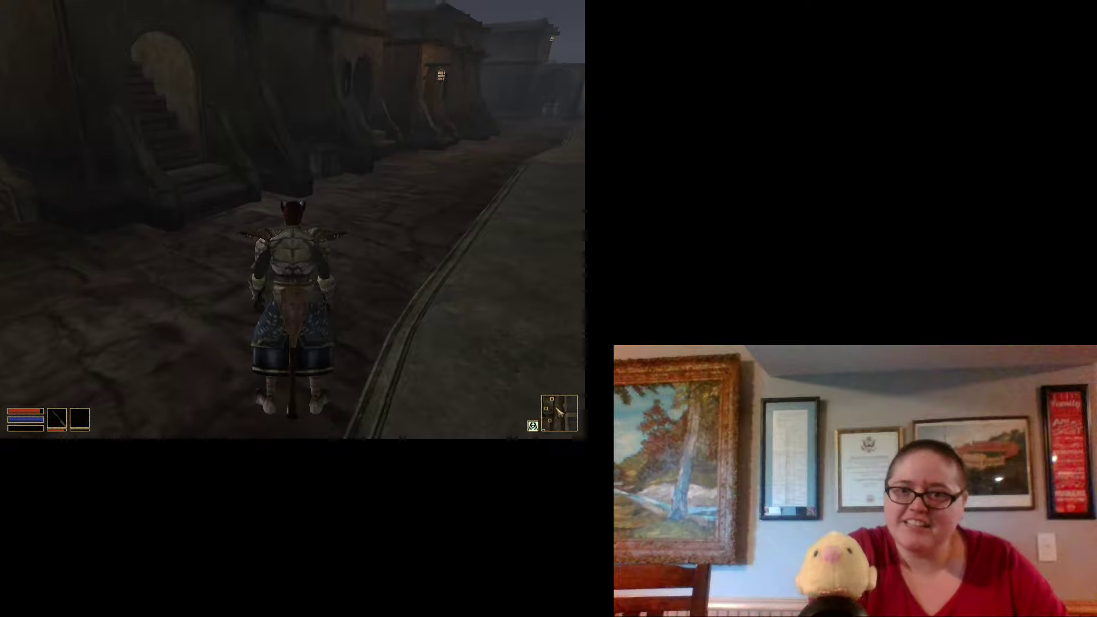
key(w)
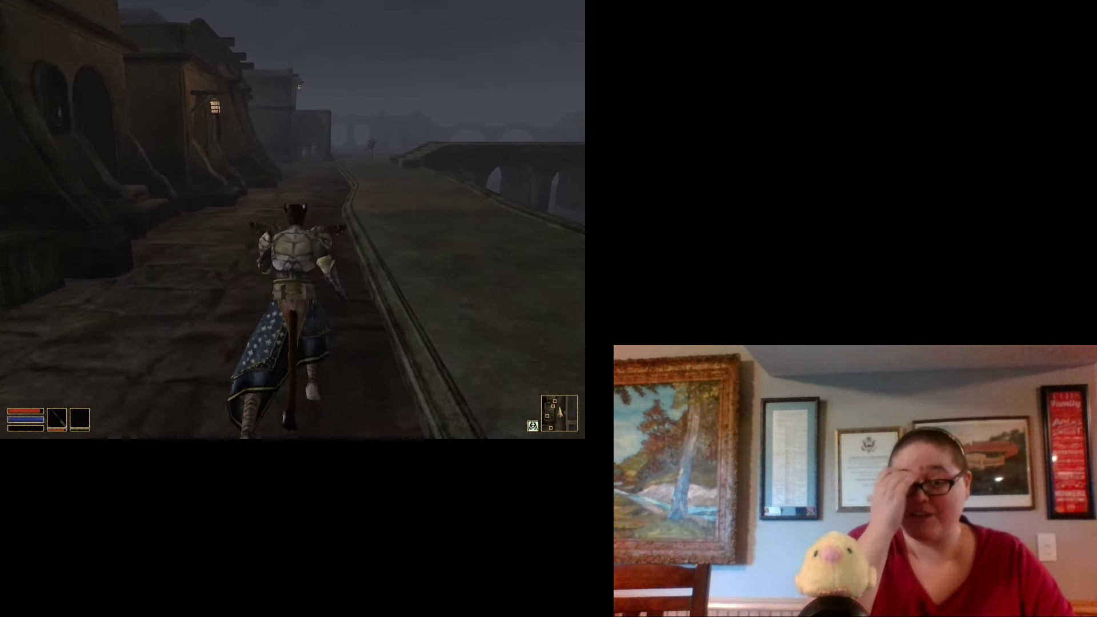
key(w)
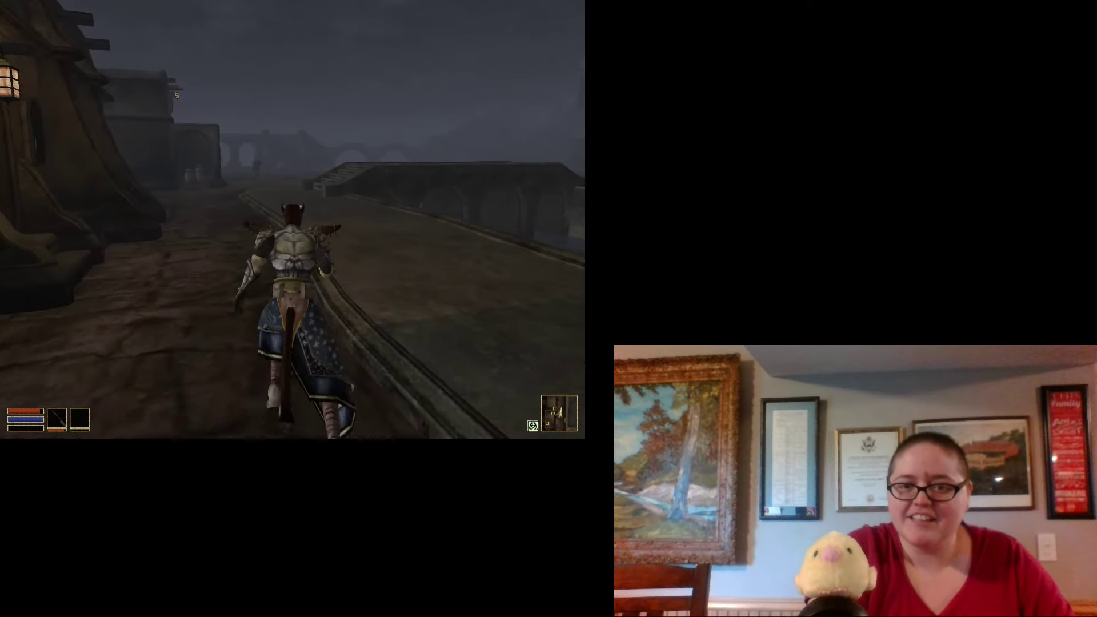
key(w)
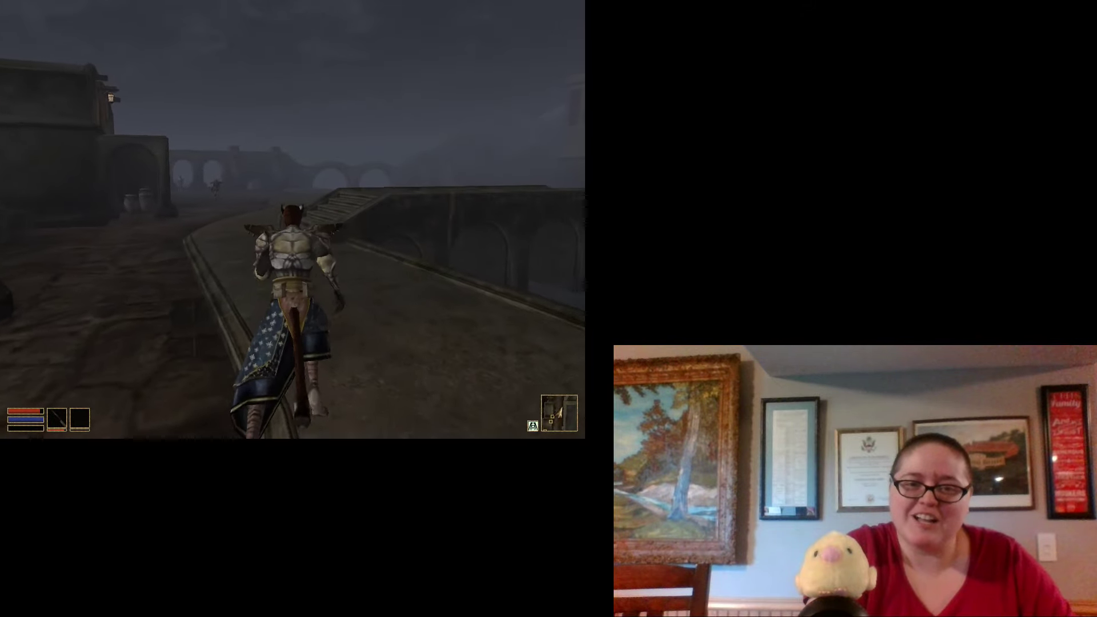
key(w)
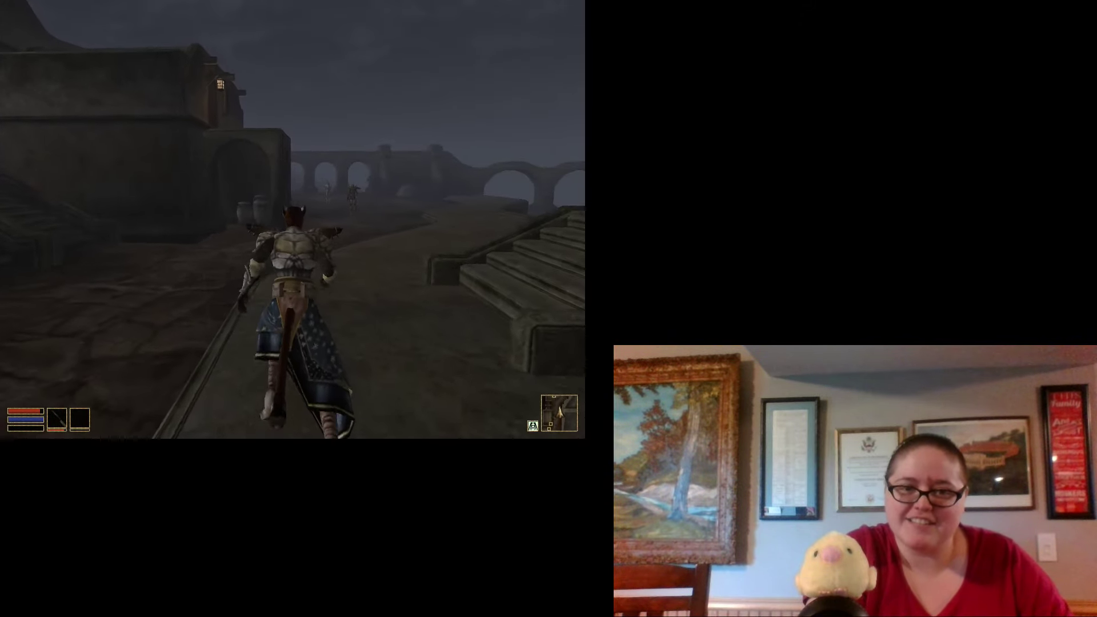
key(w)
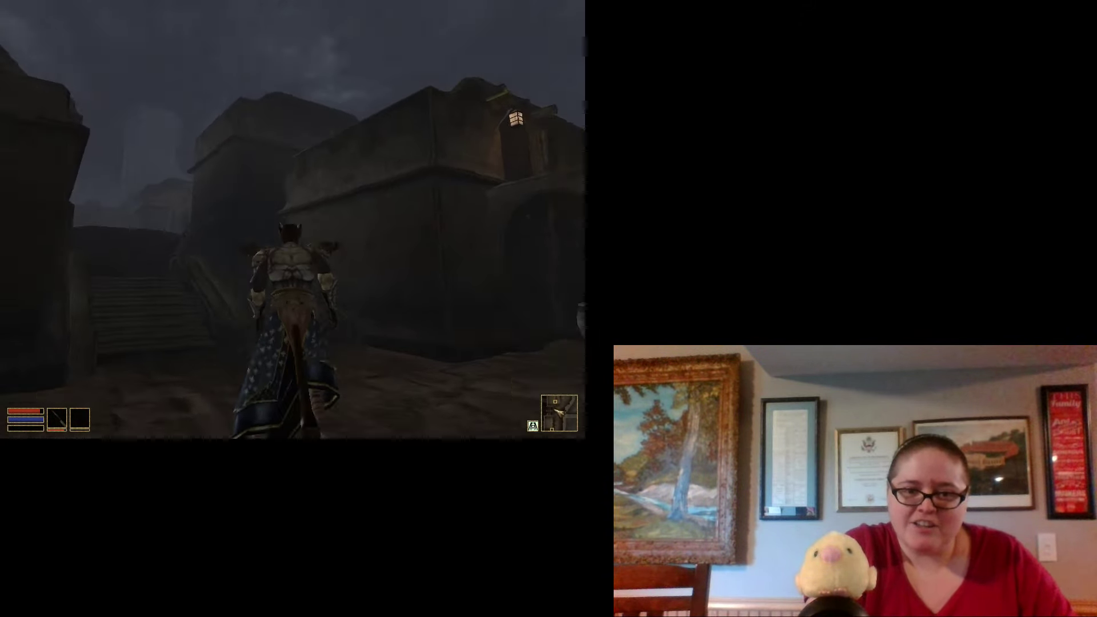
key(w)
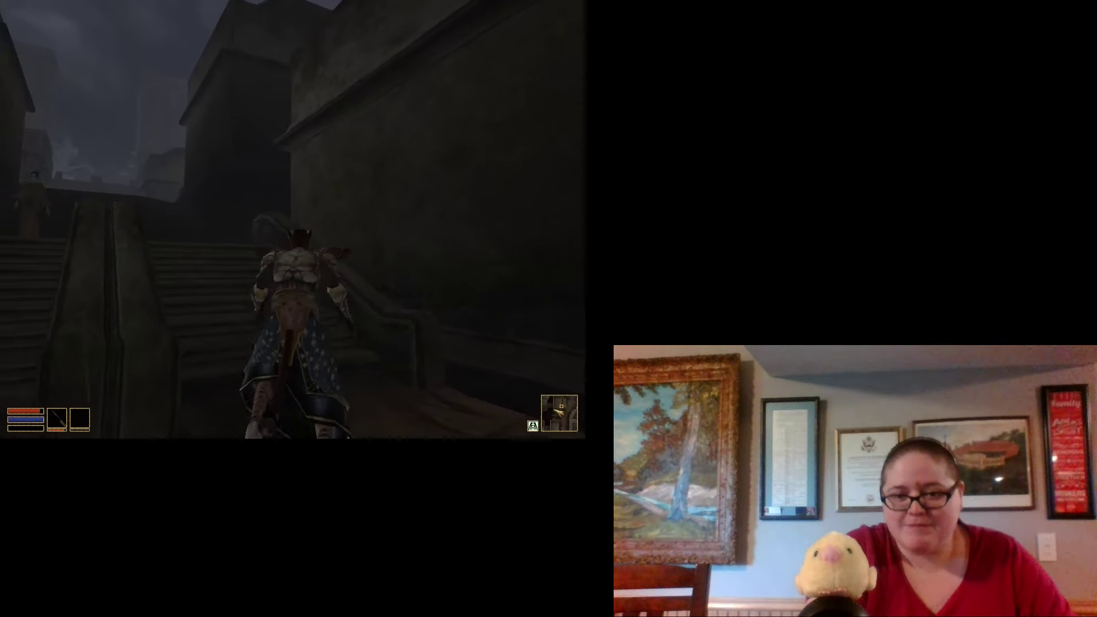
key(w)
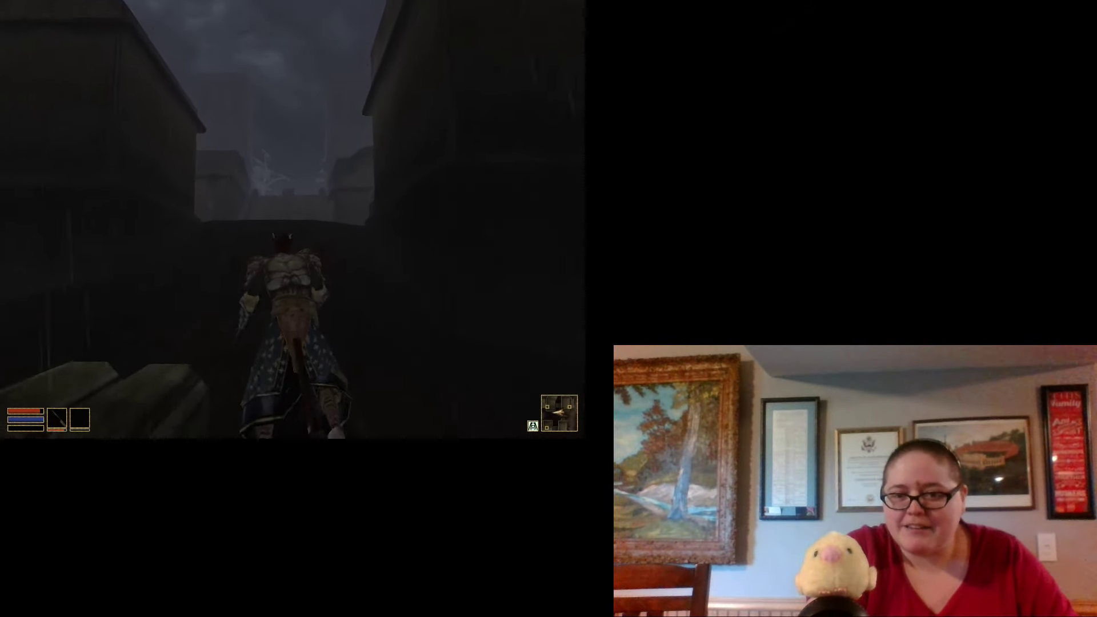
key(w)
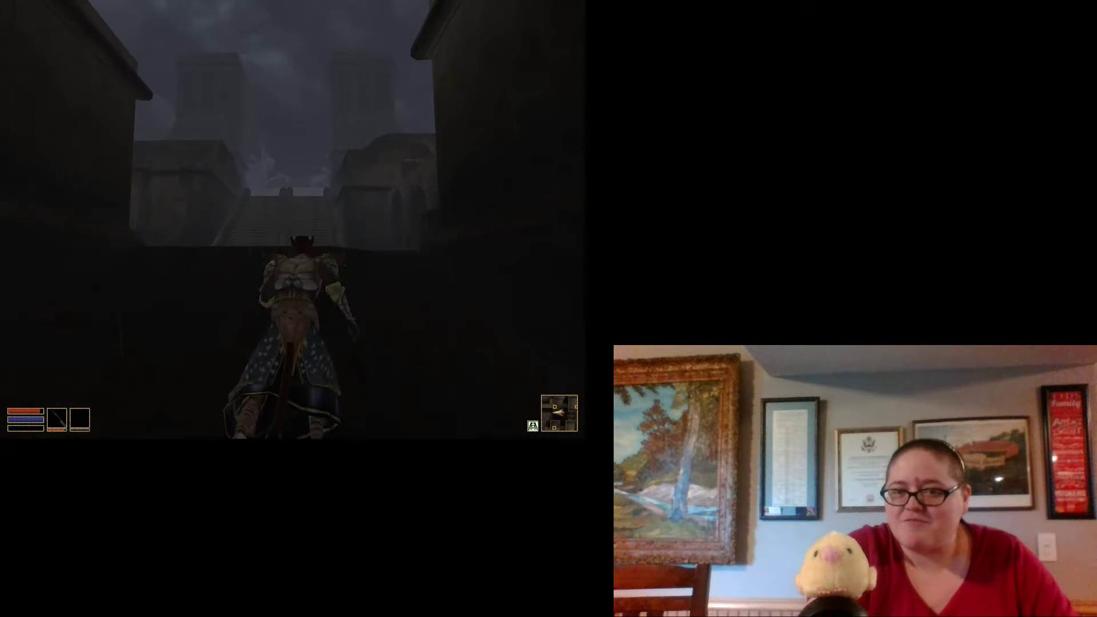
key(w)
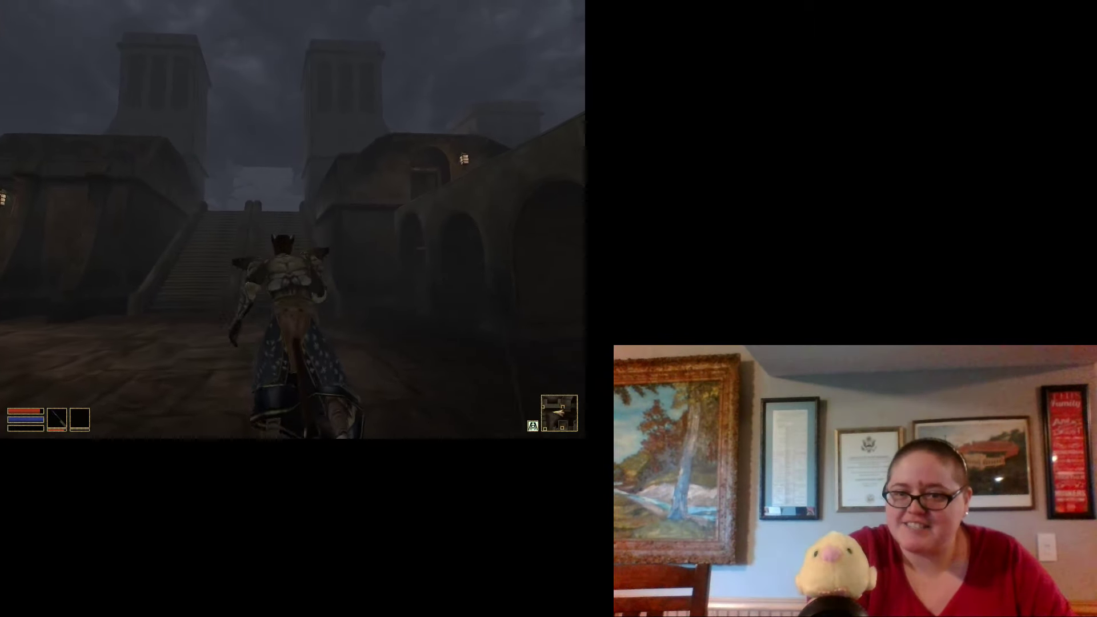
key(w)
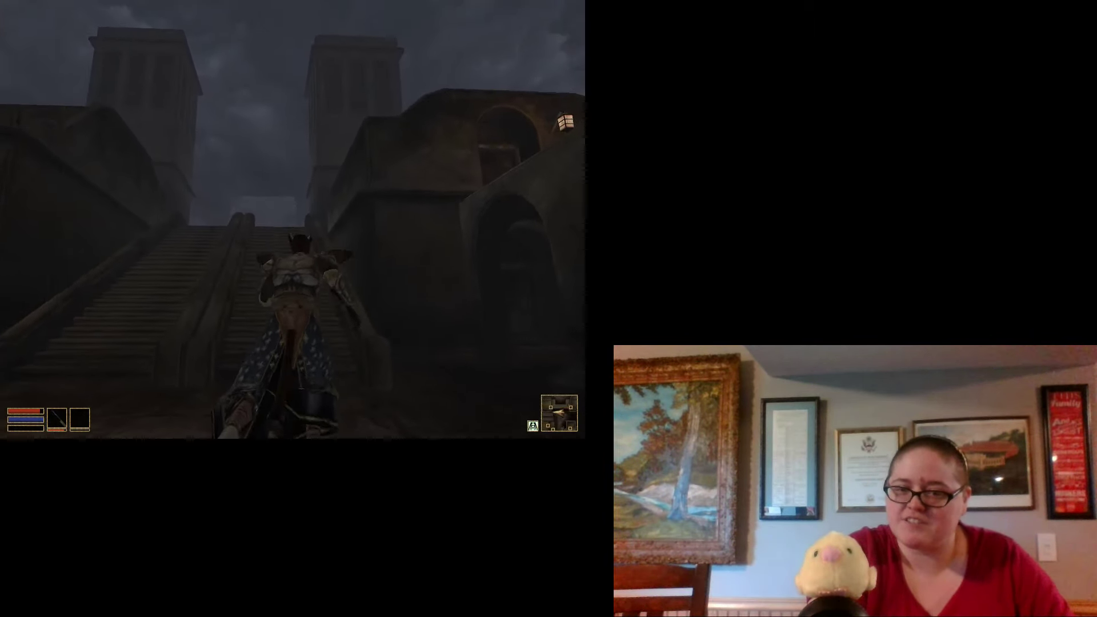
key(w)
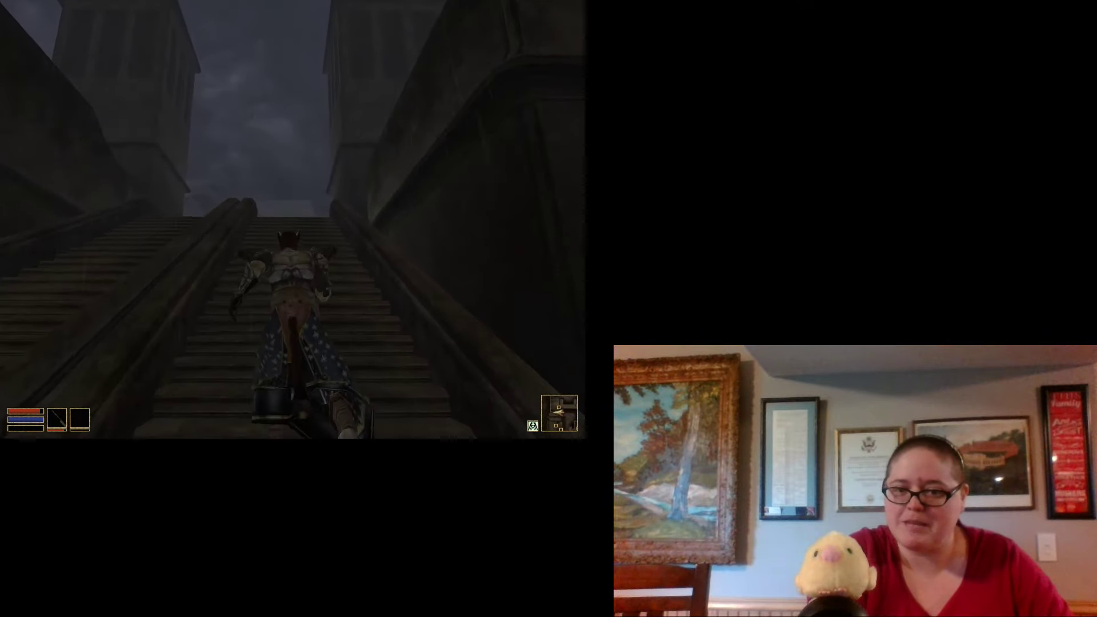
key(w)
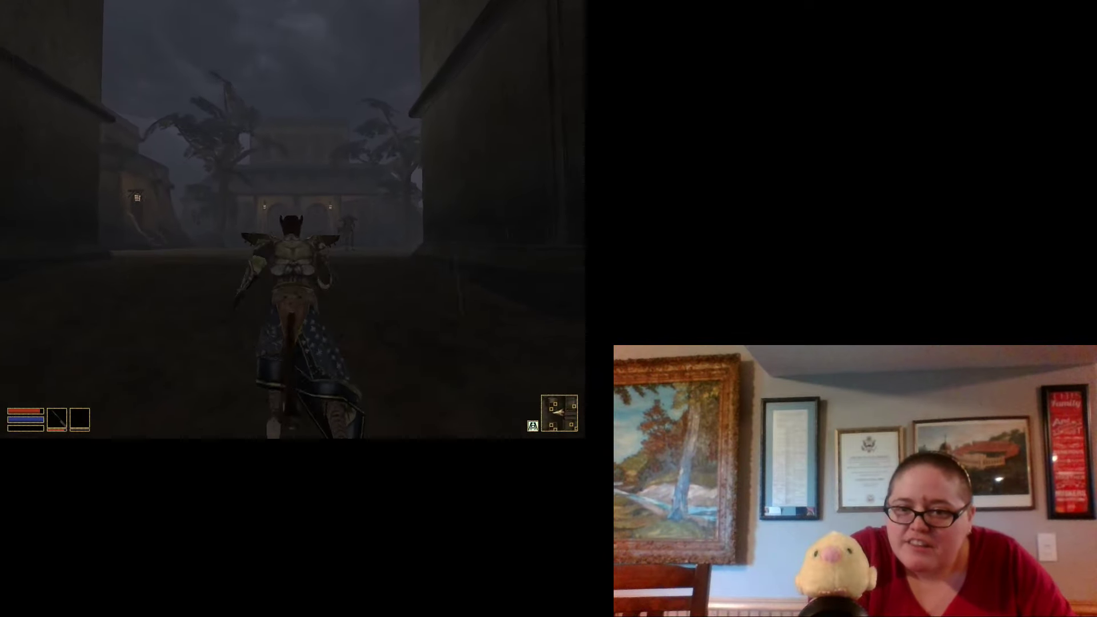
Cross the tree-lined courtyard, enter the manor and talk to Nileno Dorvayn
key(w)
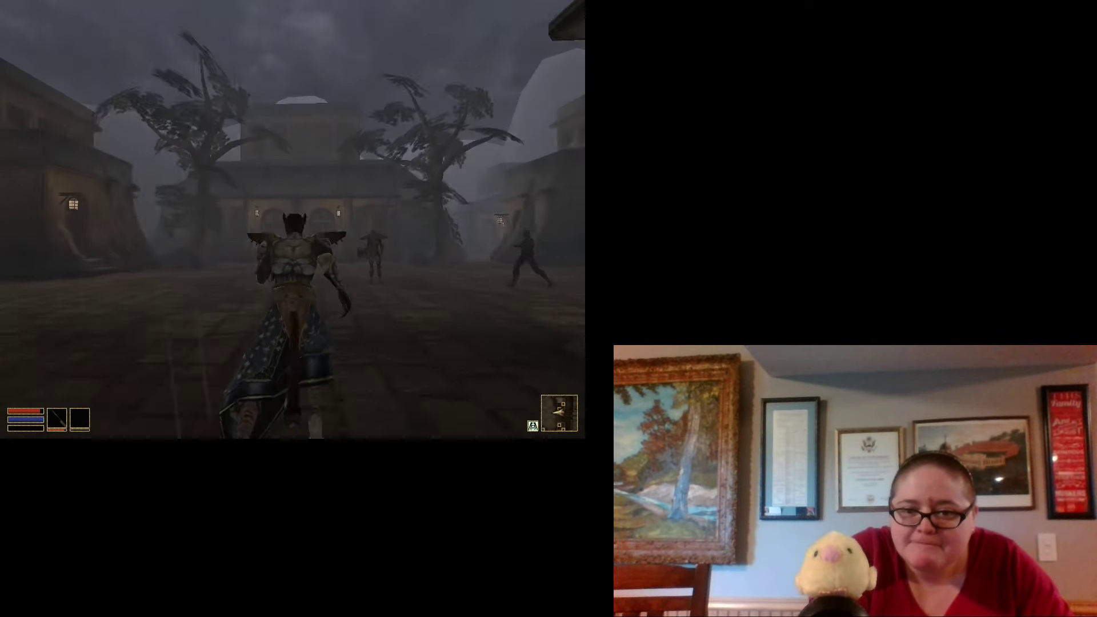
key(w)
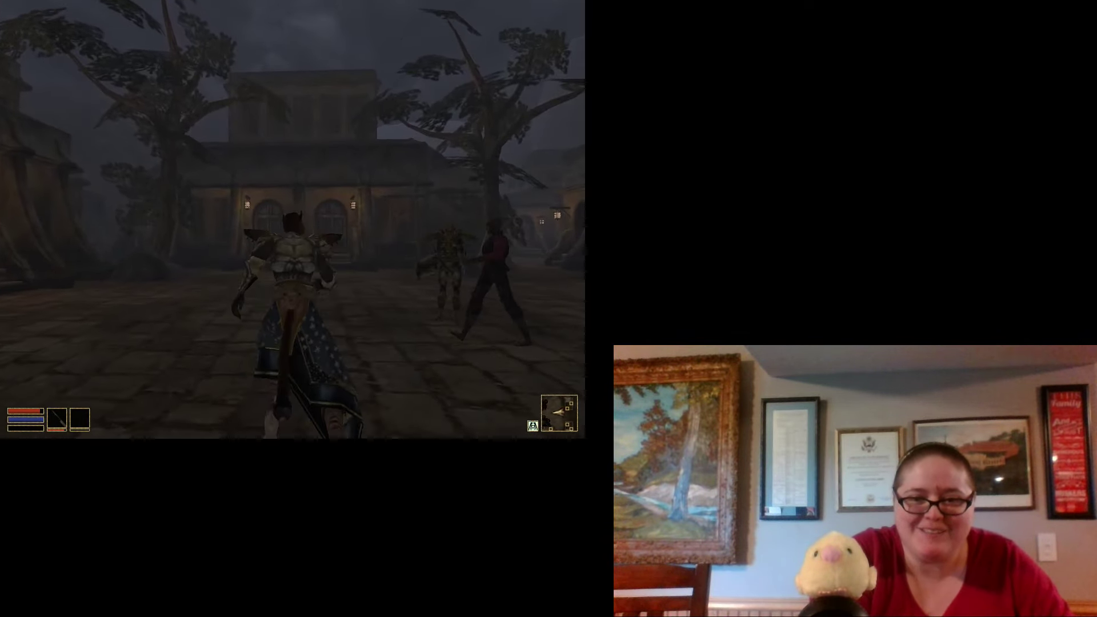
key(w)
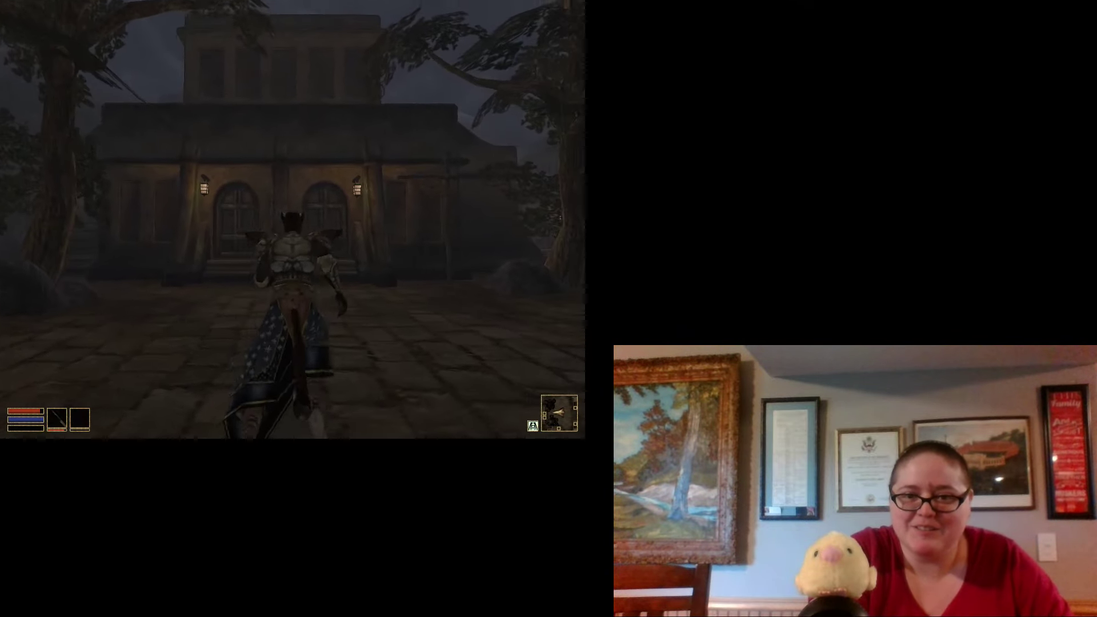
key(w)
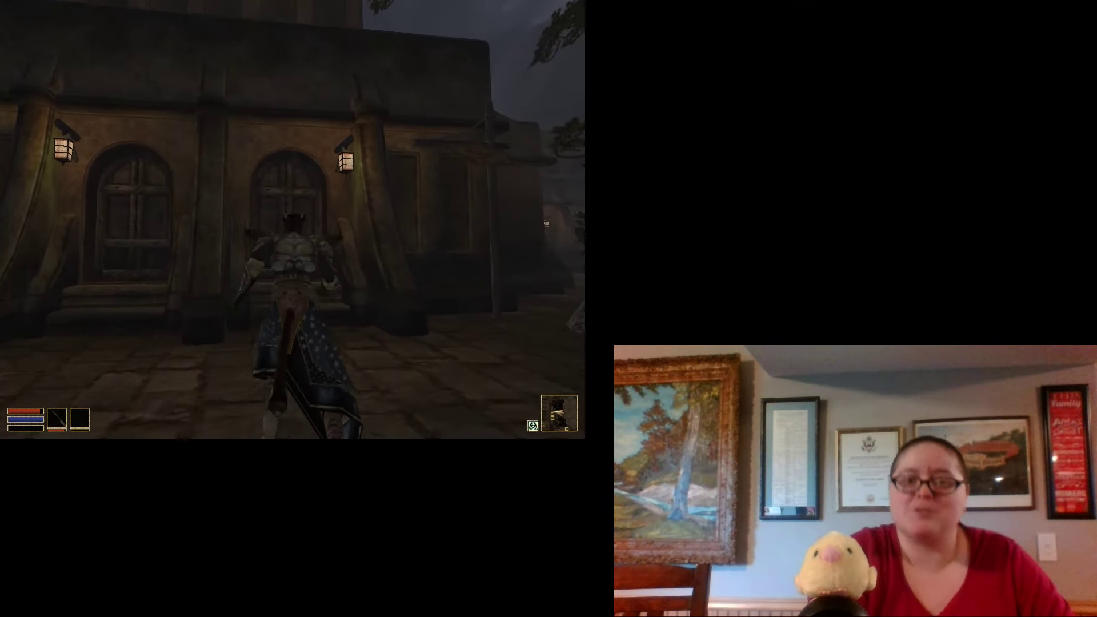
key(w)
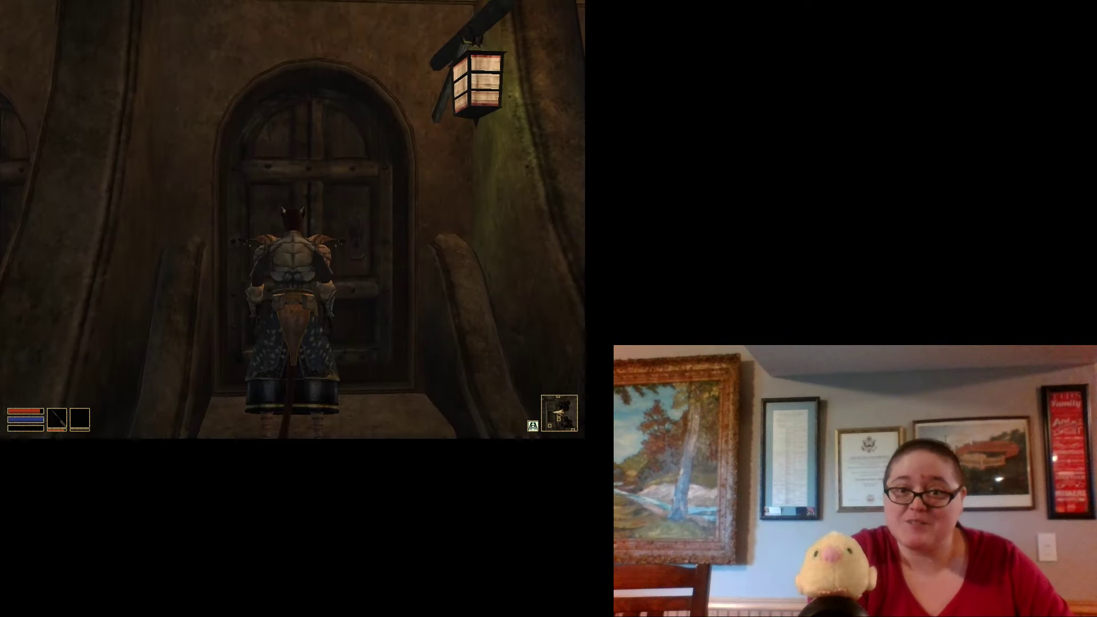
key(space)
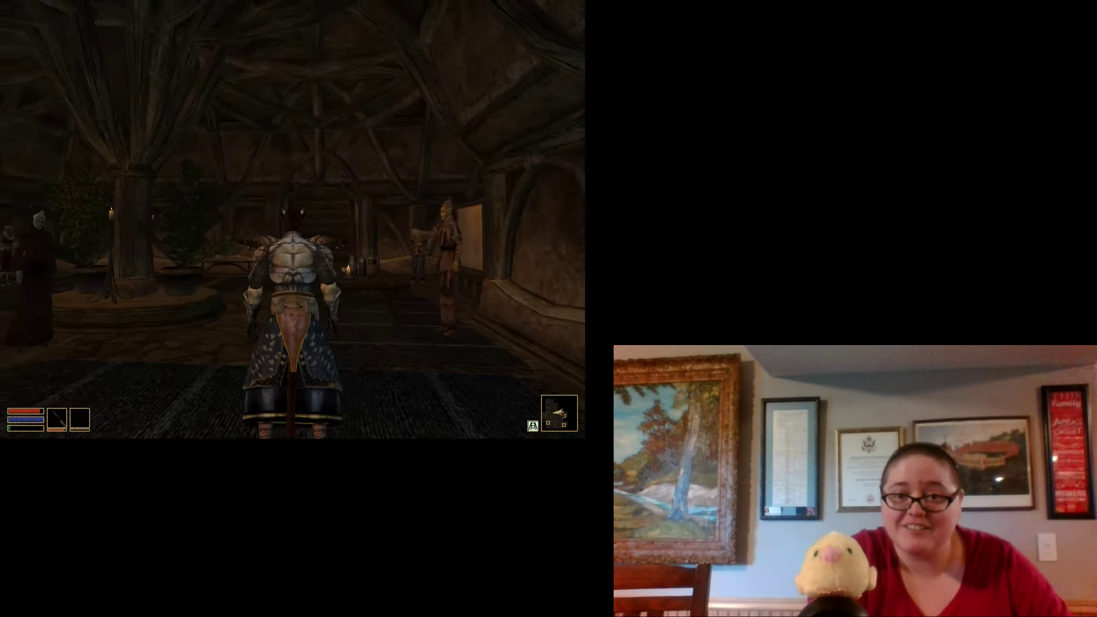
key(w)
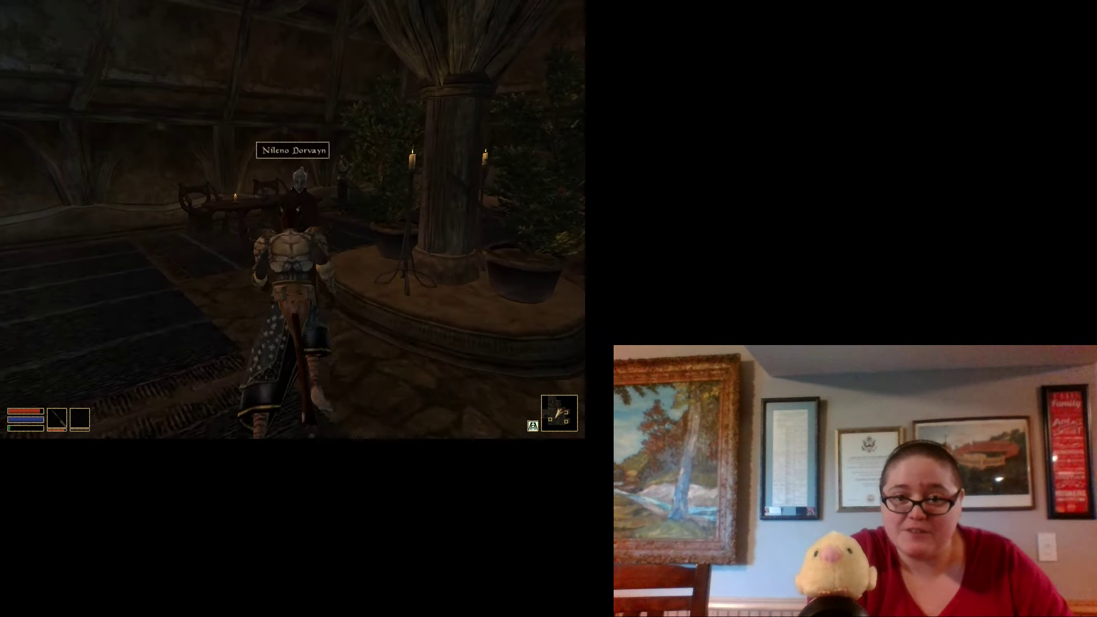
key(space)
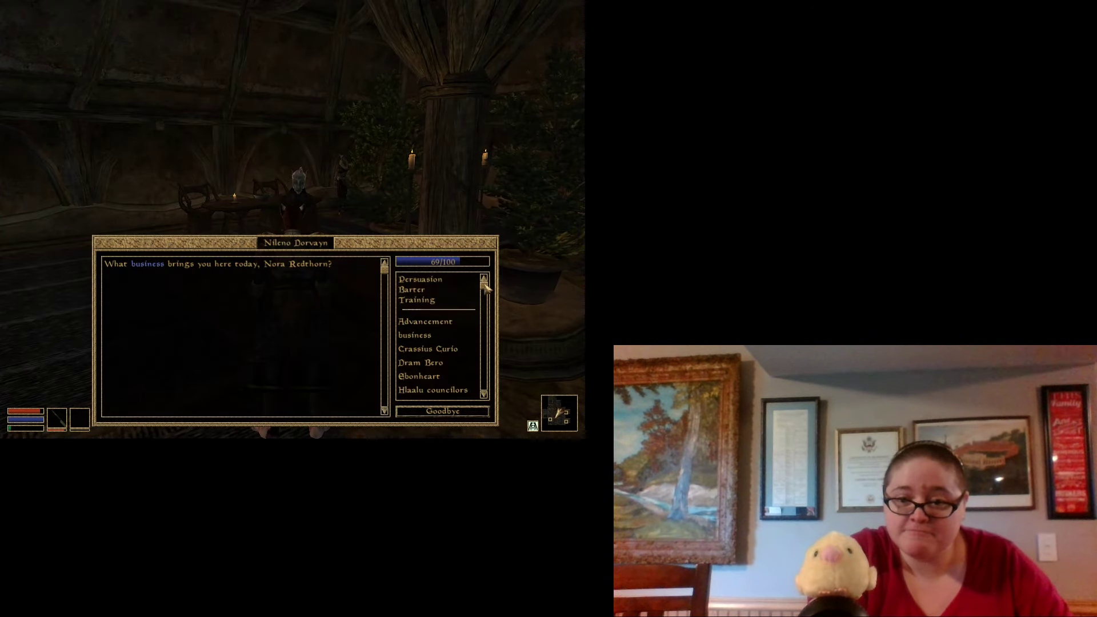
Ask Nileno about her business, the alchemical formulas, Aurane Frernis and Edryno Arethi, then say Goodbye
click(151, 268)
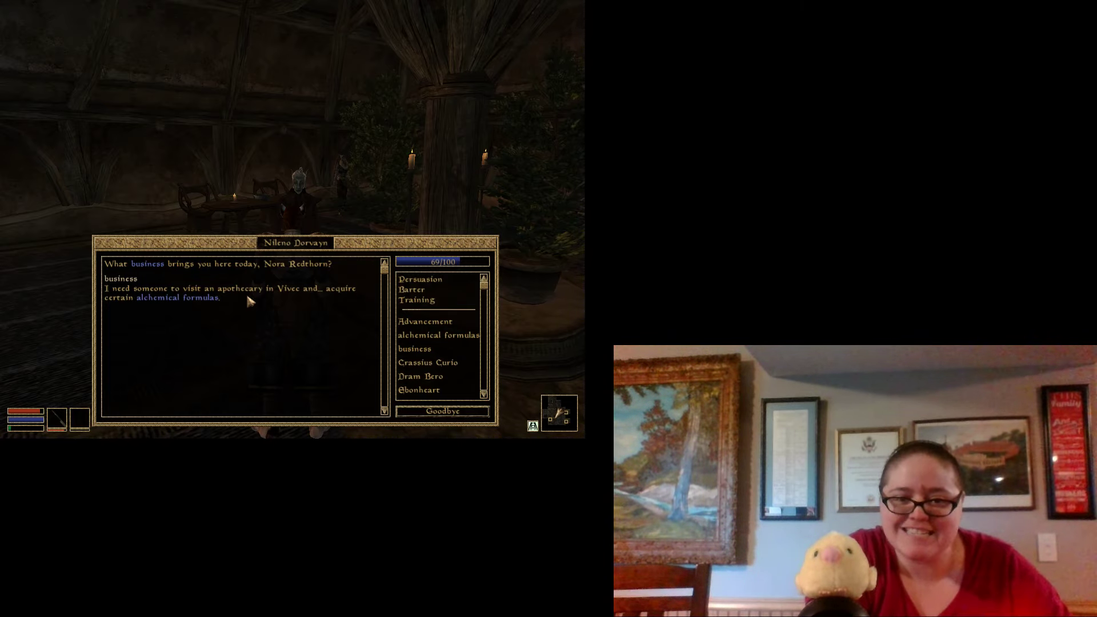
click(211, 304)
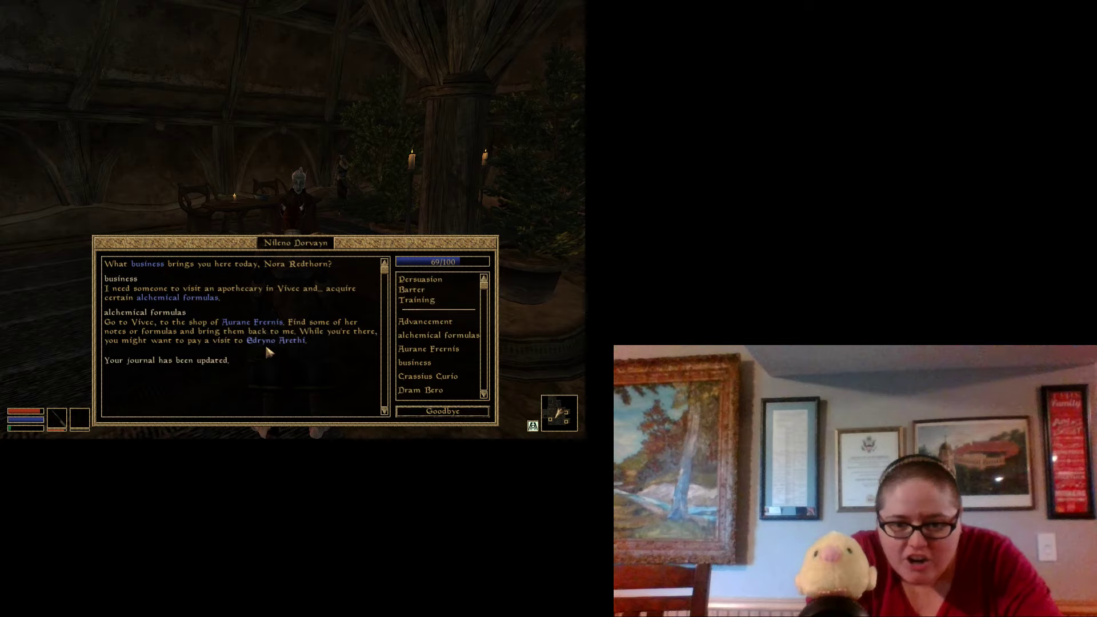
click(233, 326)
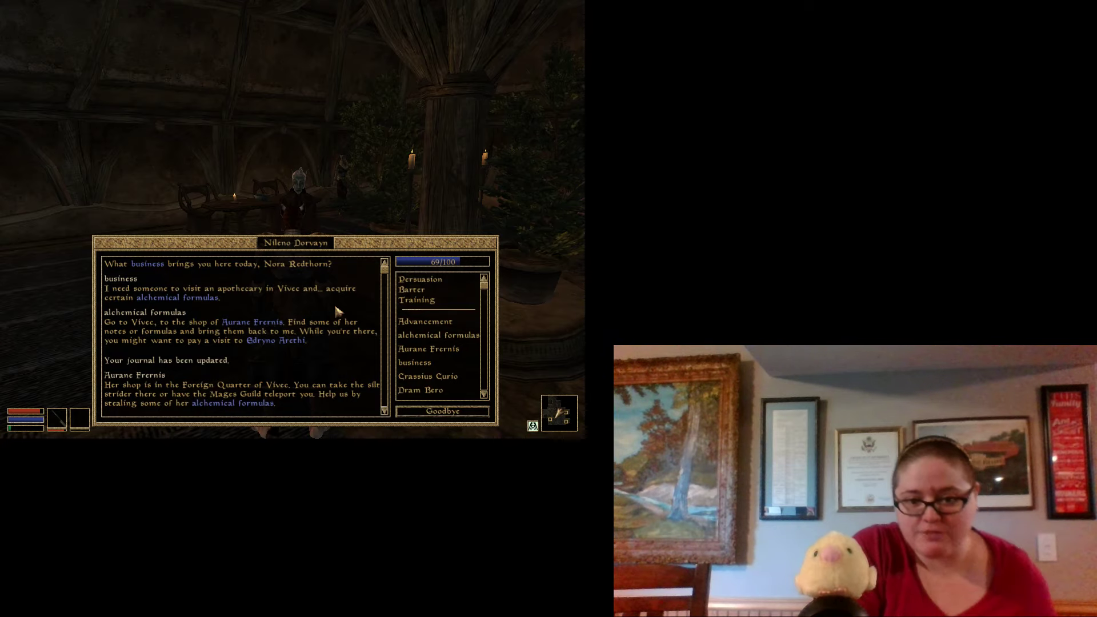
click(279, 343)
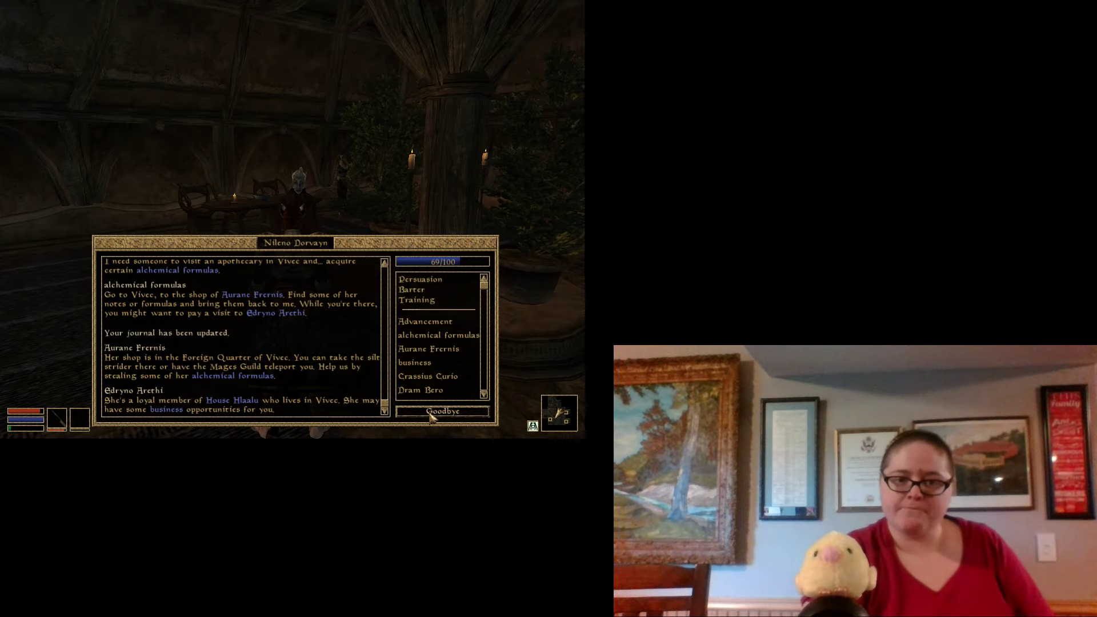
click(431, 414)
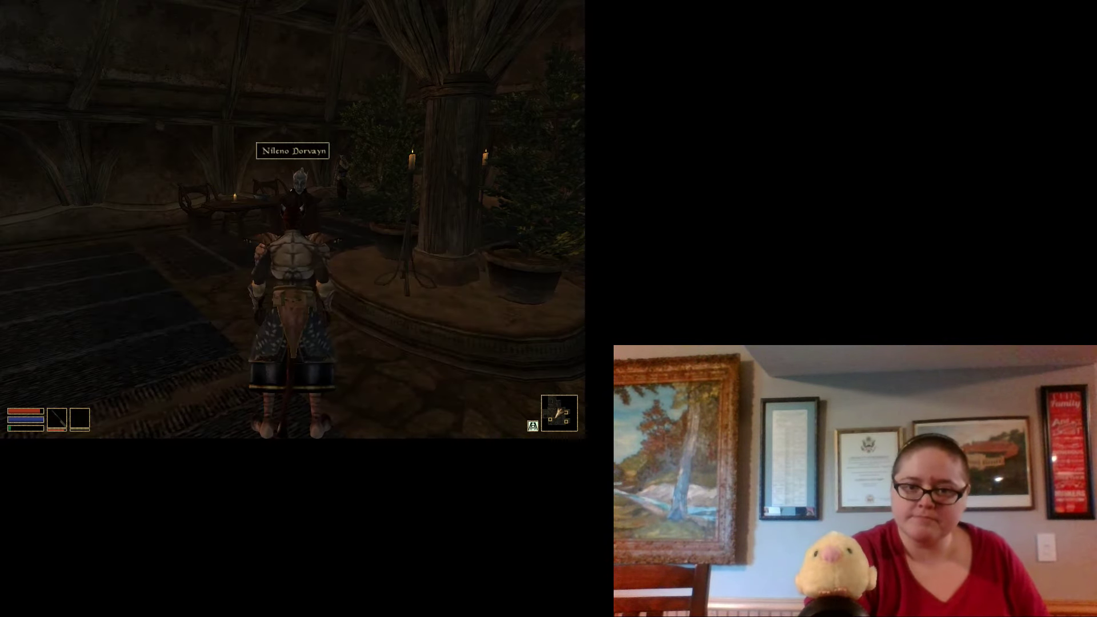
Exit through the Door to Balmora and walk between the pillars onto the plaza
key(w)
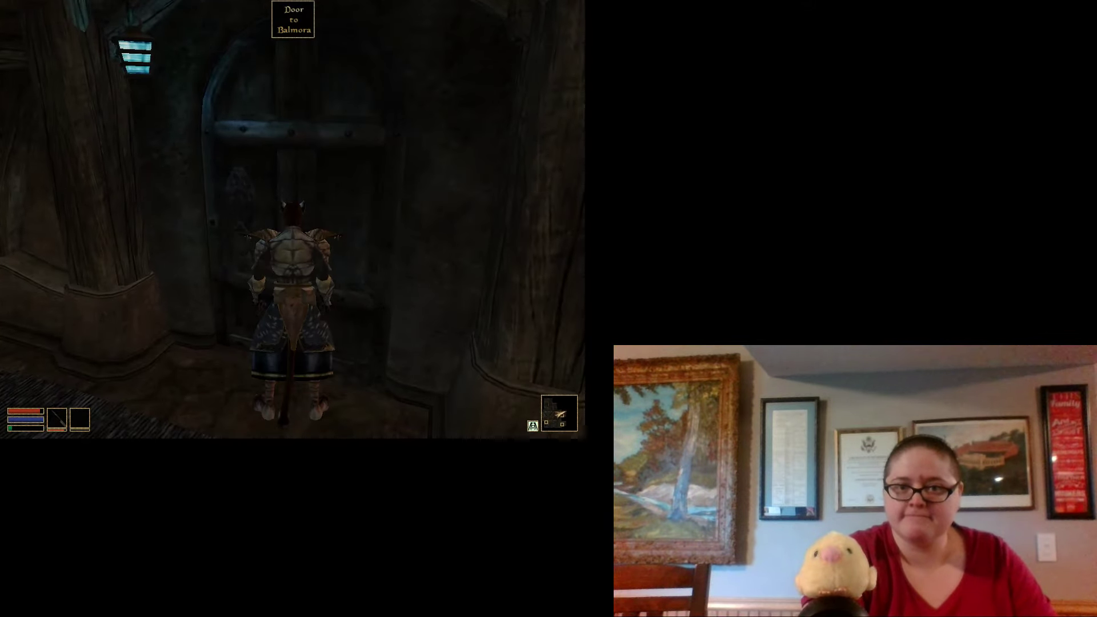
key(space)
key(w)
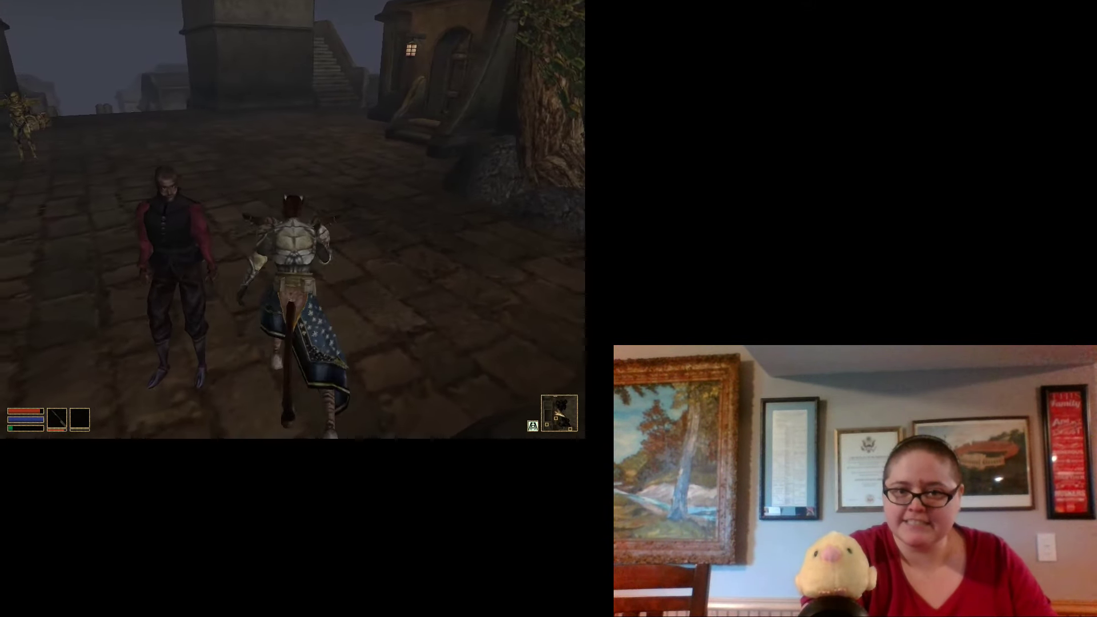
key(w)
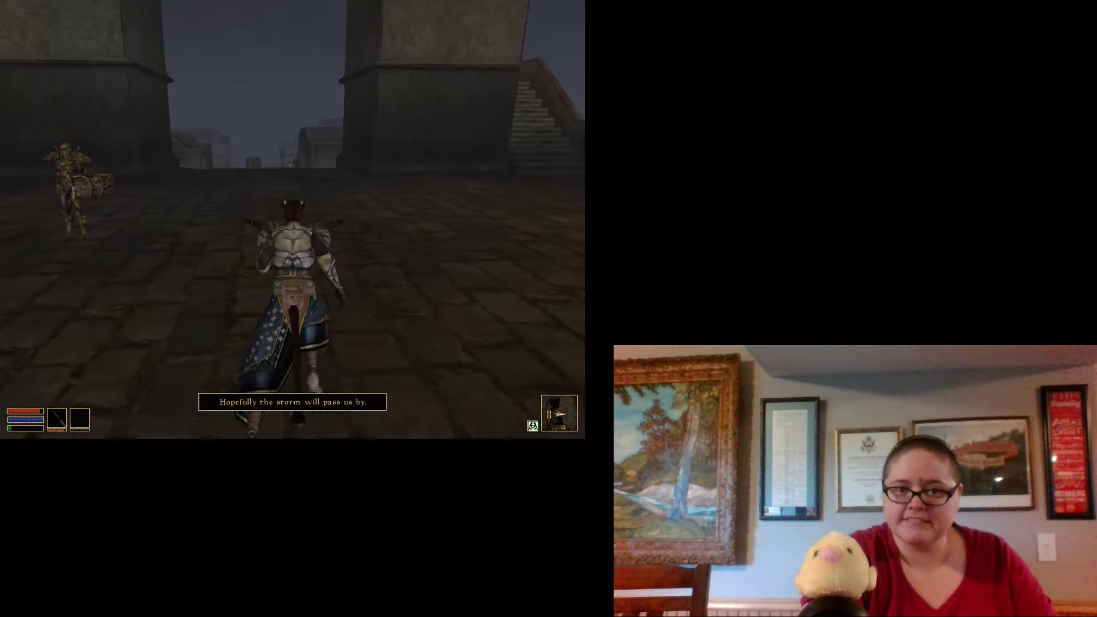
key(w)
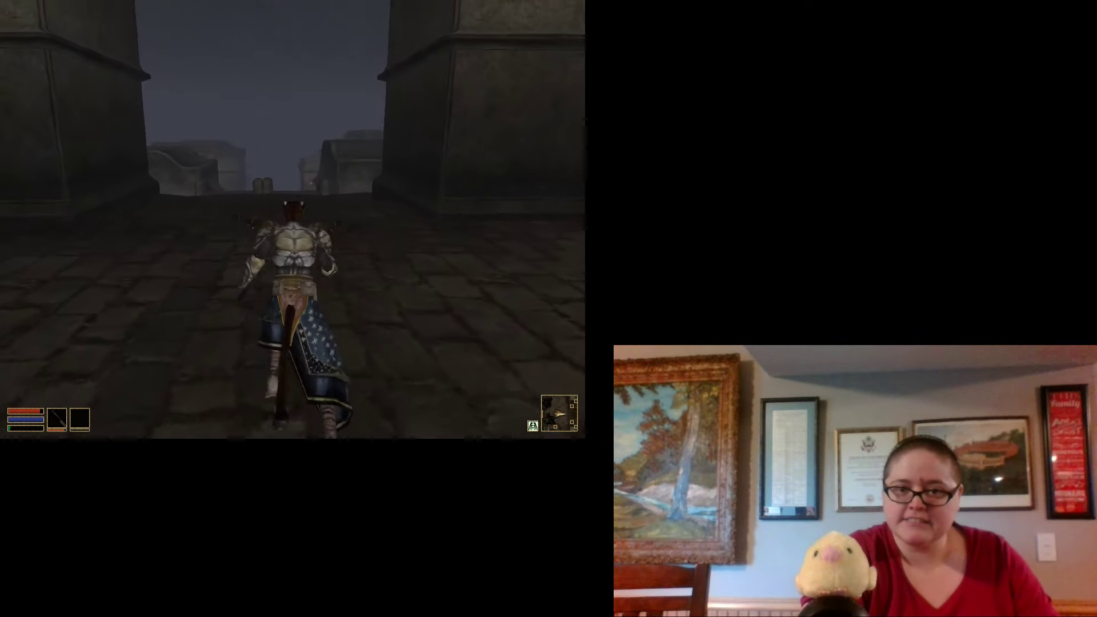
key(w)
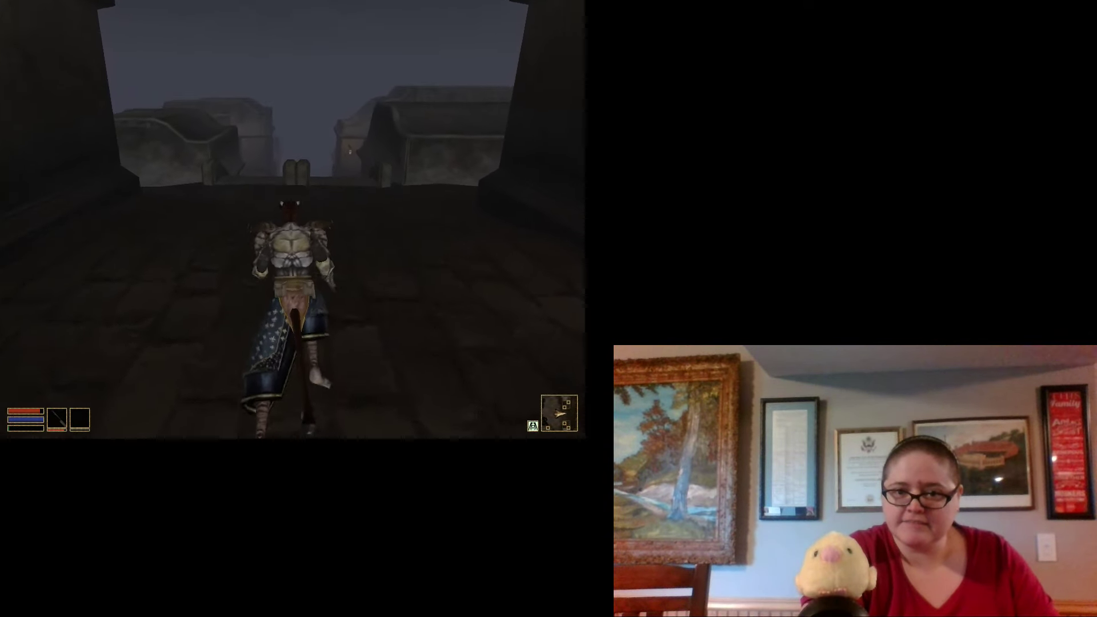
key(w)
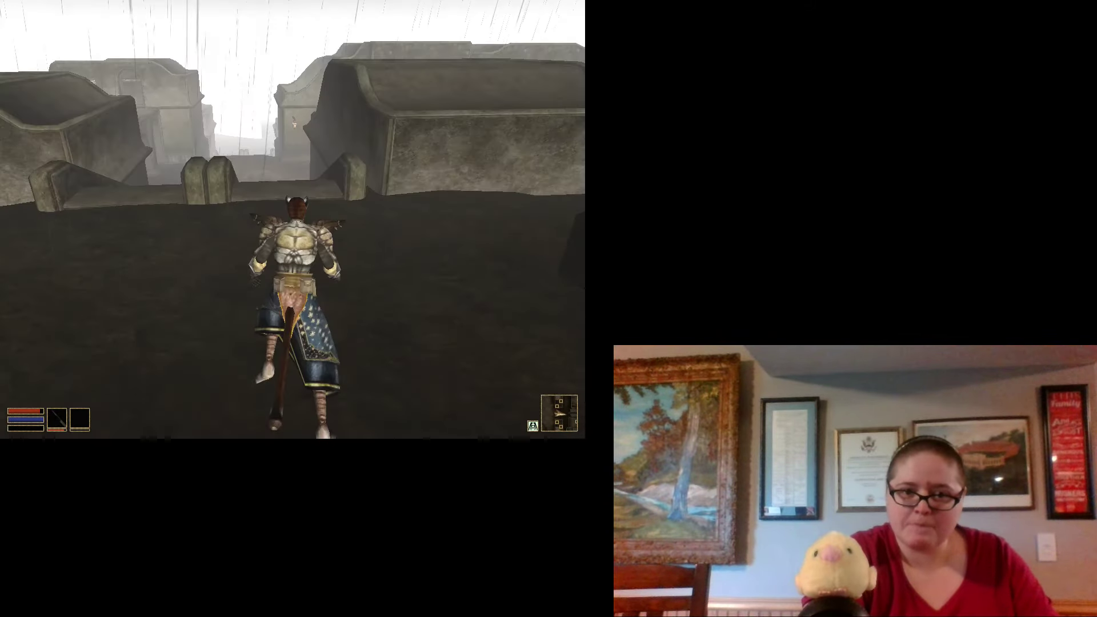
key(w)
key(w)
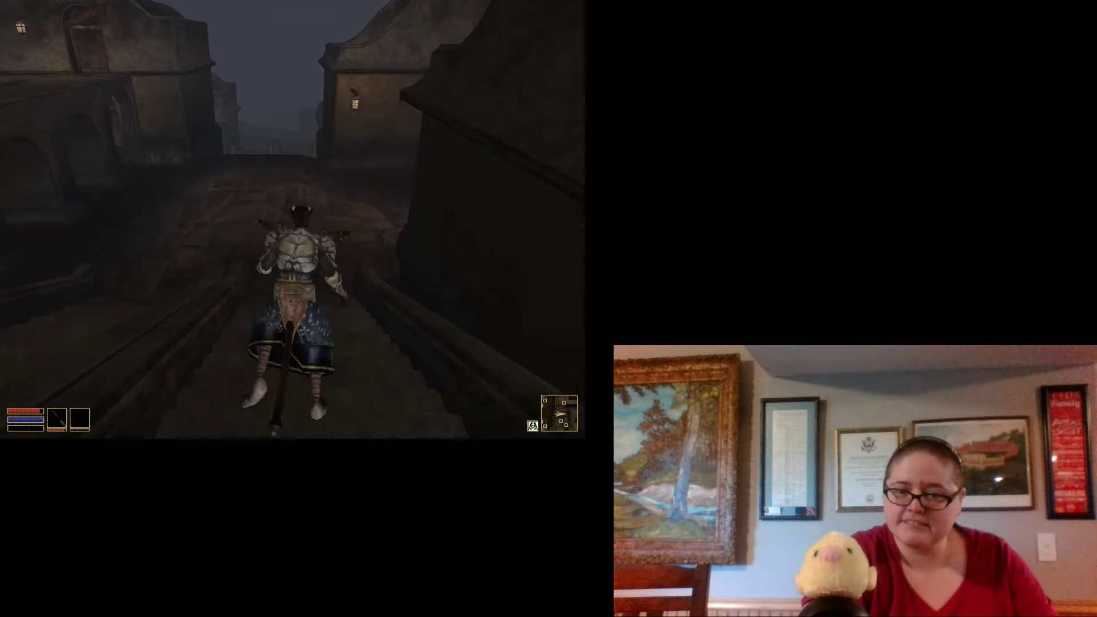
Pass through the alley and across the plaza toward the stairs and the guard
key(w)
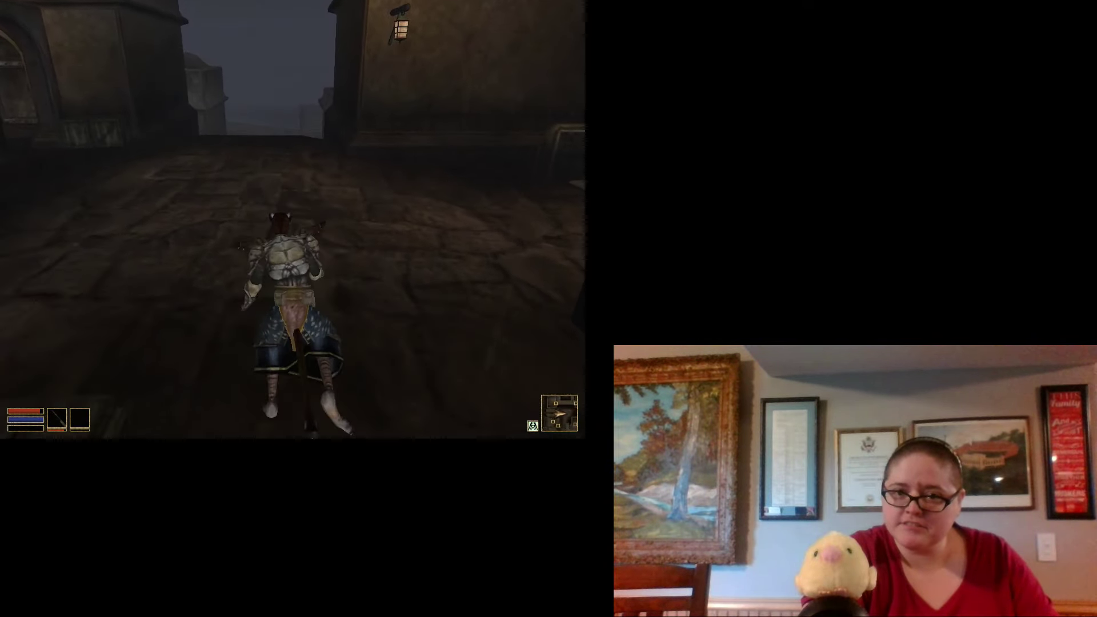
key(w)
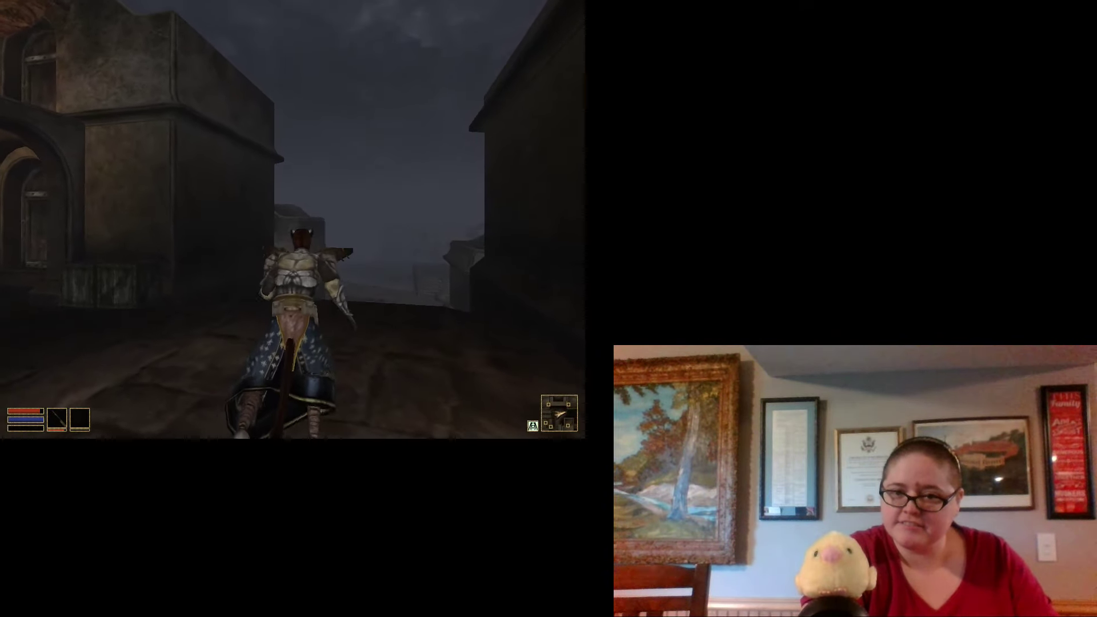
key(w)
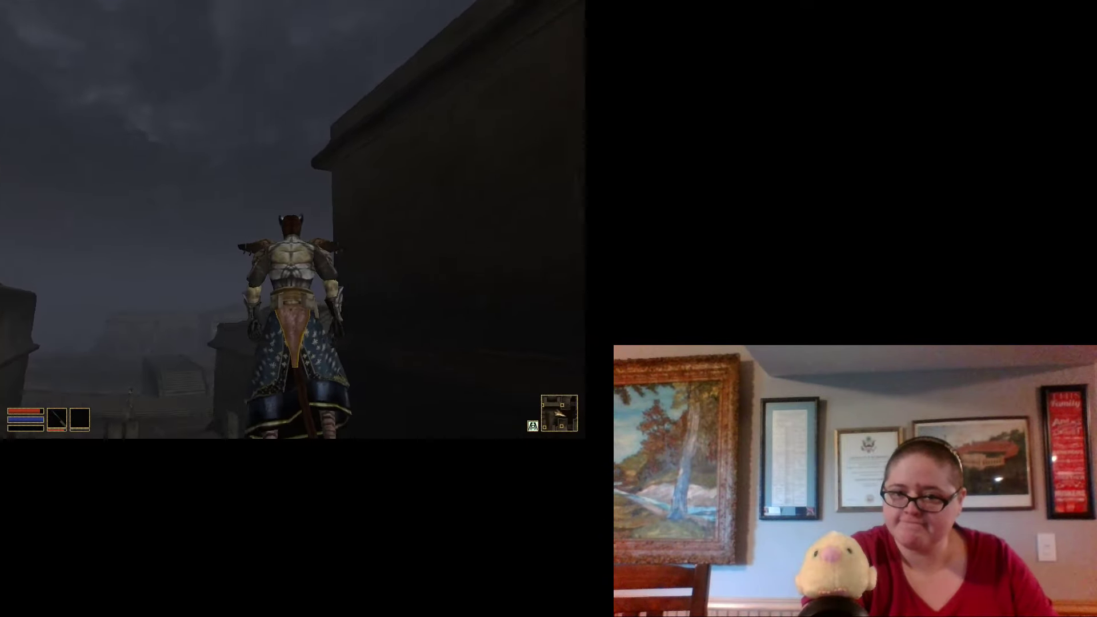
key(w)
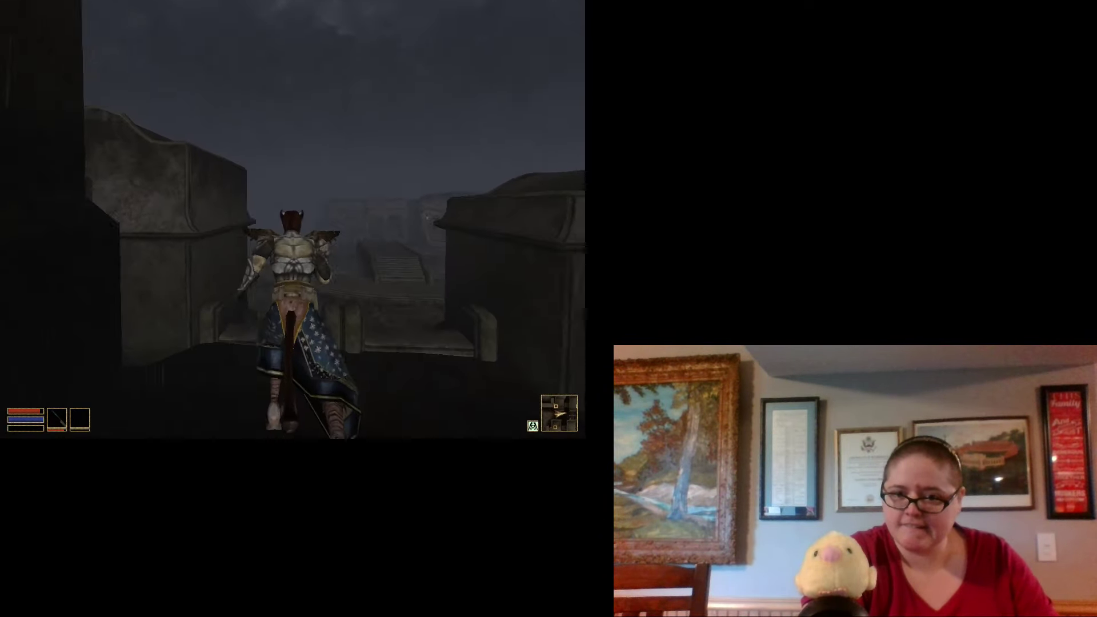
key(w)
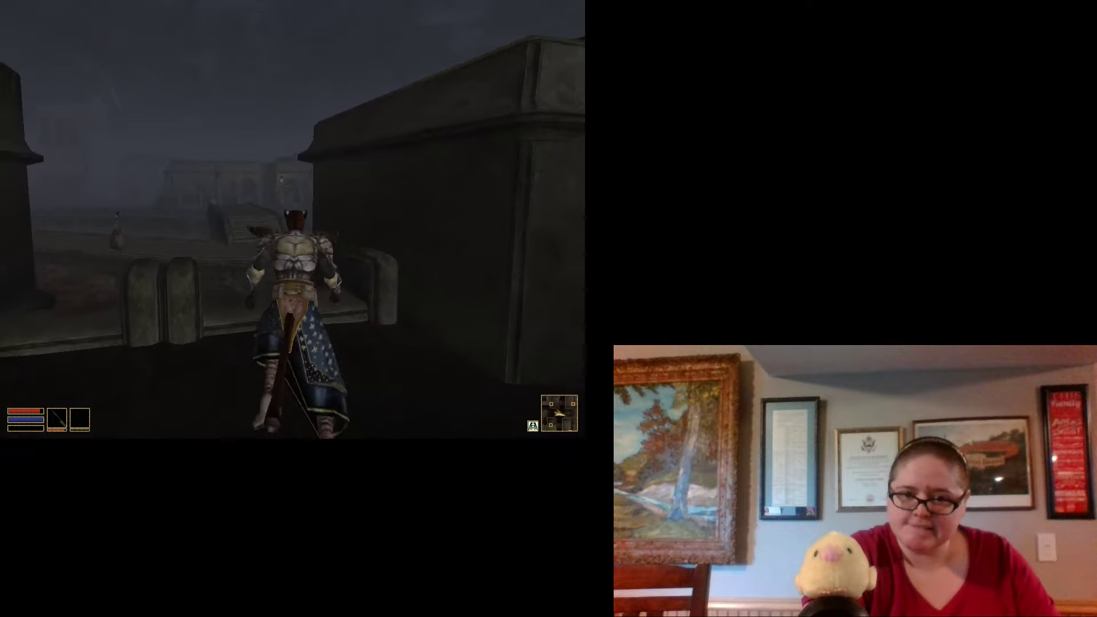
key(w)
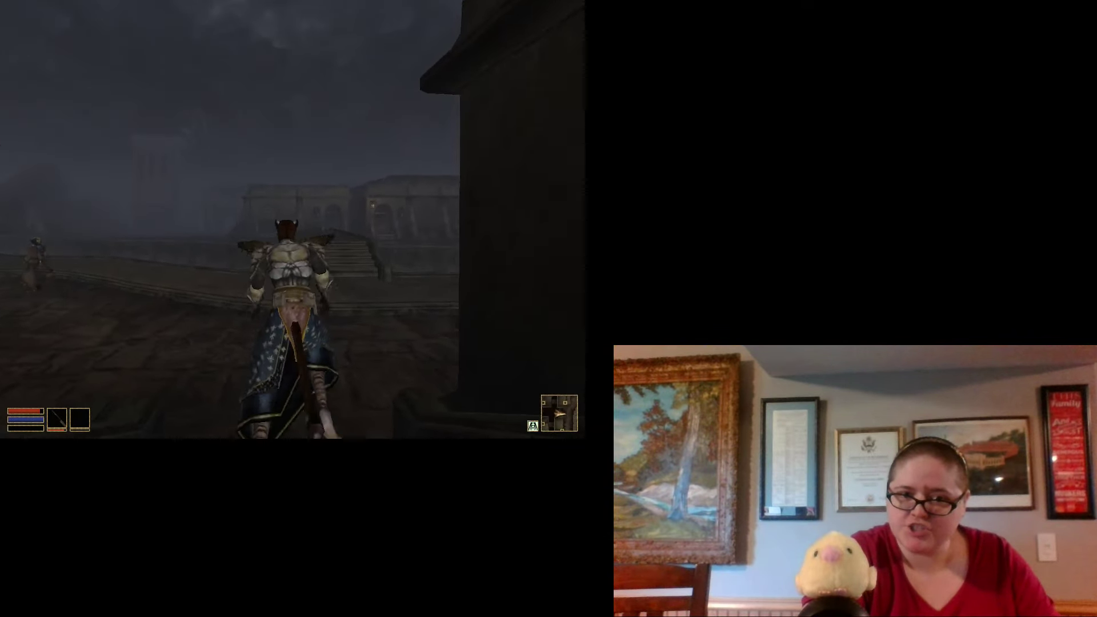
key(w)
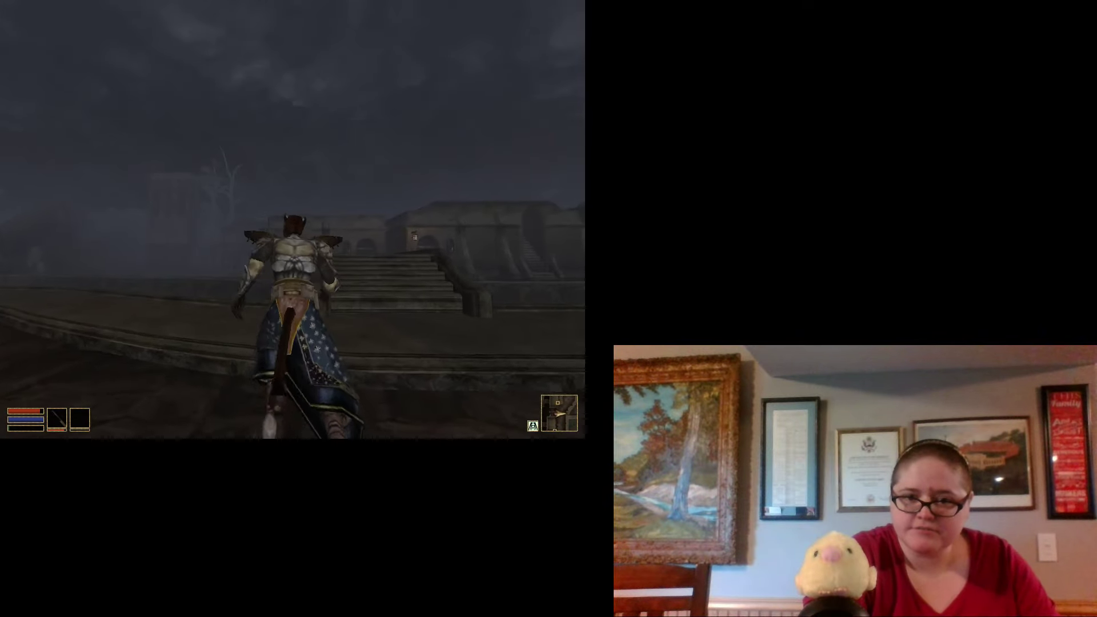
key(w)
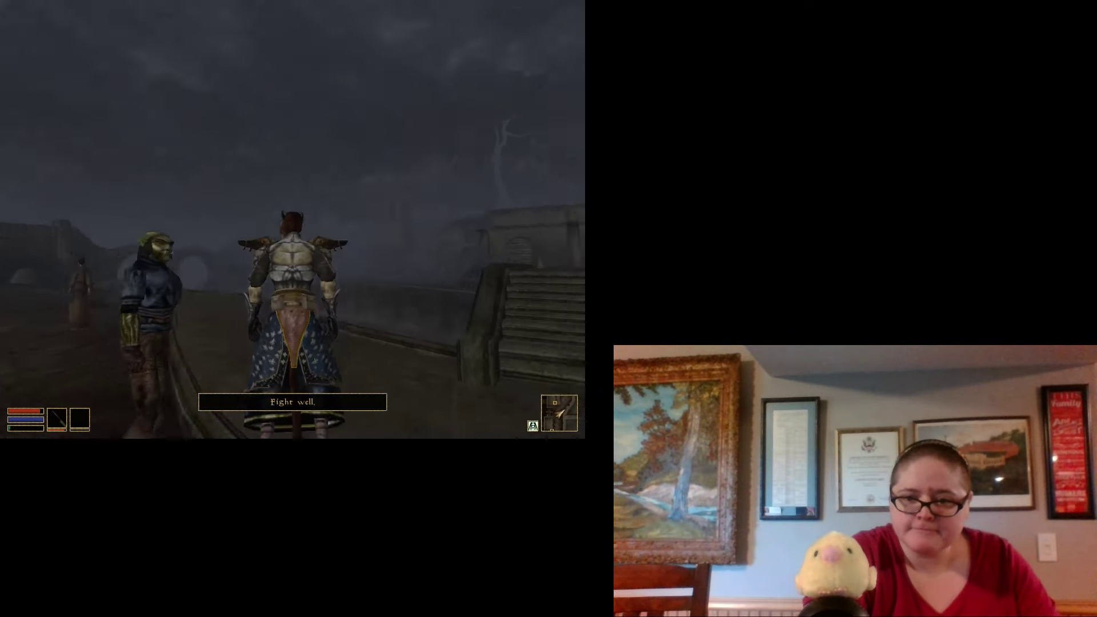
Walk along the road to the foot of the large building's stone staircase
key(w)
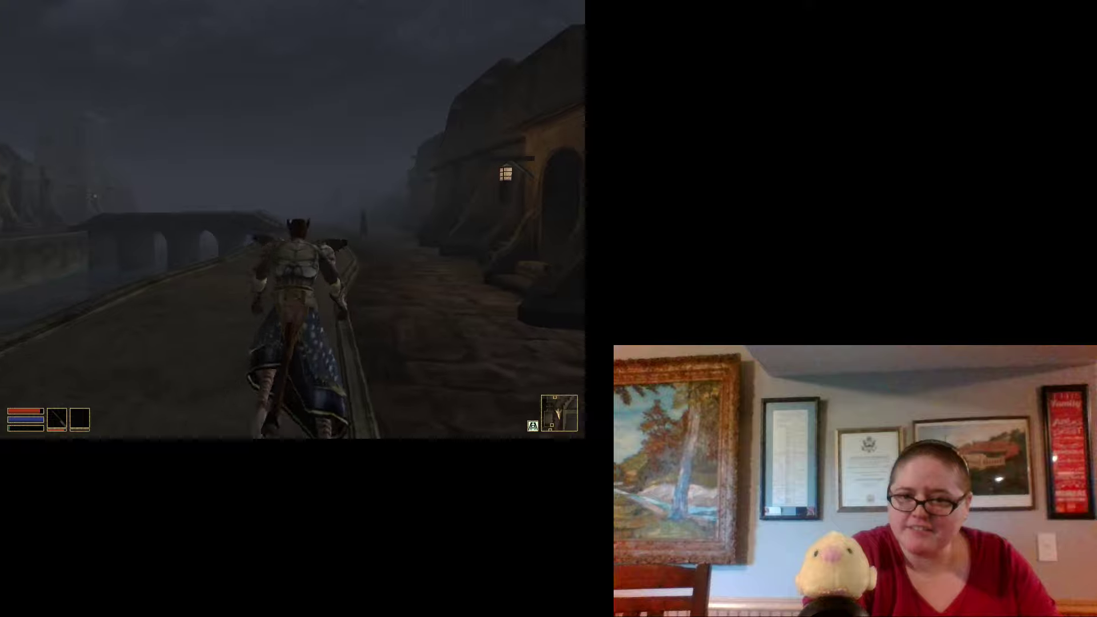
key(w)
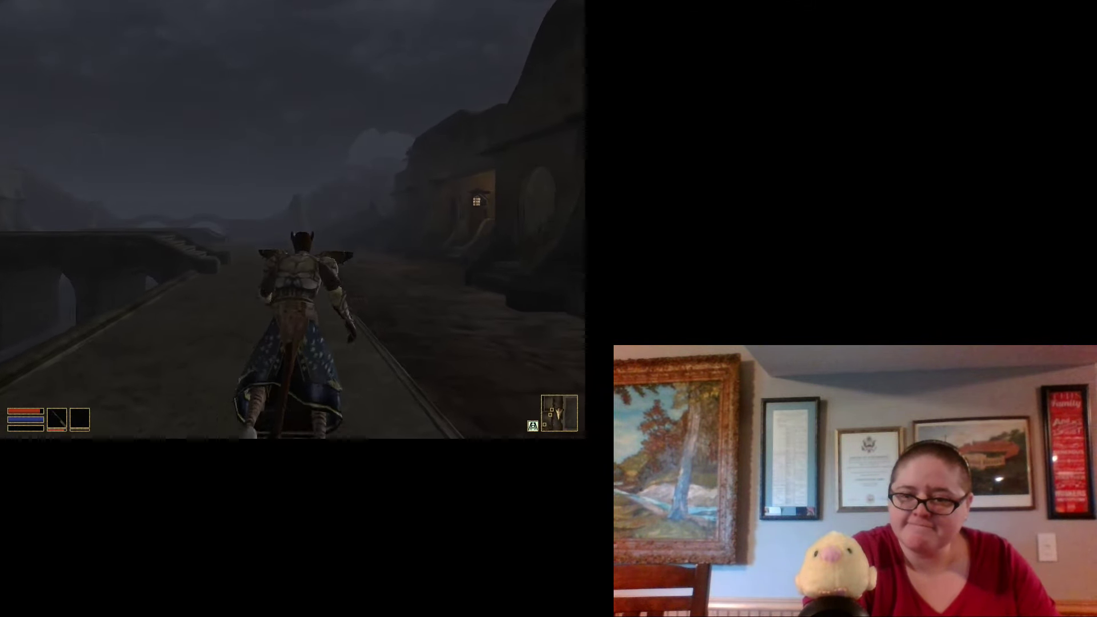
key(w)
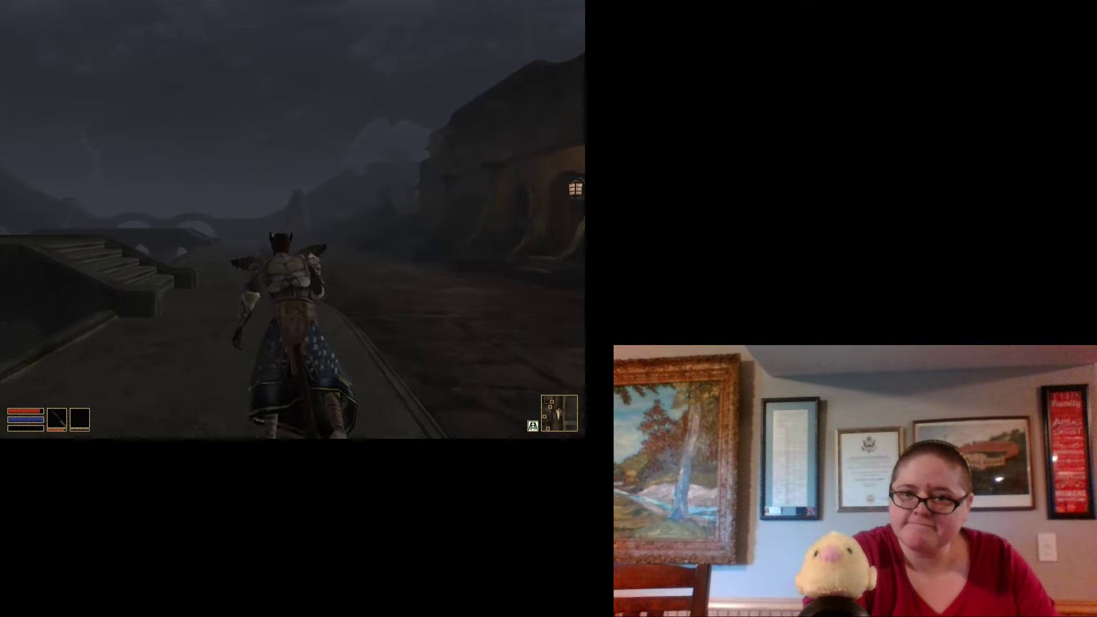
key(w)
key(w)
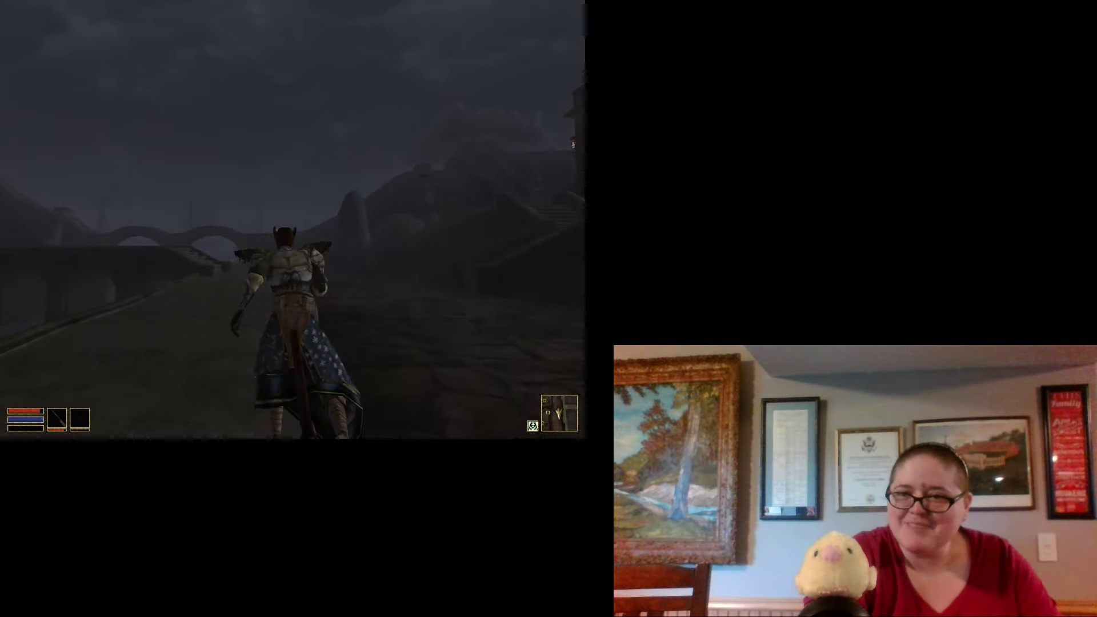
key(w)
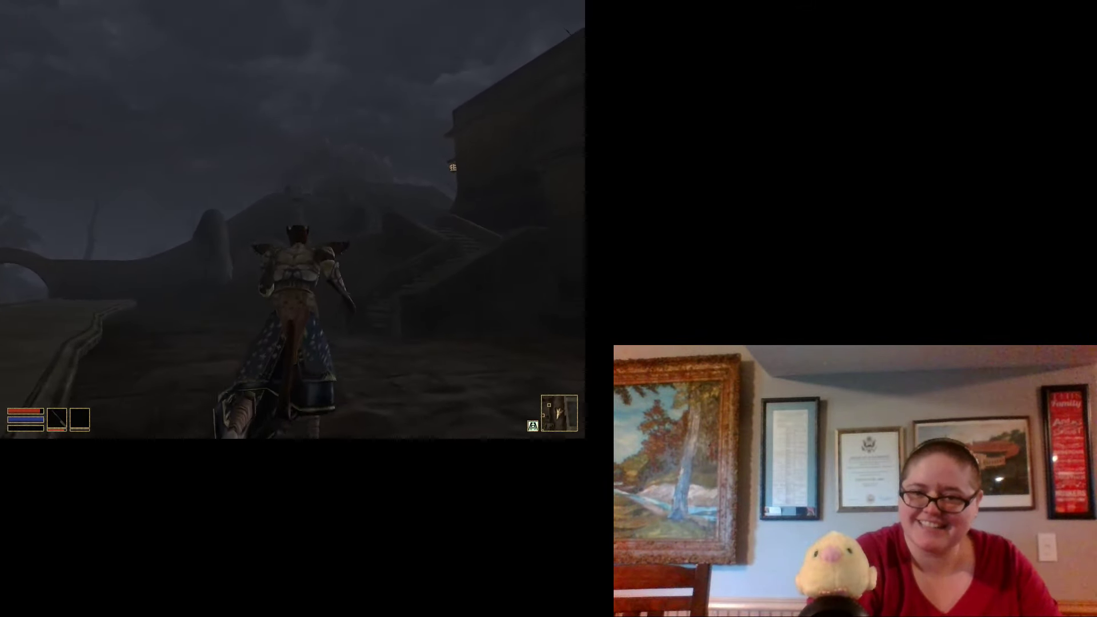
key(w)
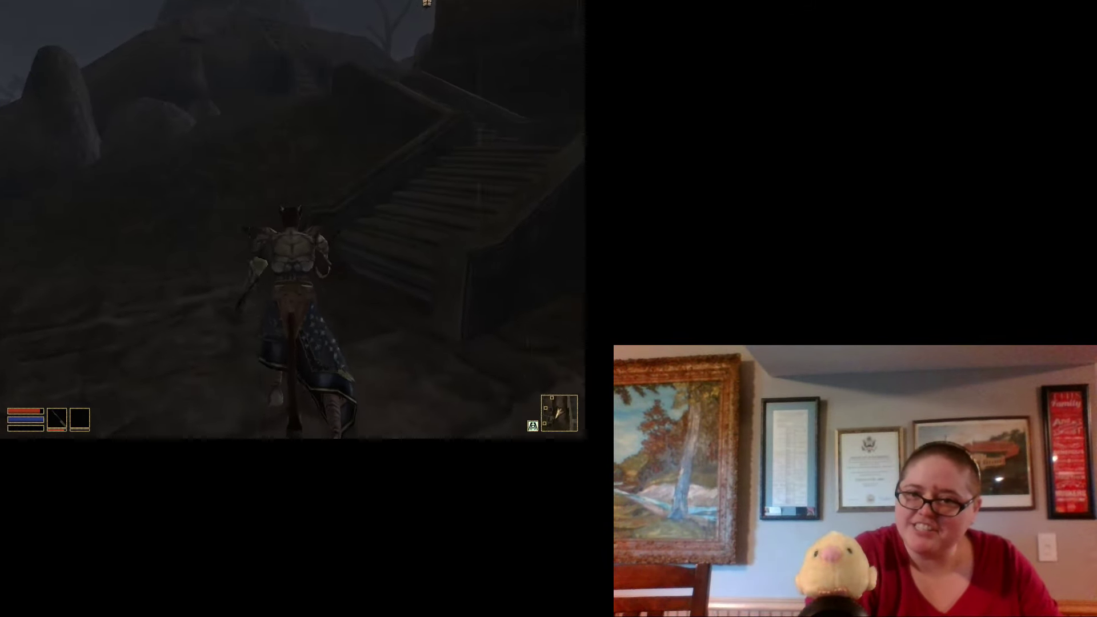
Climb the stairs onto the silt strider platform and approach the caravaner
key(w)
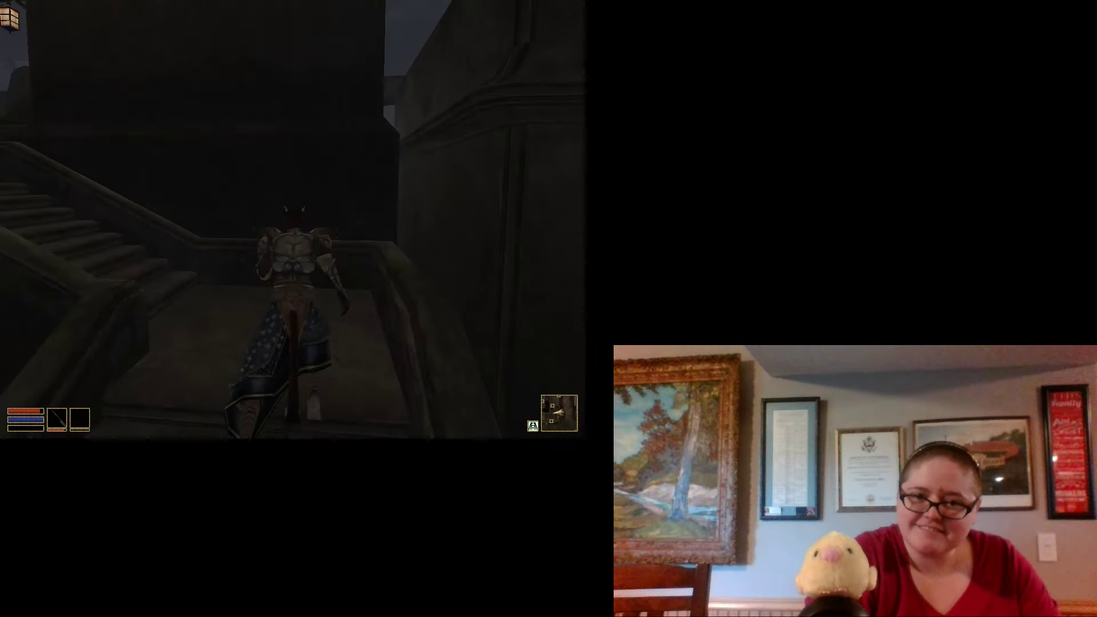
key(w)
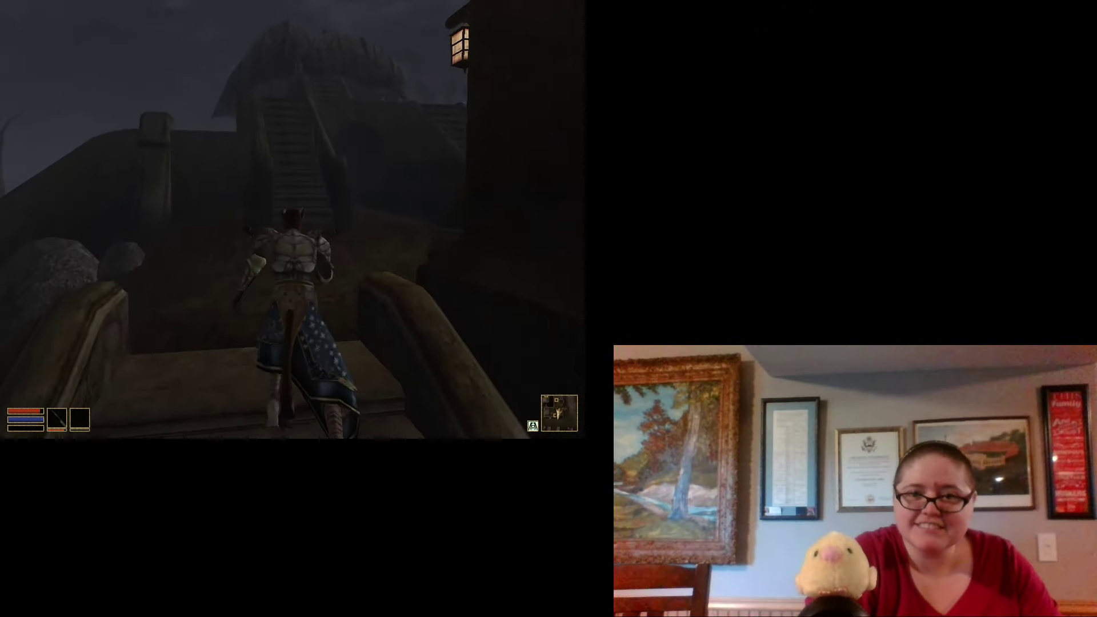
key(w)
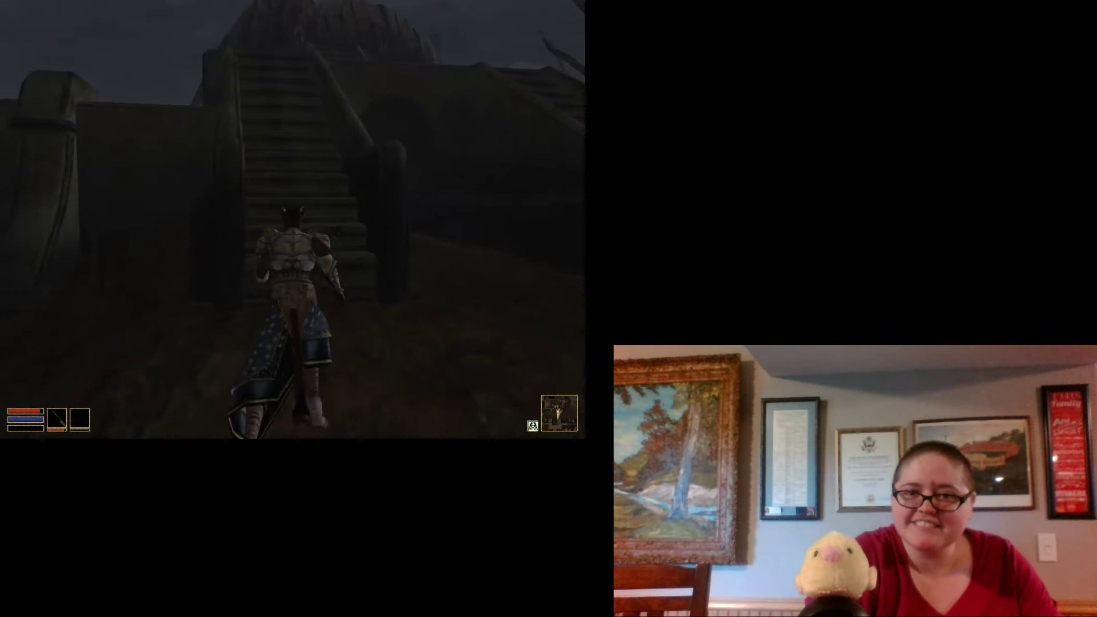
key(w)
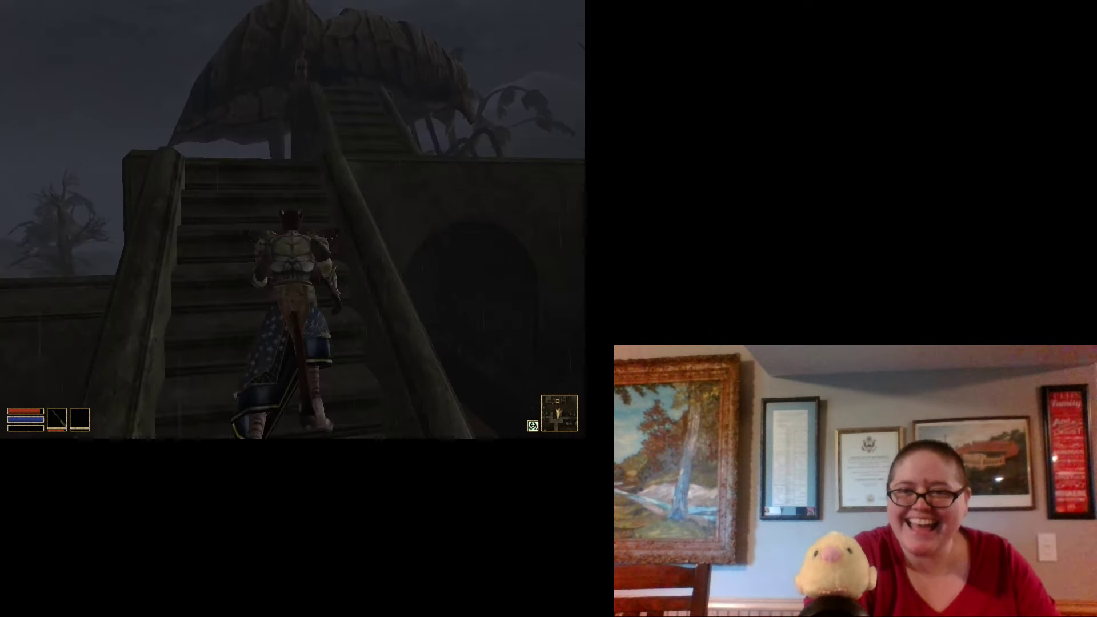
key(w)
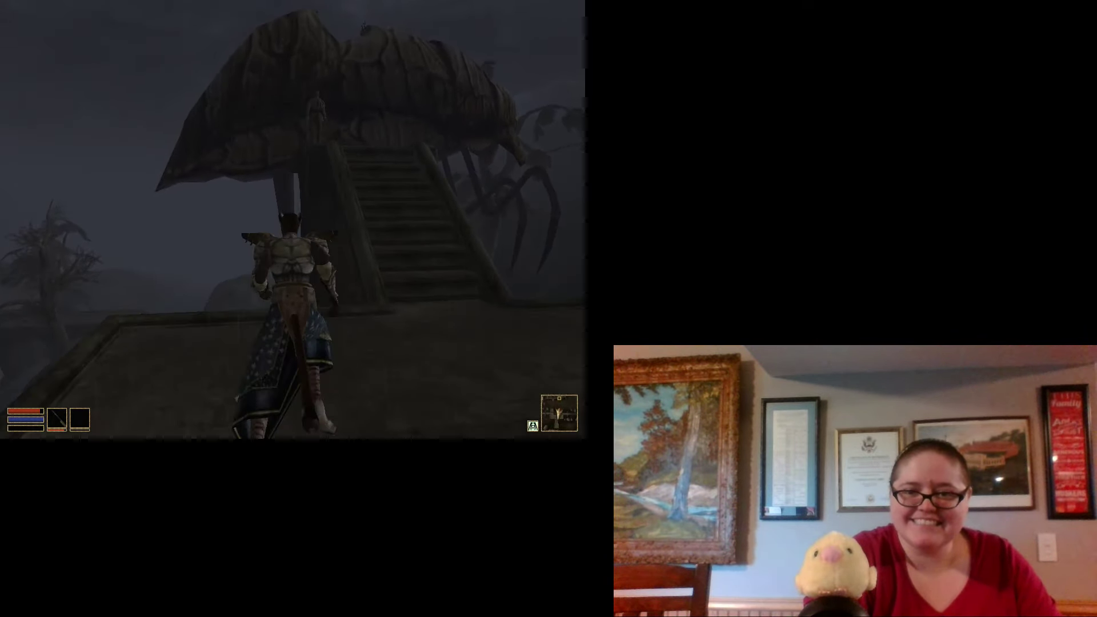
key(w)
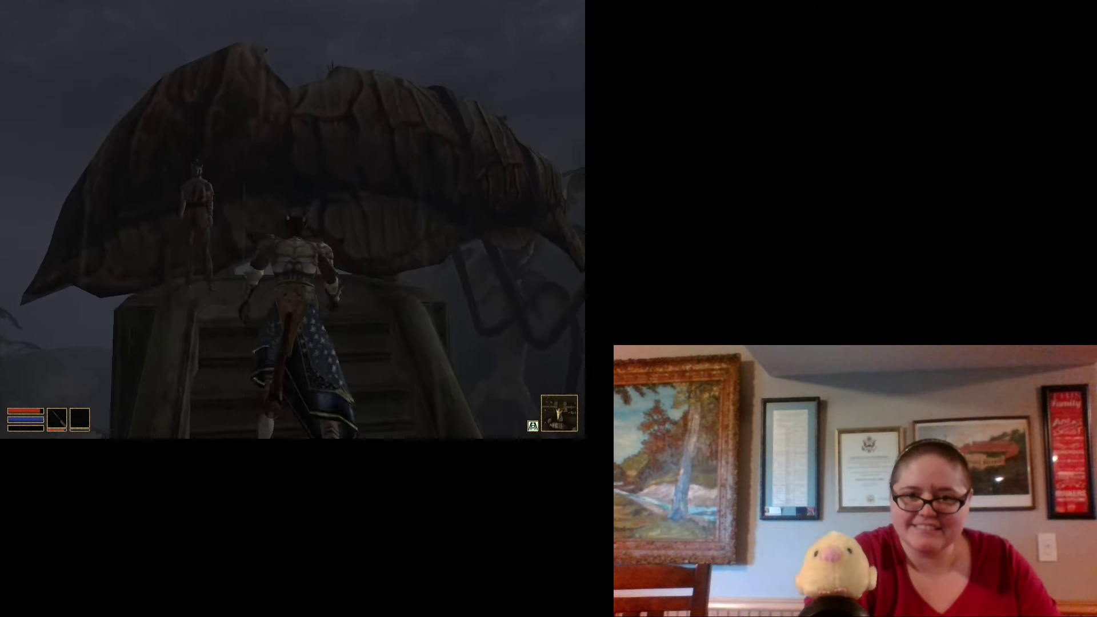
key(w)
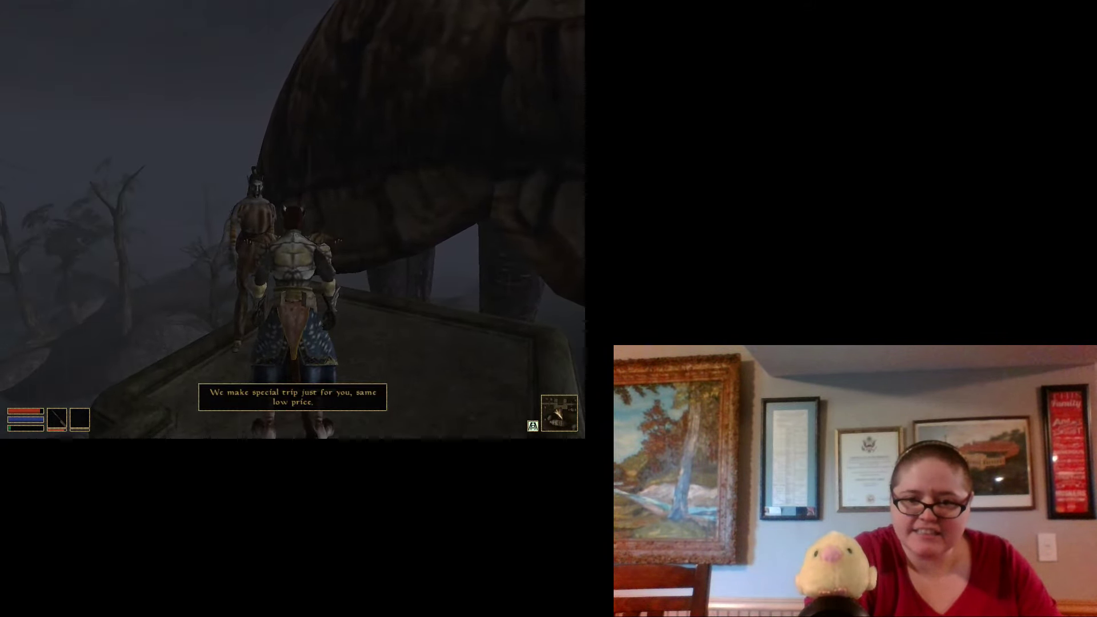
Talk to the caravaner, pick Travel and buy passage to Vivec for 21gp
key(space)
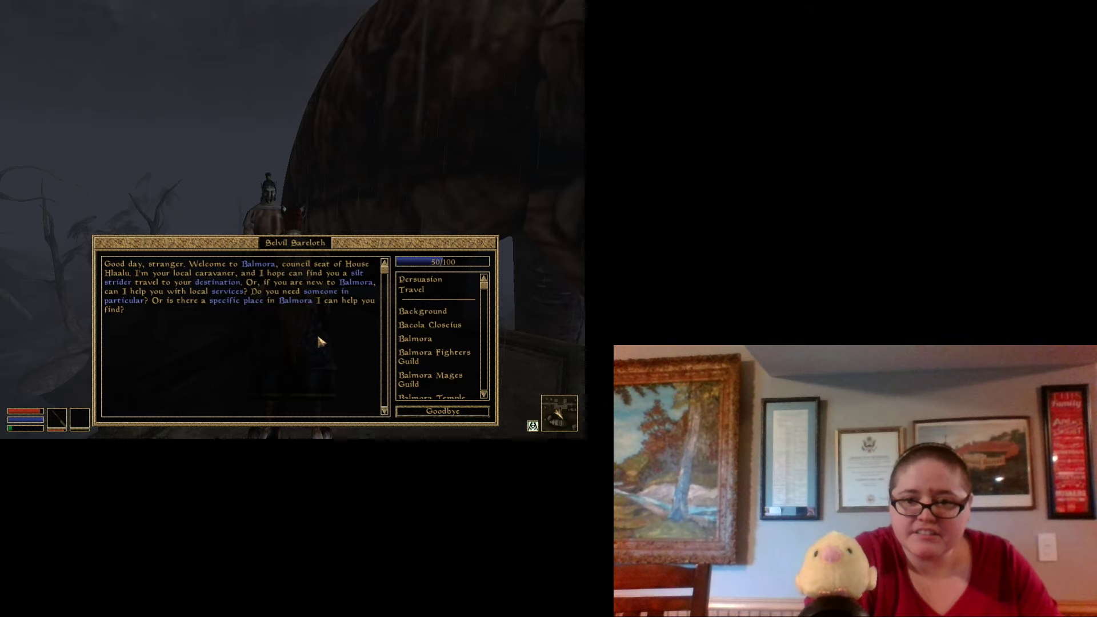
click(411, 290)
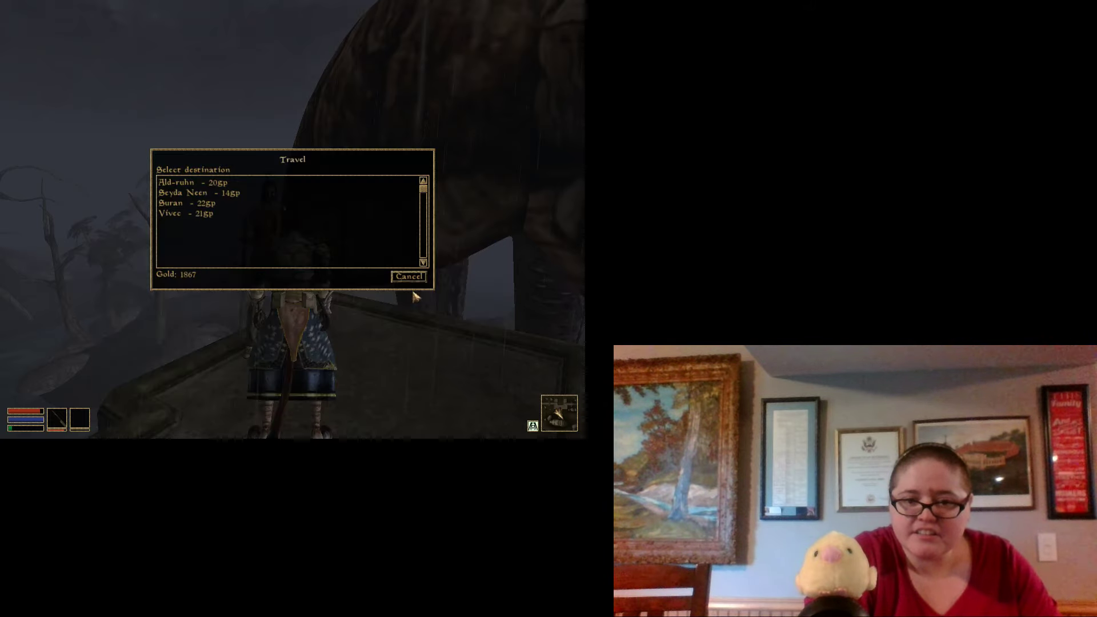
click(208, 219)
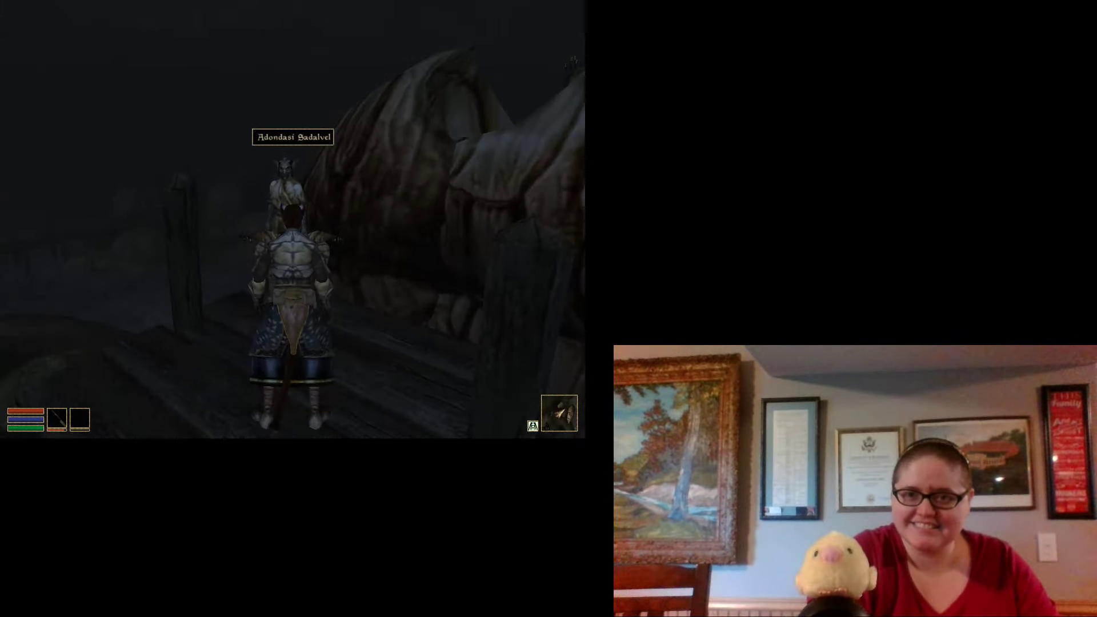
Climb the dock's wooden stairs and run across the landscape toward the distant lights
key(w)
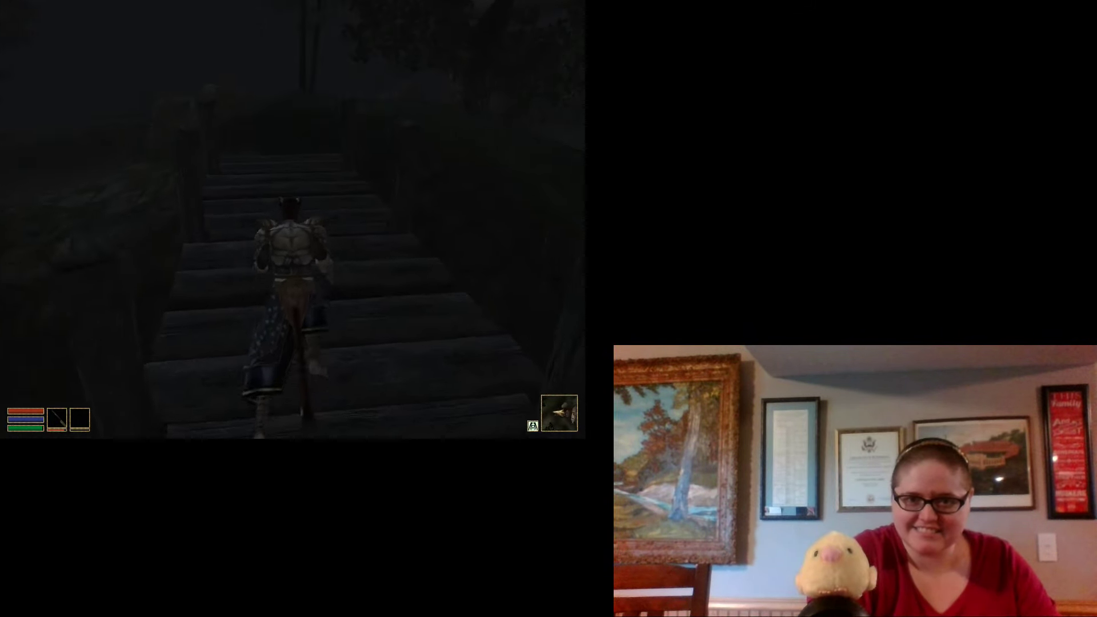
key(w)
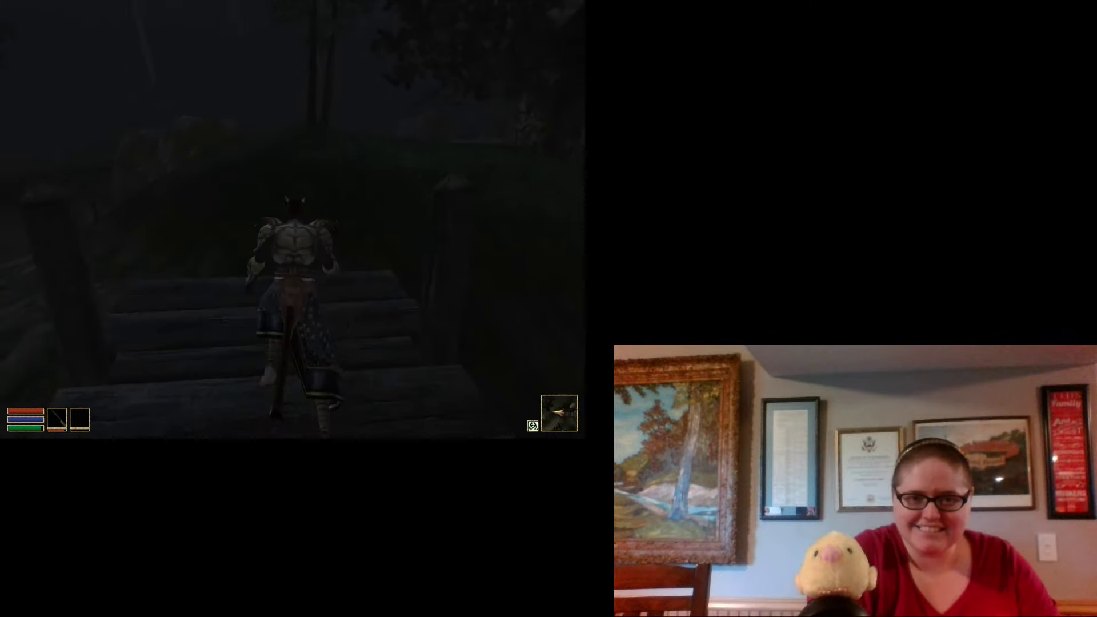
key(w)
key(w)
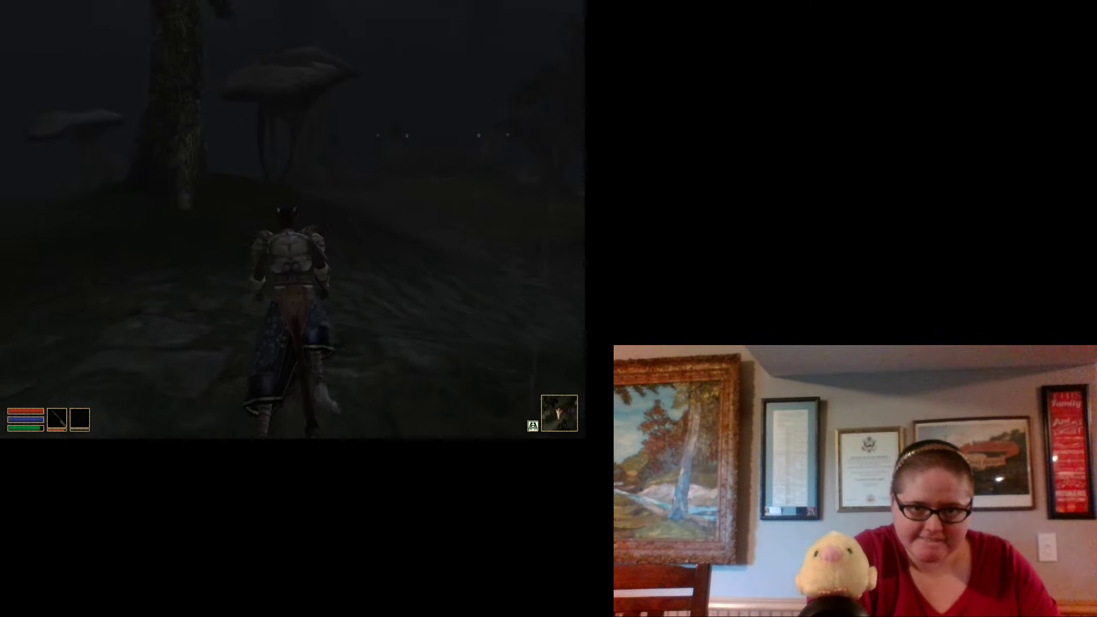
key(w)
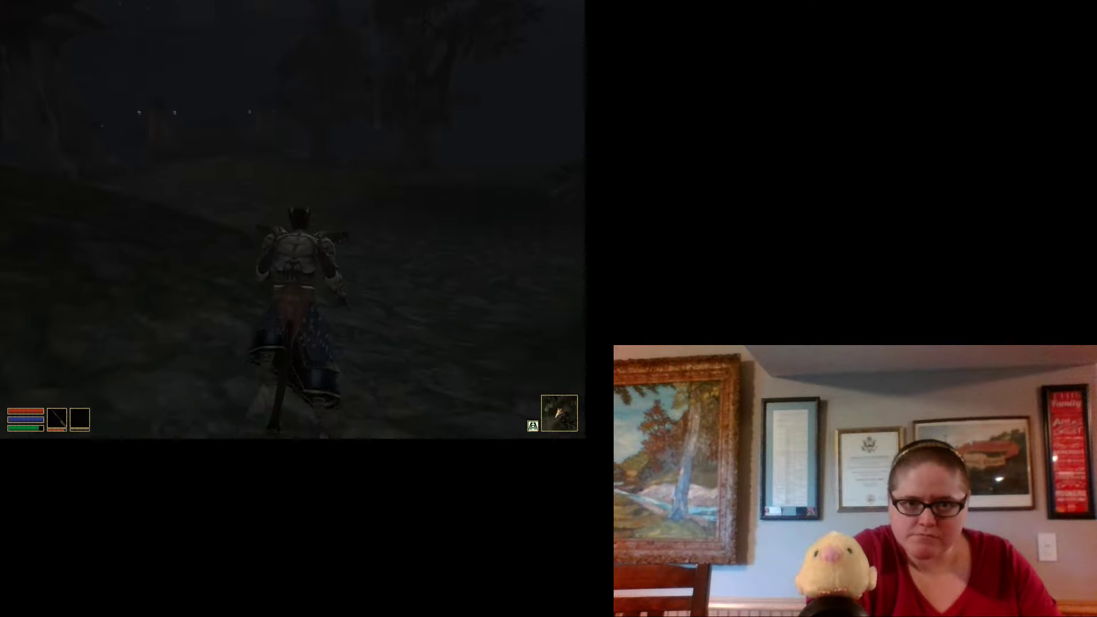
key(w)
key(w)
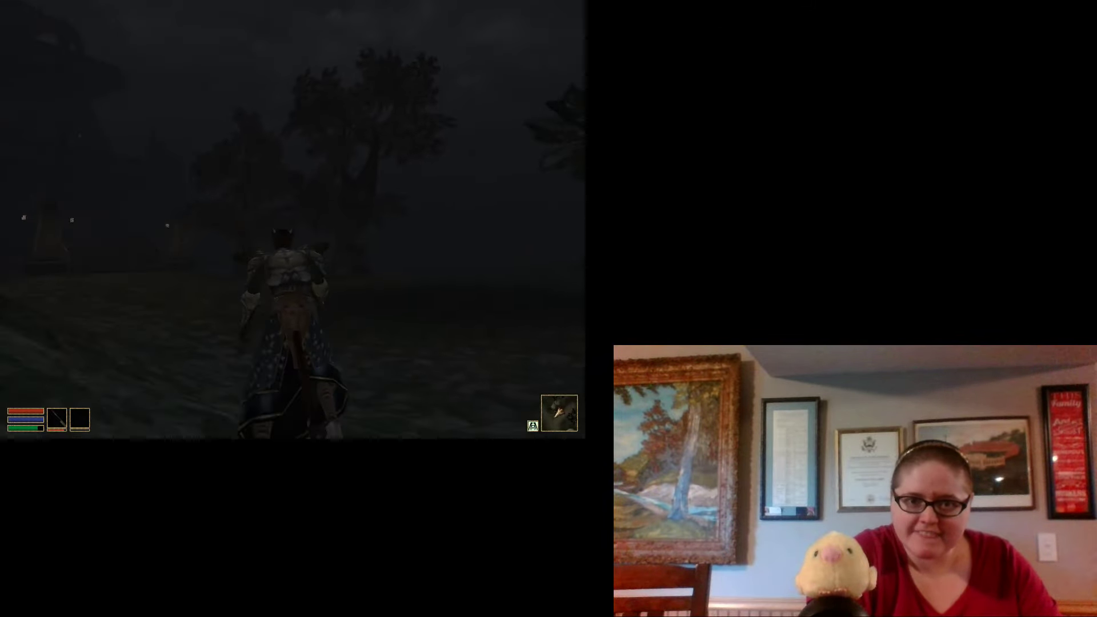
key(w)
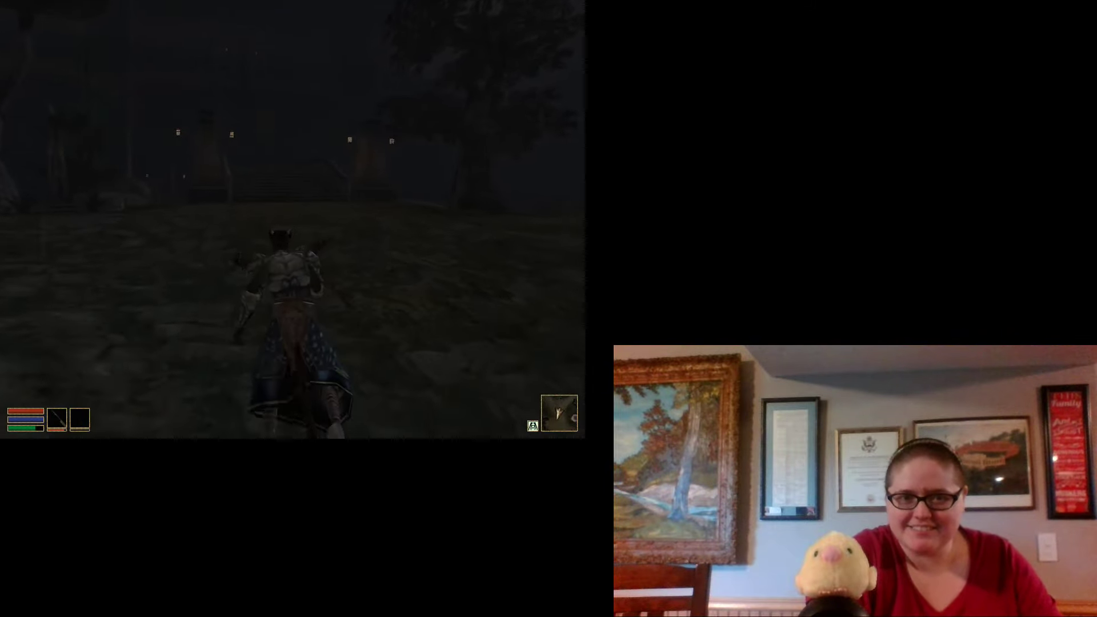
Reach and climb the lit Foreign Quarter stairs to the lantern-lit building
key(w)
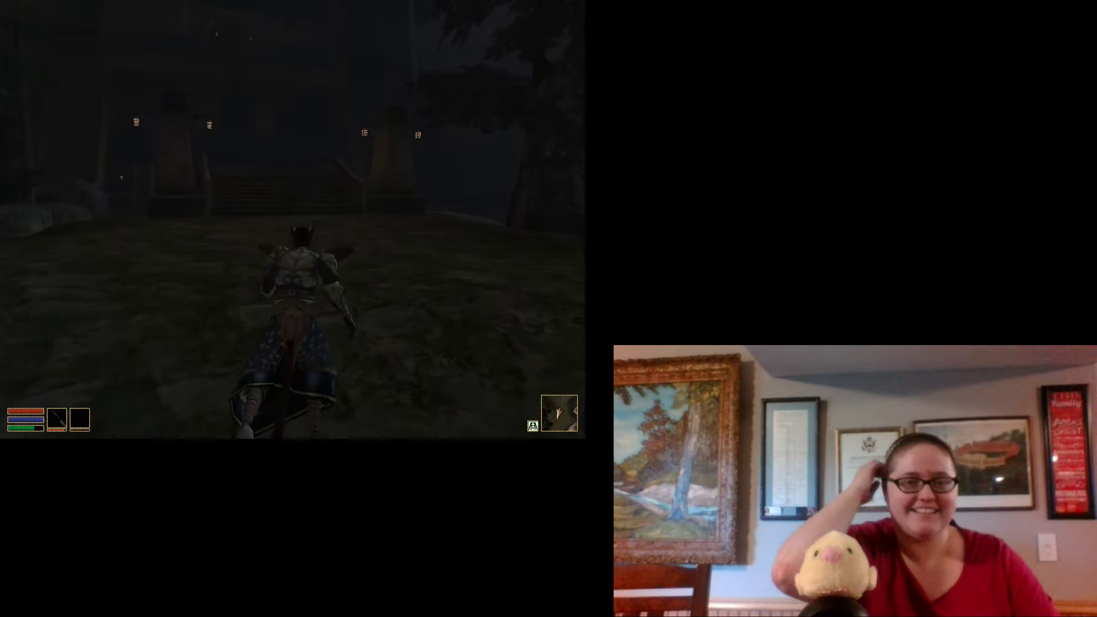
key(w)
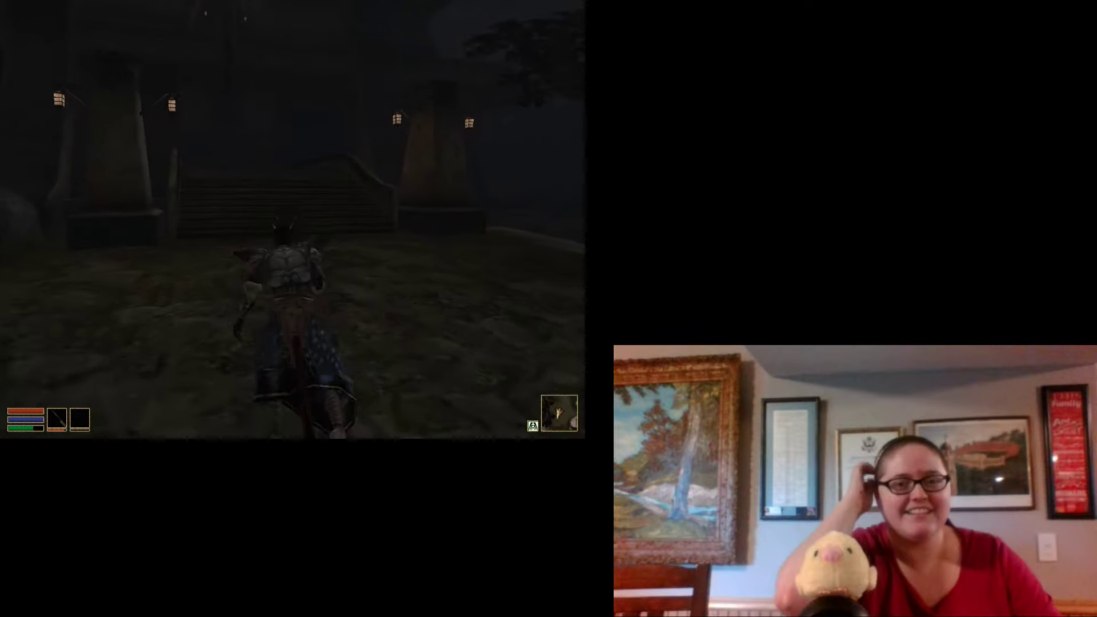
key(w)
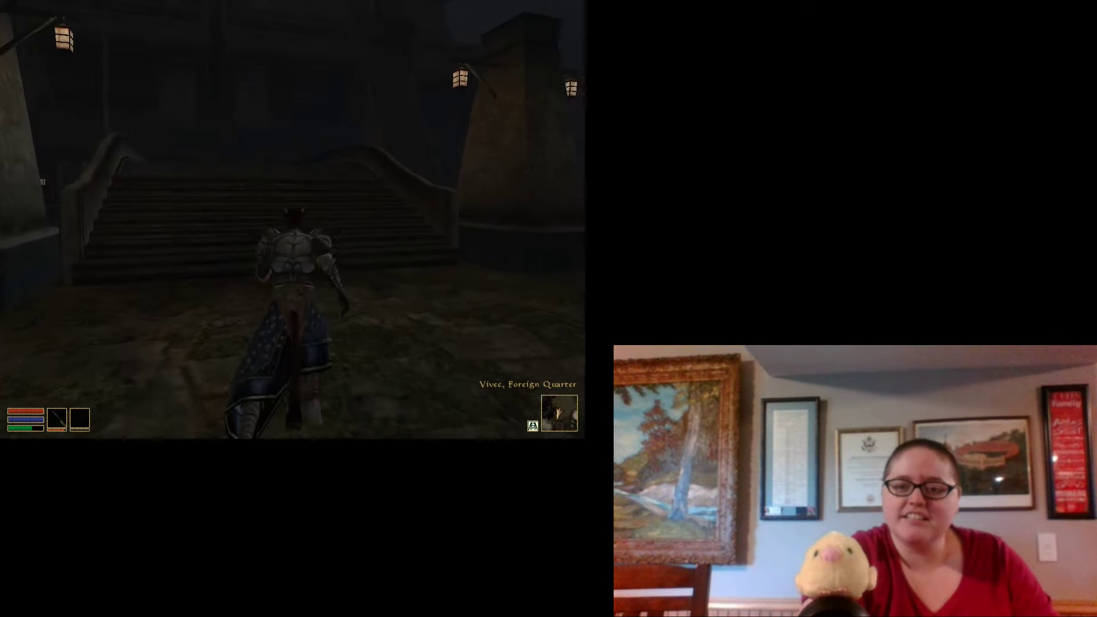
key(w)
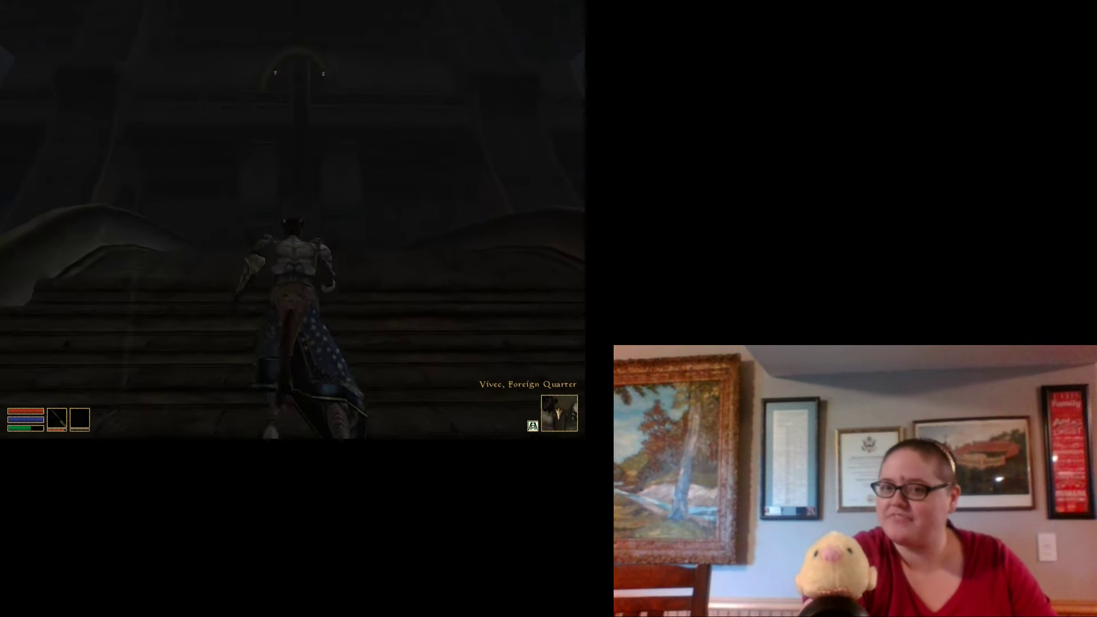
key(w)
key(w)
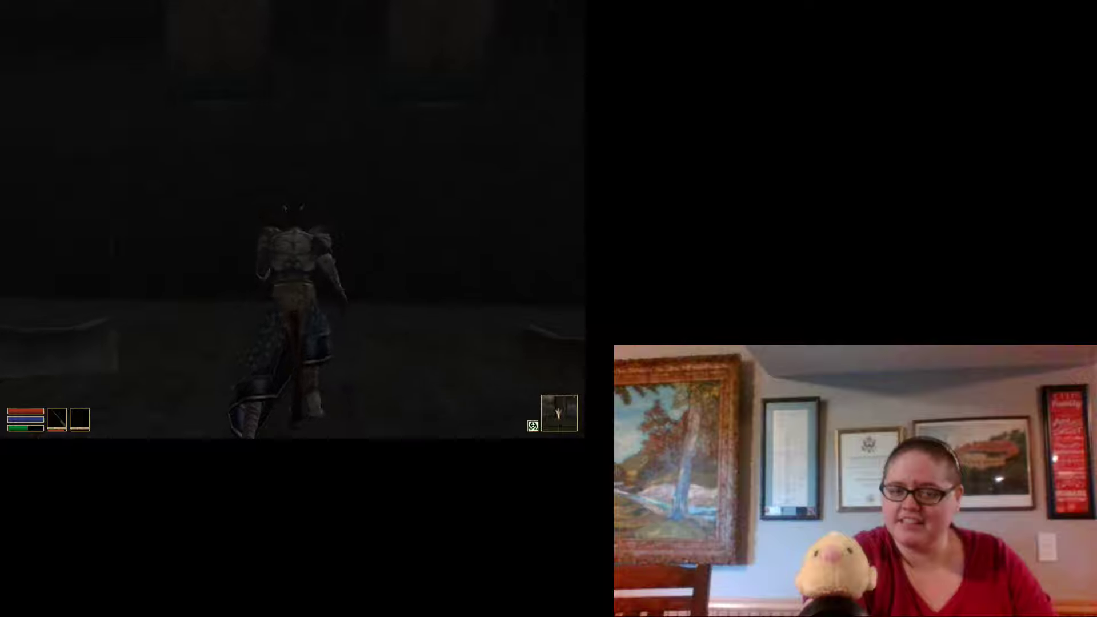
key(w)
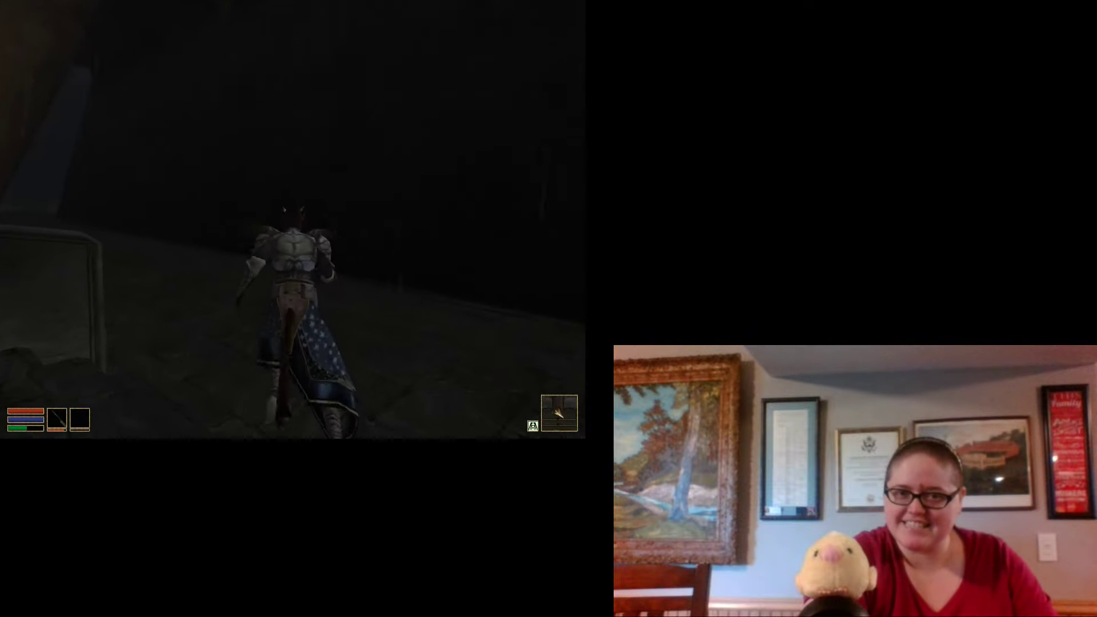
Walk through the dark corridor, under the overhang and out along the stone bridge
key(w)
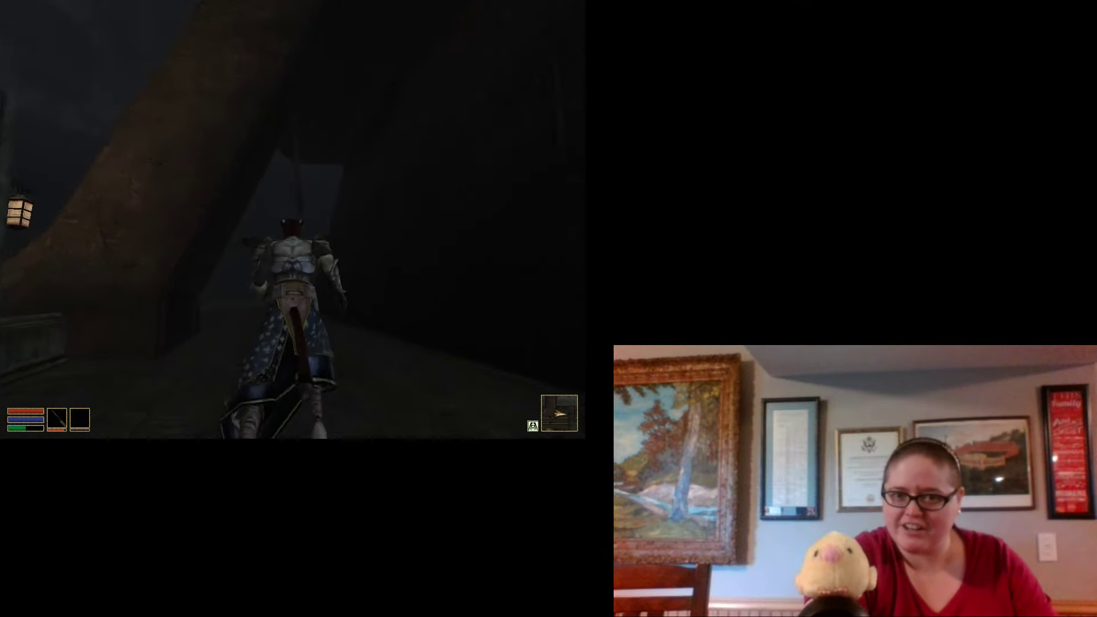
key(w)
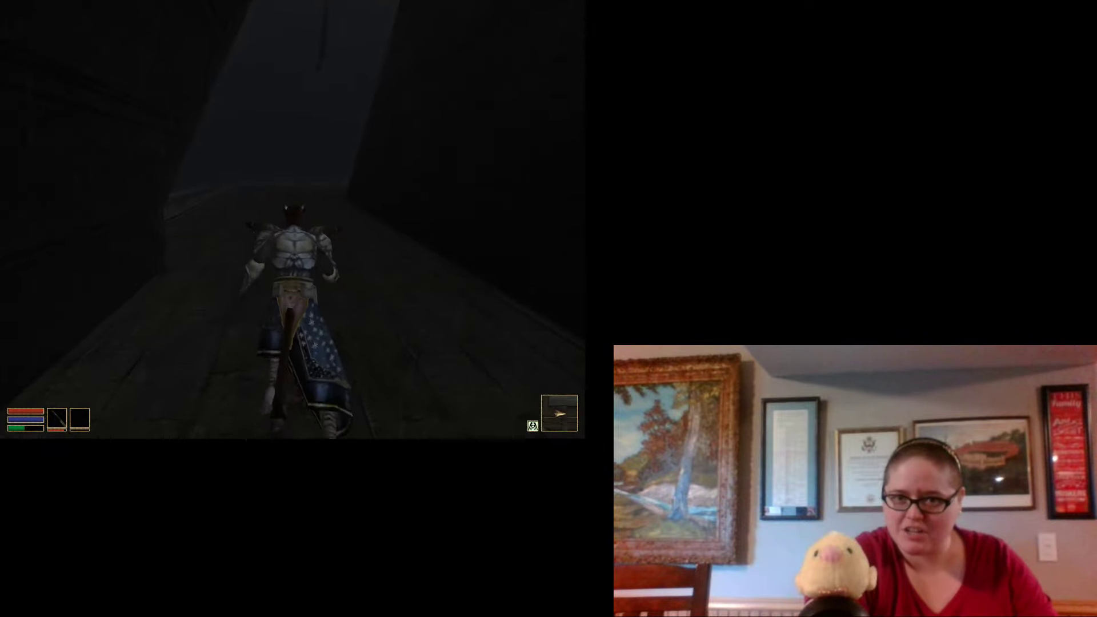
key(w)
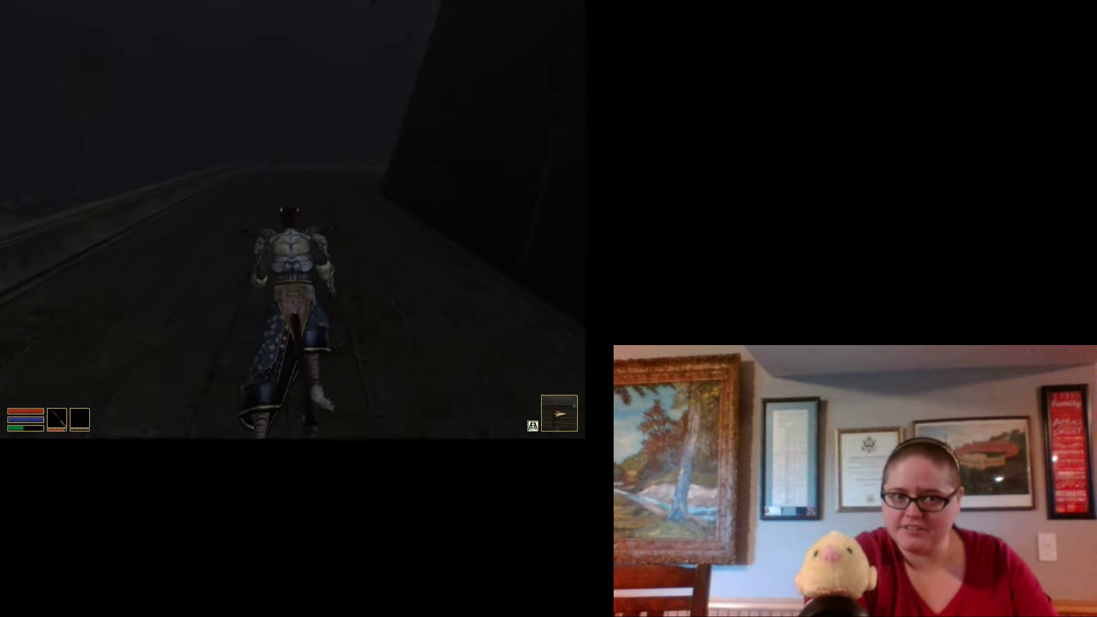
key(w)
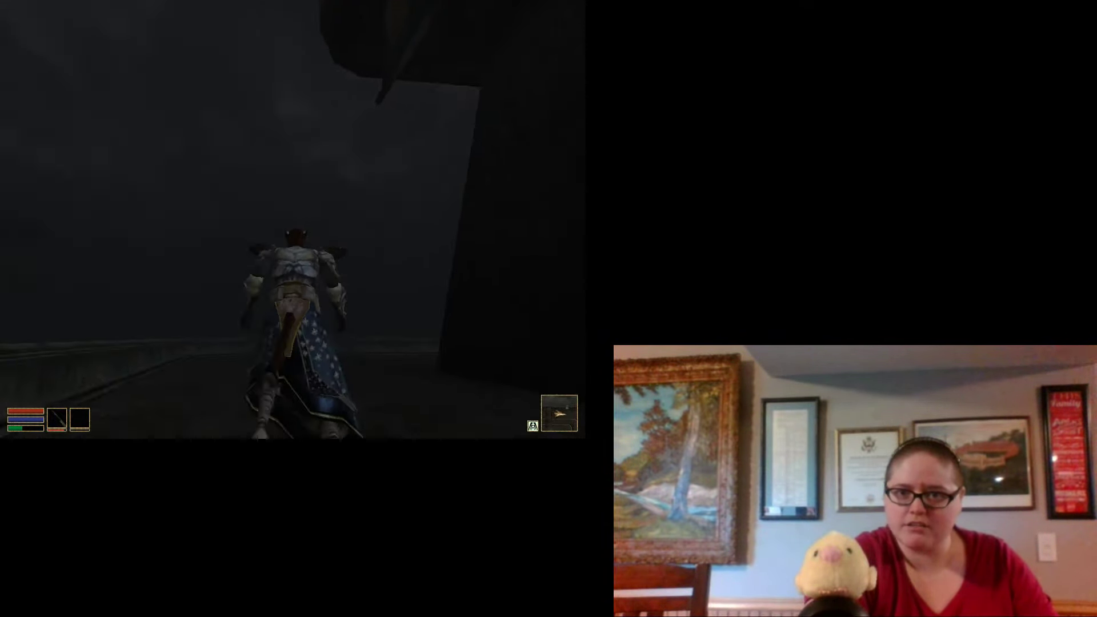
key(w)
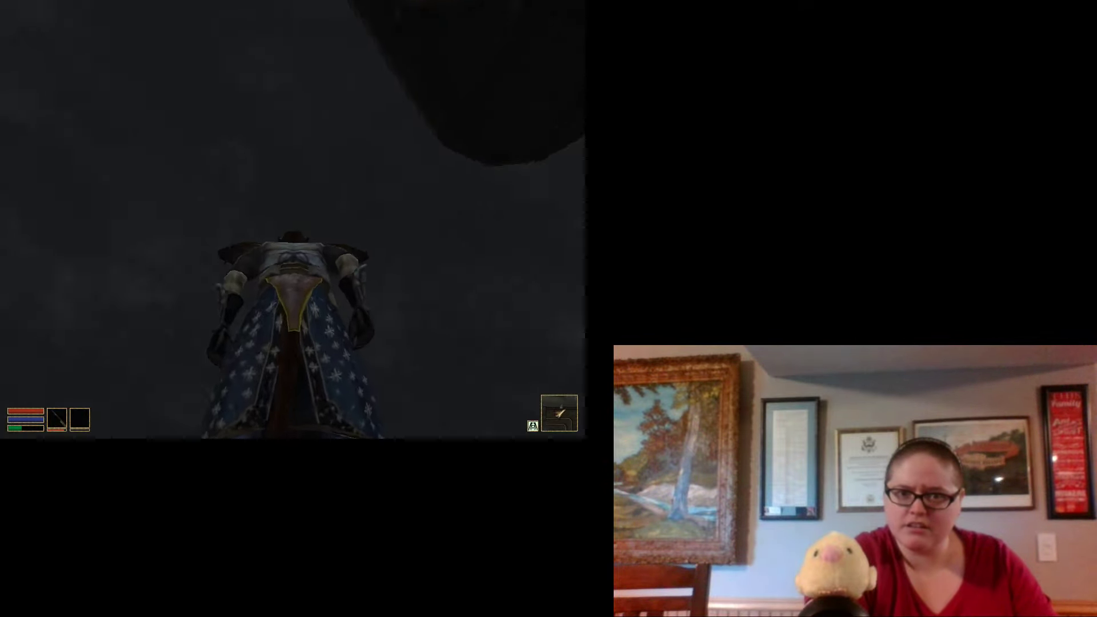
key(w)
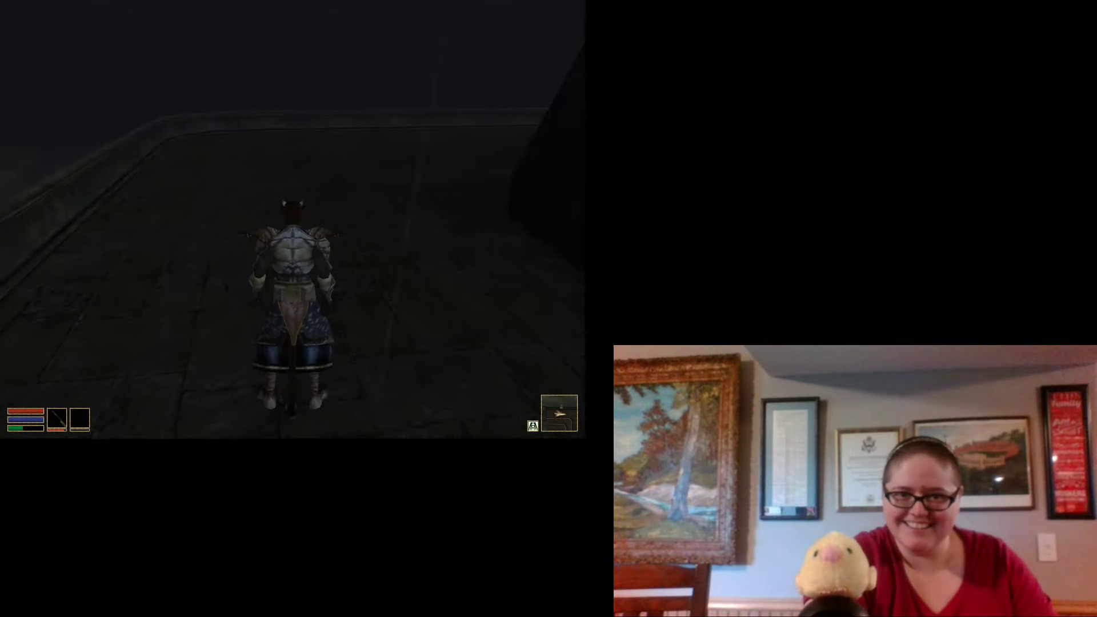
key(w)
key(w)
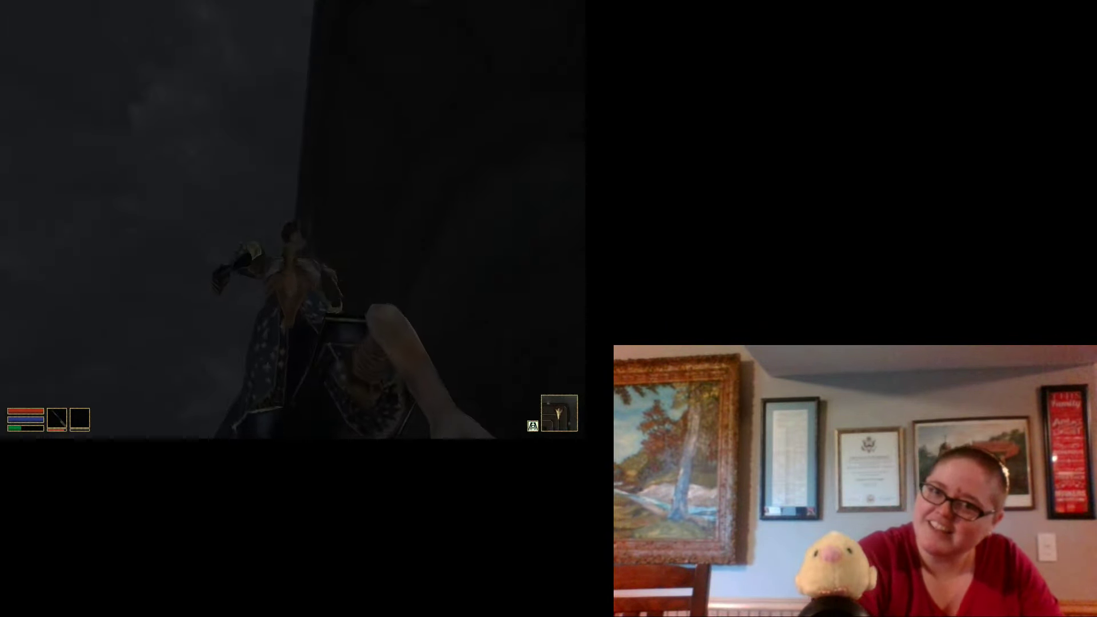
key(w)
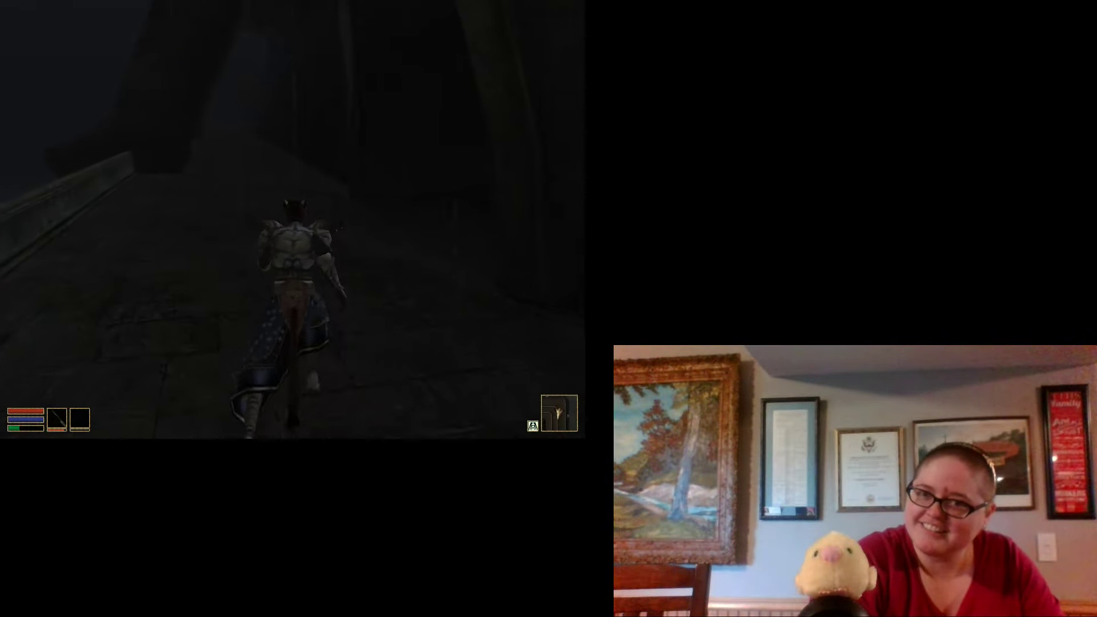
key(w)
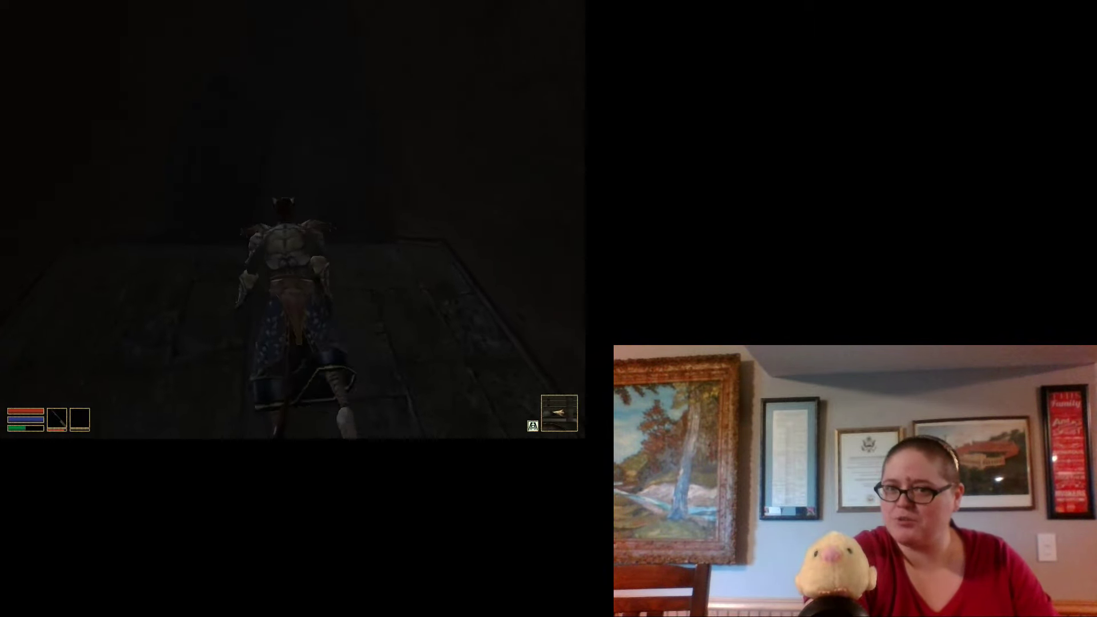
Walk the dark corridor past the lit opening to the Foreign Quarter Lower Waistworks door
key(w)
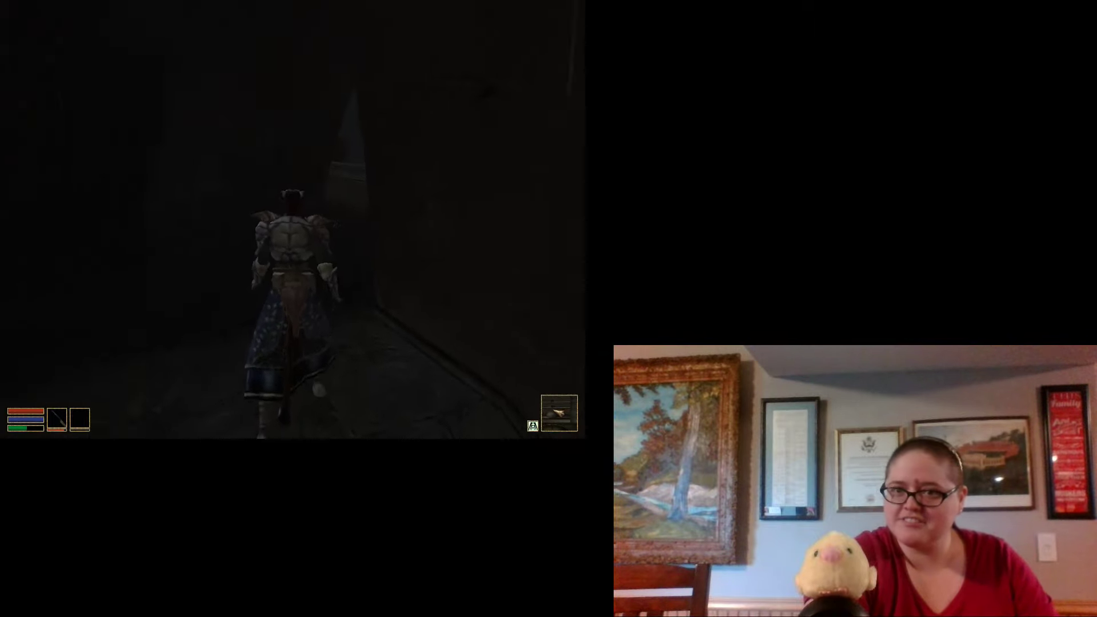
key(w)
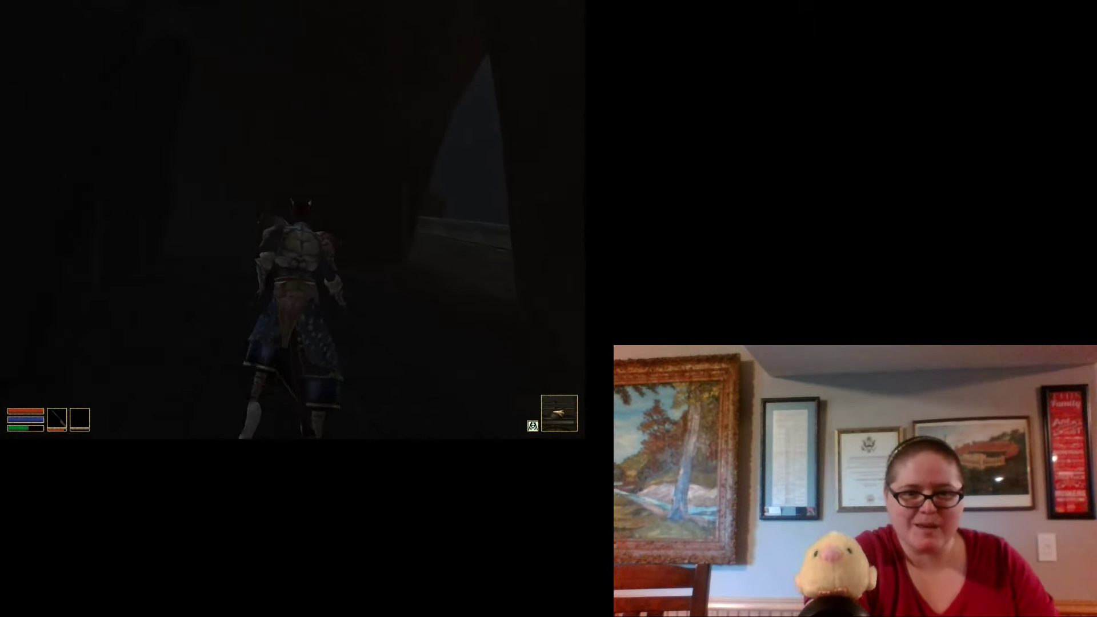
key(w)
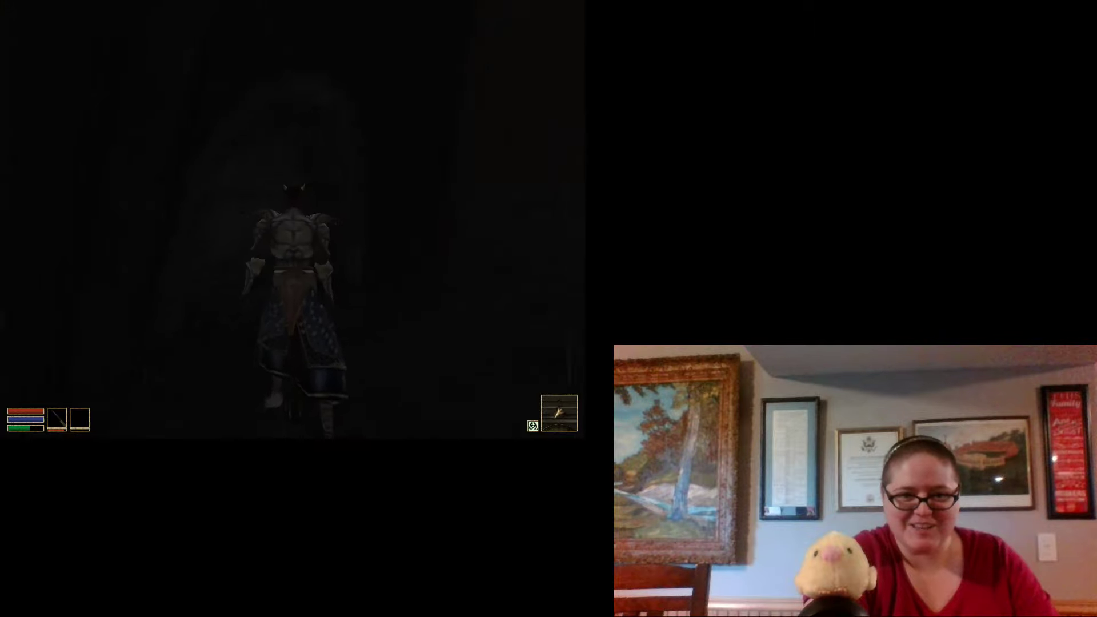
key(w)
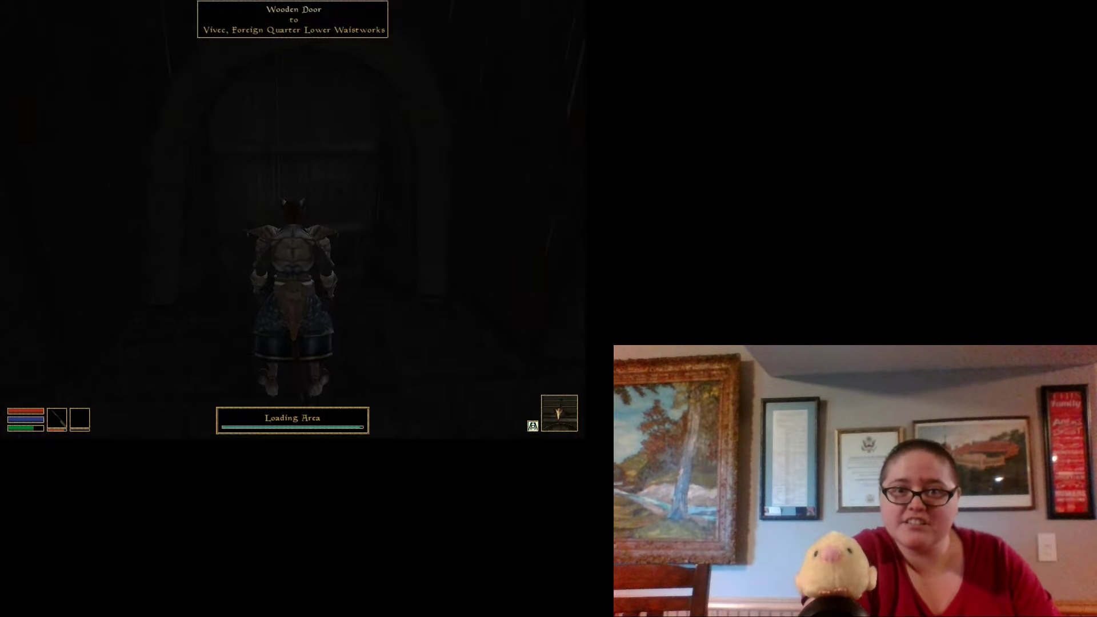
Walk the lit corridor and side passage into the bannered room
key(w)
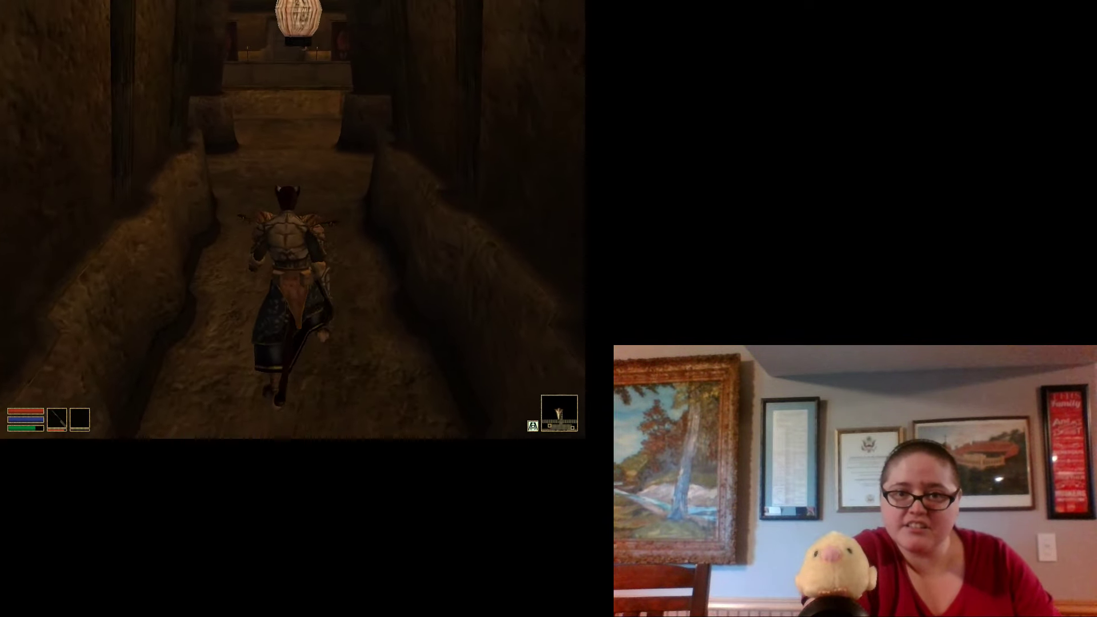
key(w)
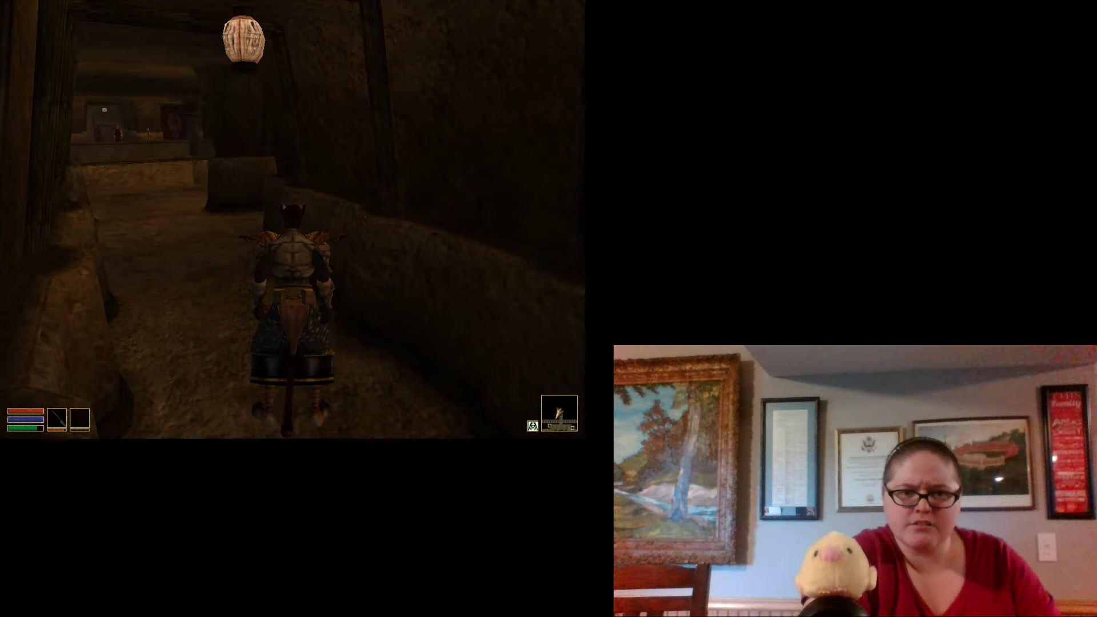
key(w)
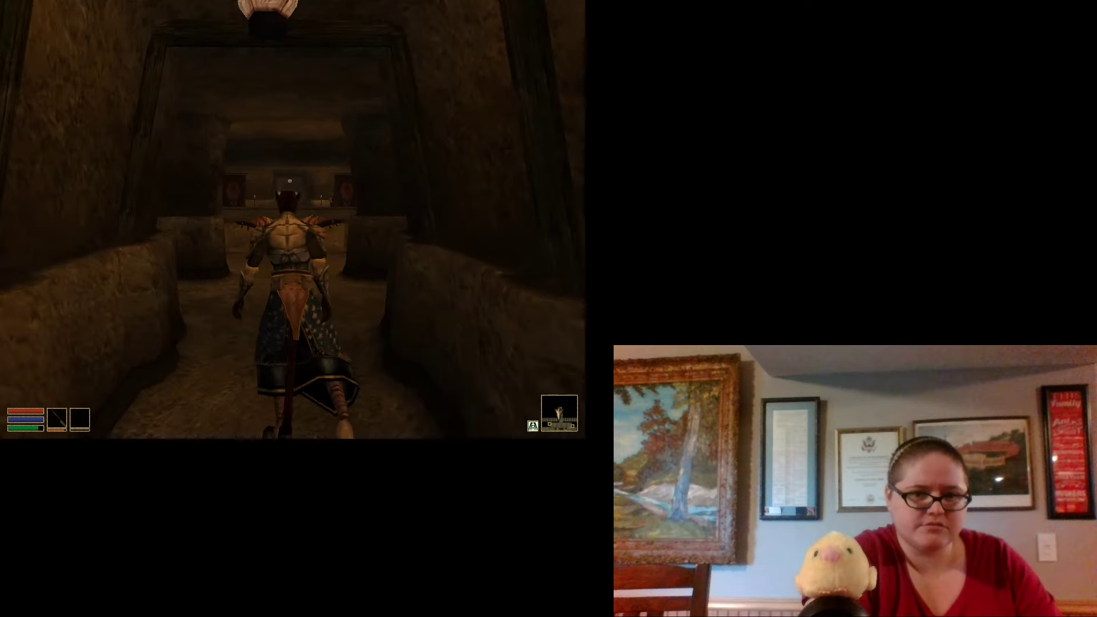
key(w)
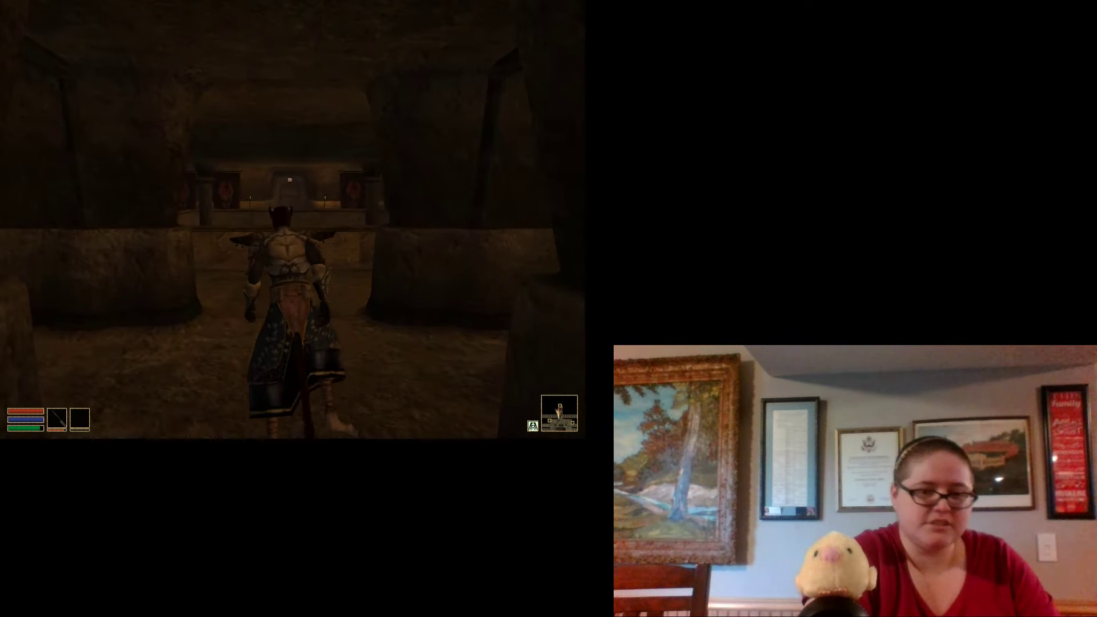
key(w)
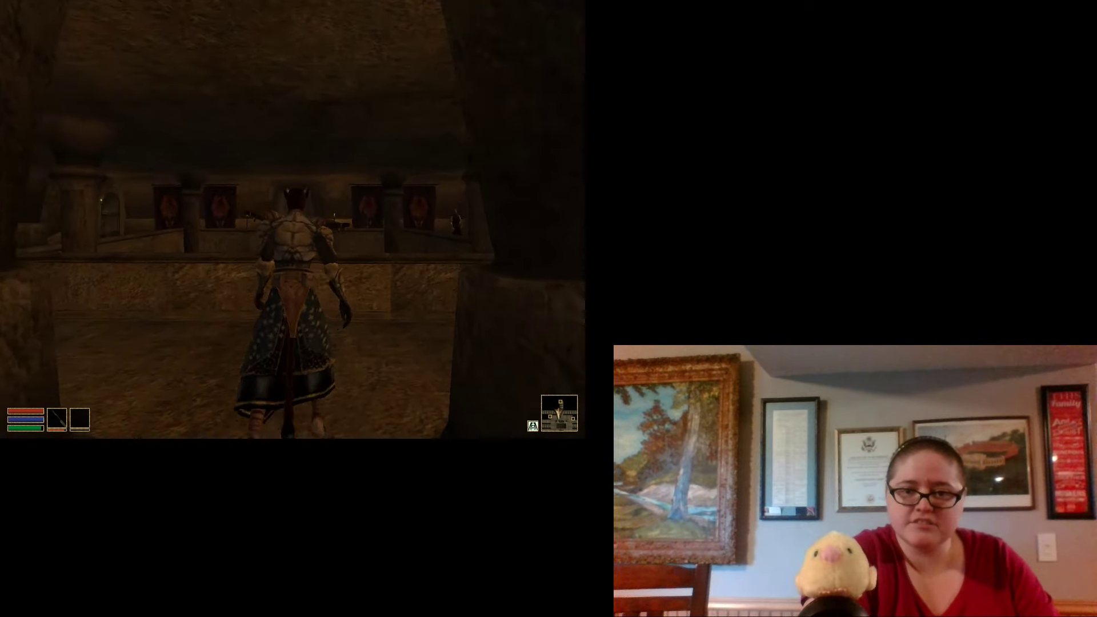
key(w)
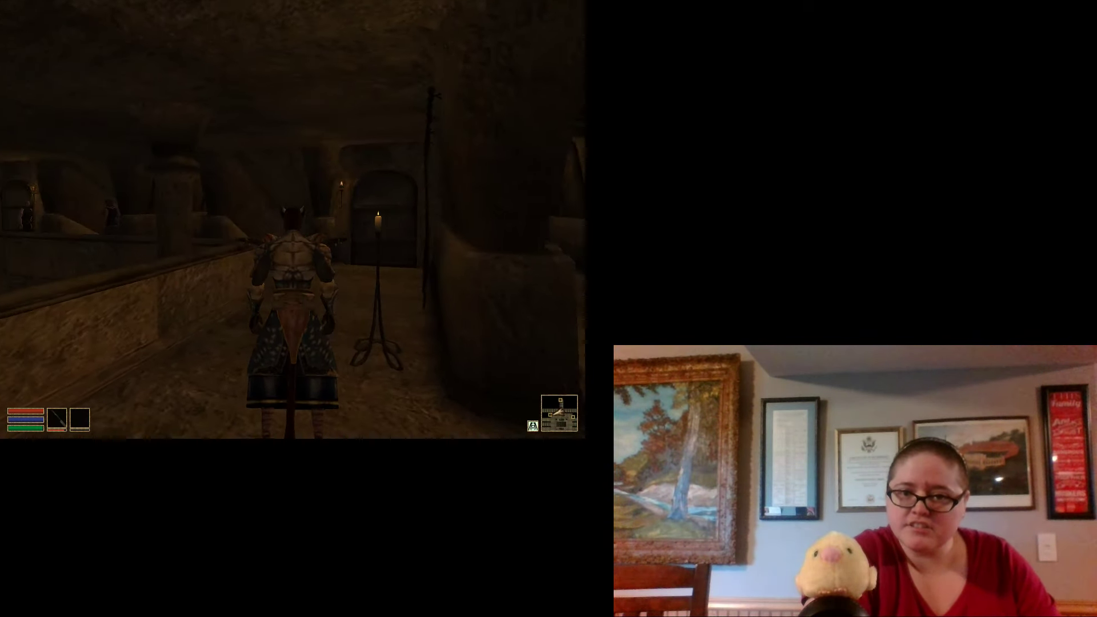
Continue past the candle stand and banner, then go through the wooden door
key(w)
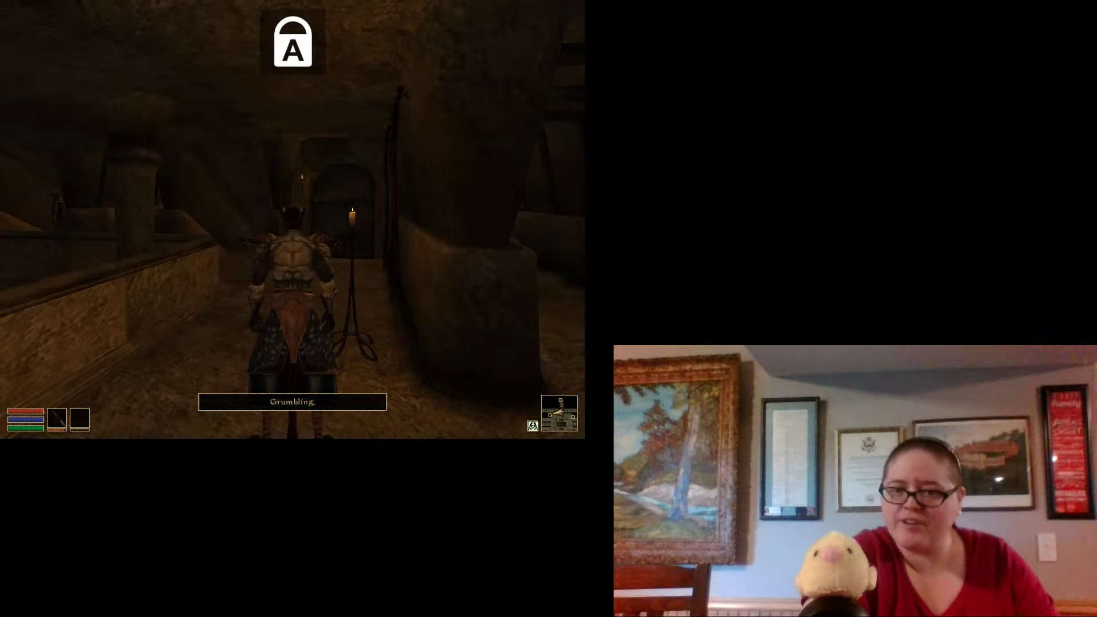
key(w)
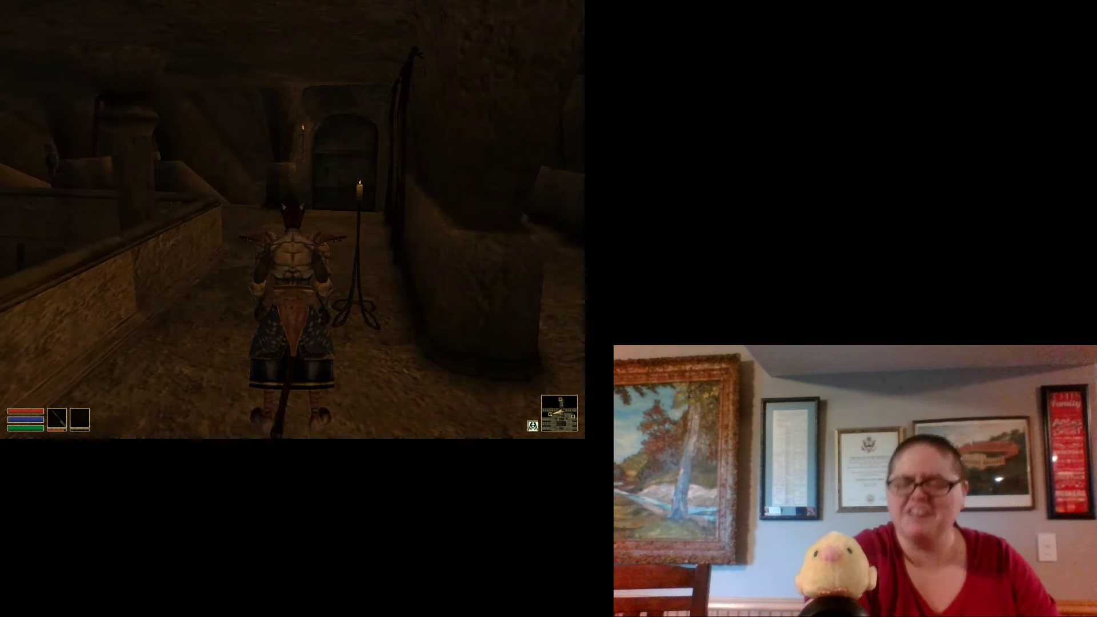
key(w)
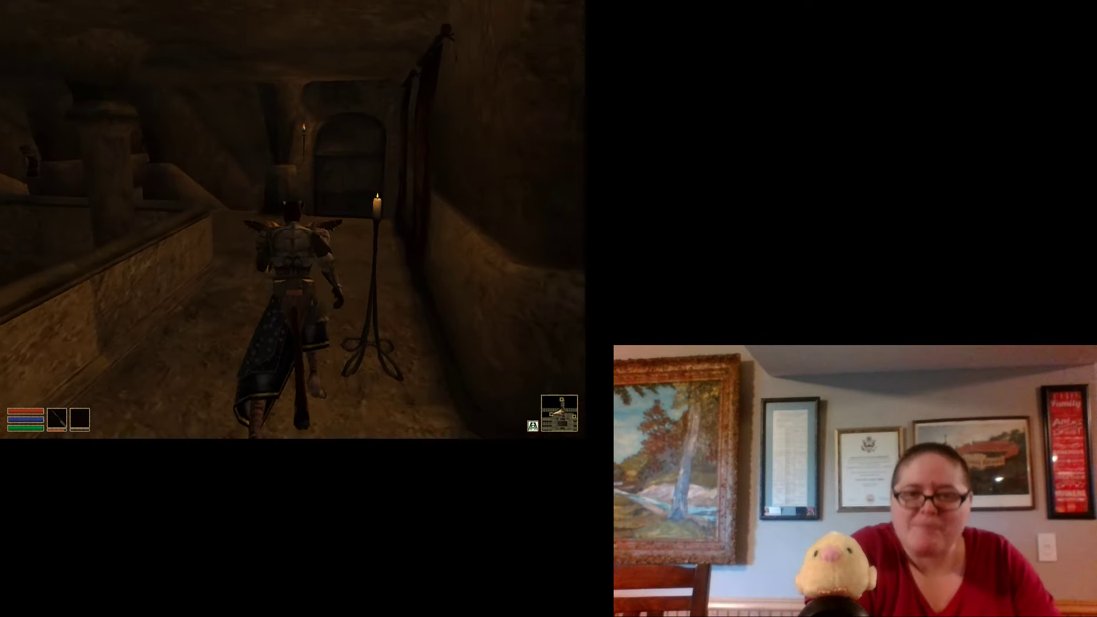
key(w)
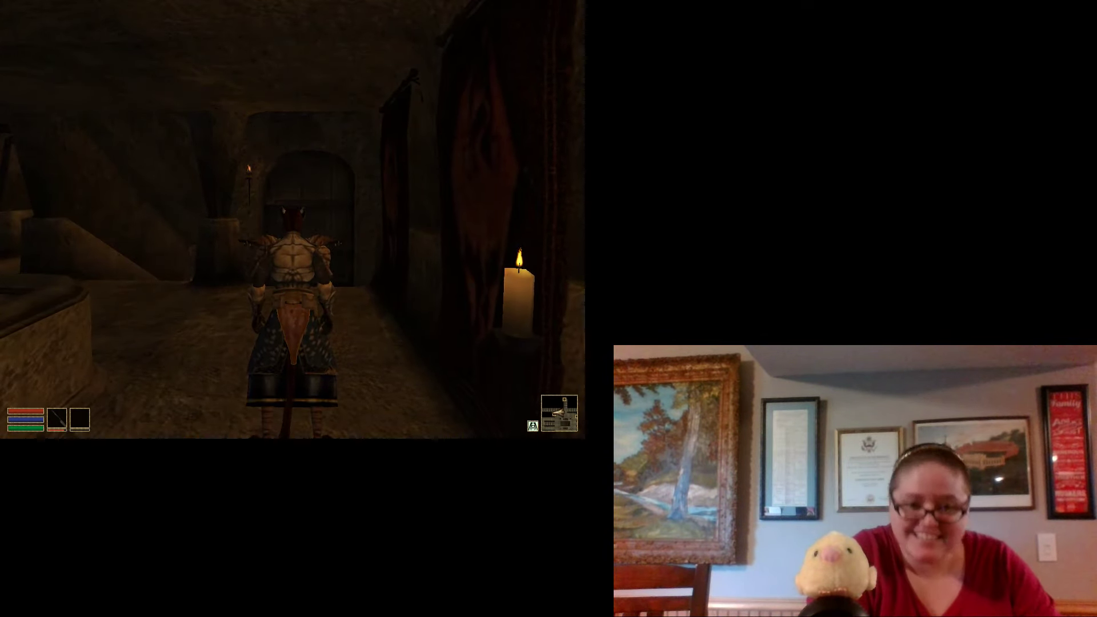
key(w)
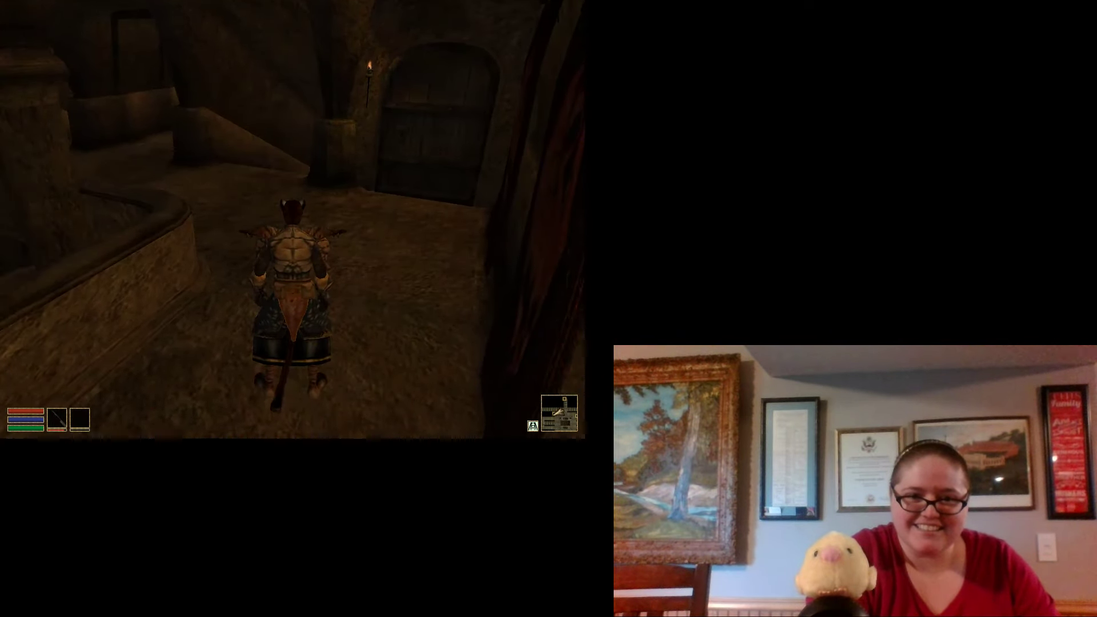
key(w)
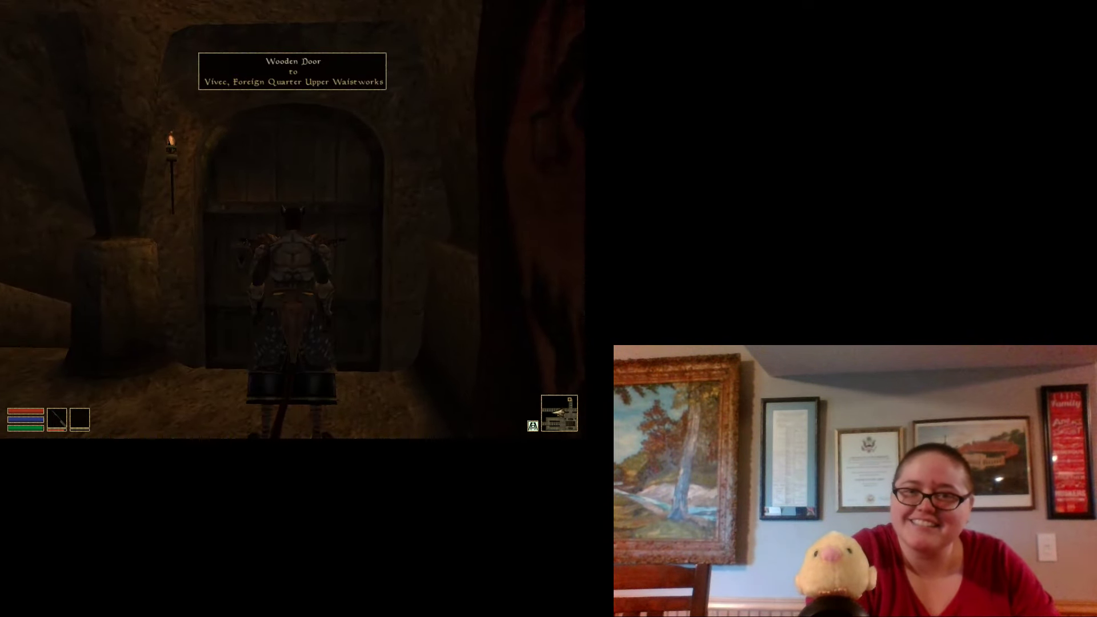
key(space)
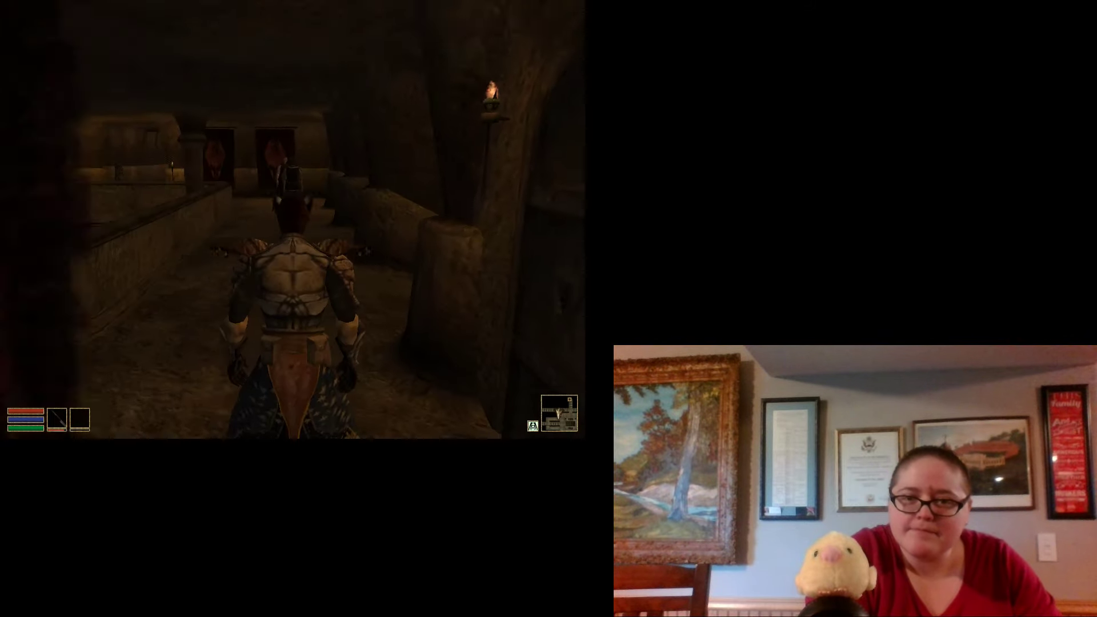
key(w)
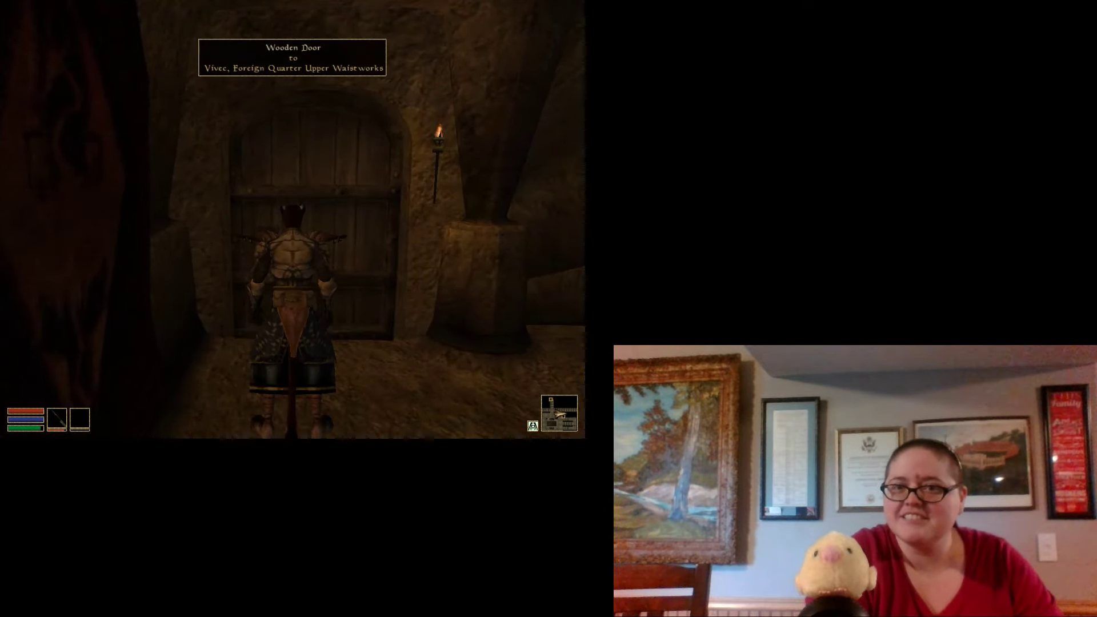
Enter the Upper Waistworks, run past the banners, and go through the next wooden door
key(space)
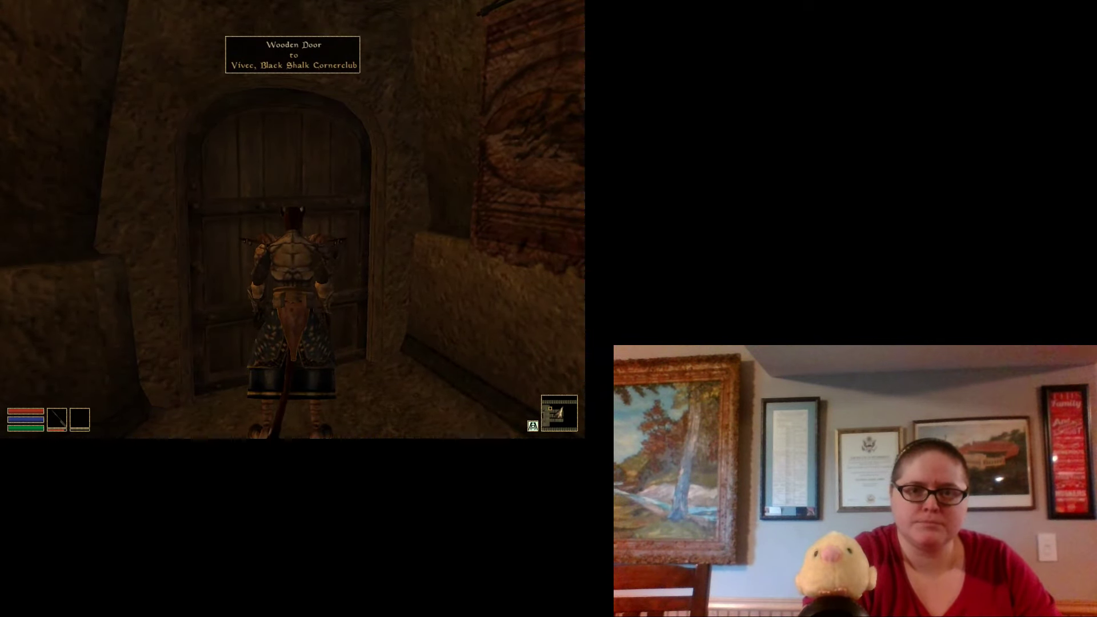
key(w)
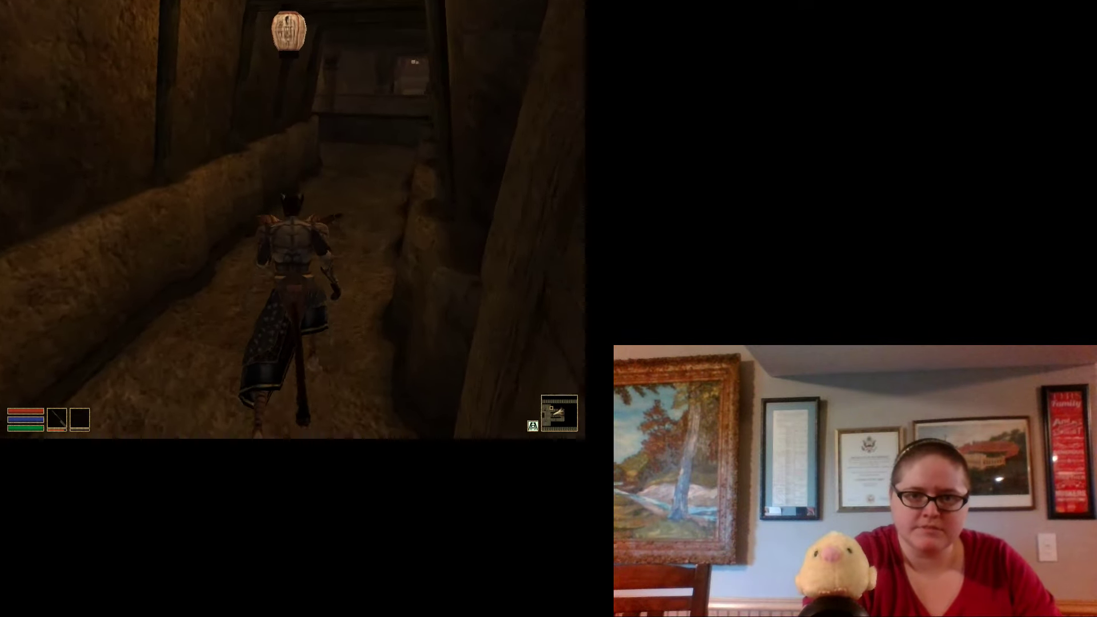
key(w)
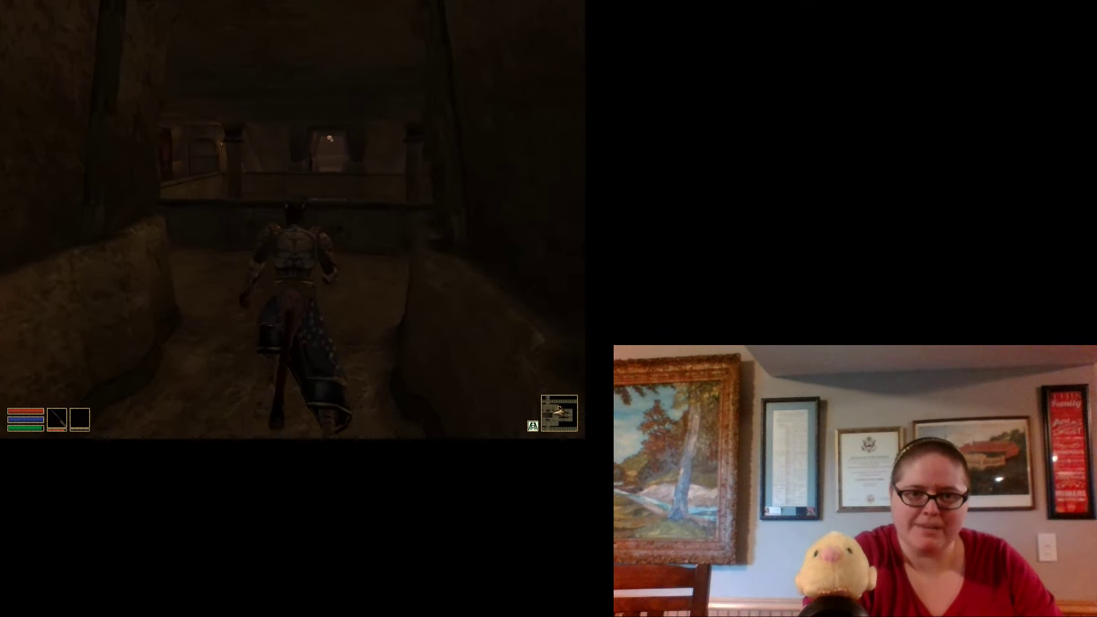
key(w)
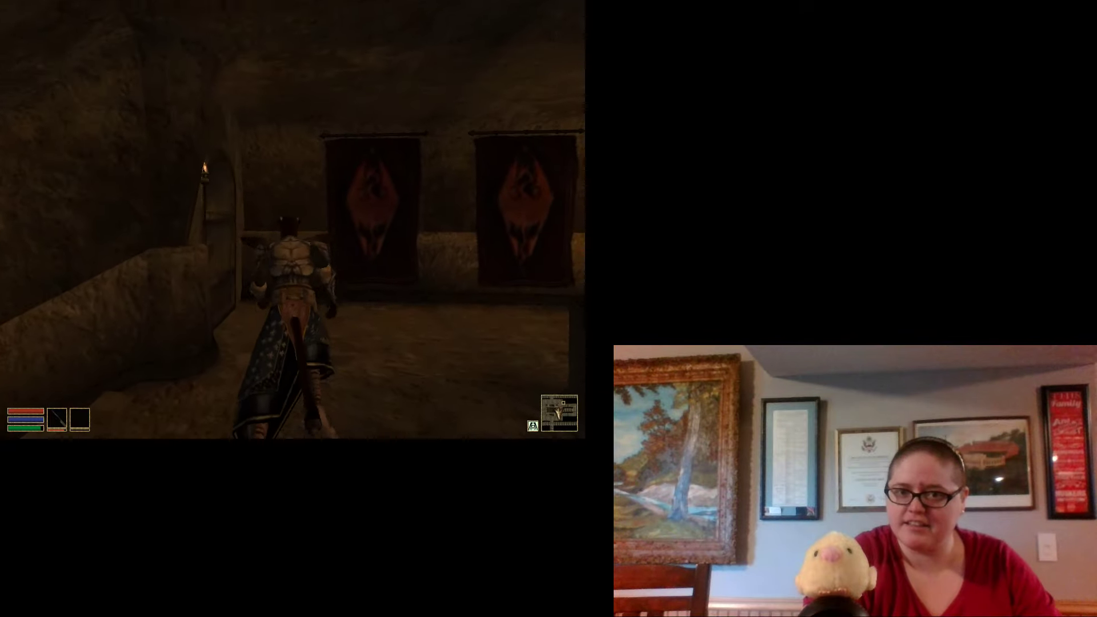
key(w)
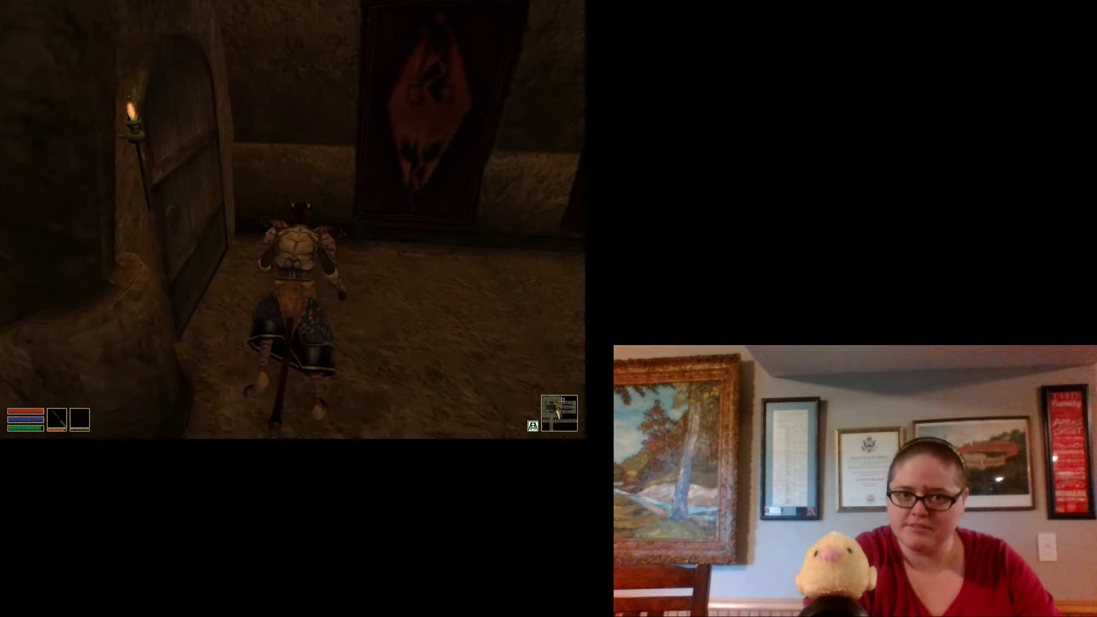
key(space)
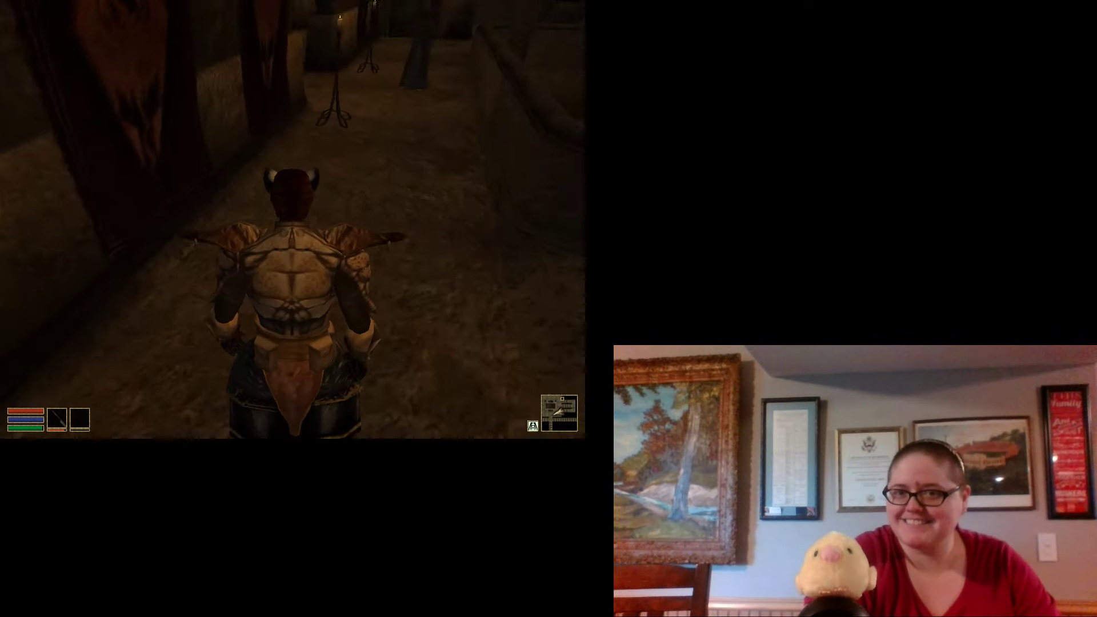
key(w)
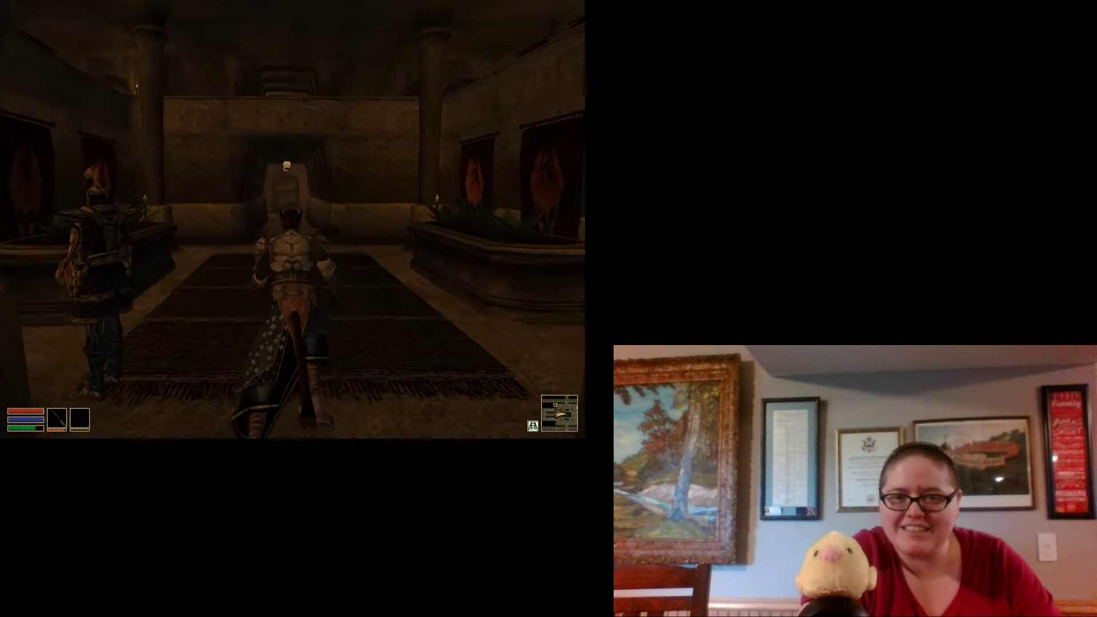
Run past the guard through the corridors and onto the balcony overlooking the hall
key(w)
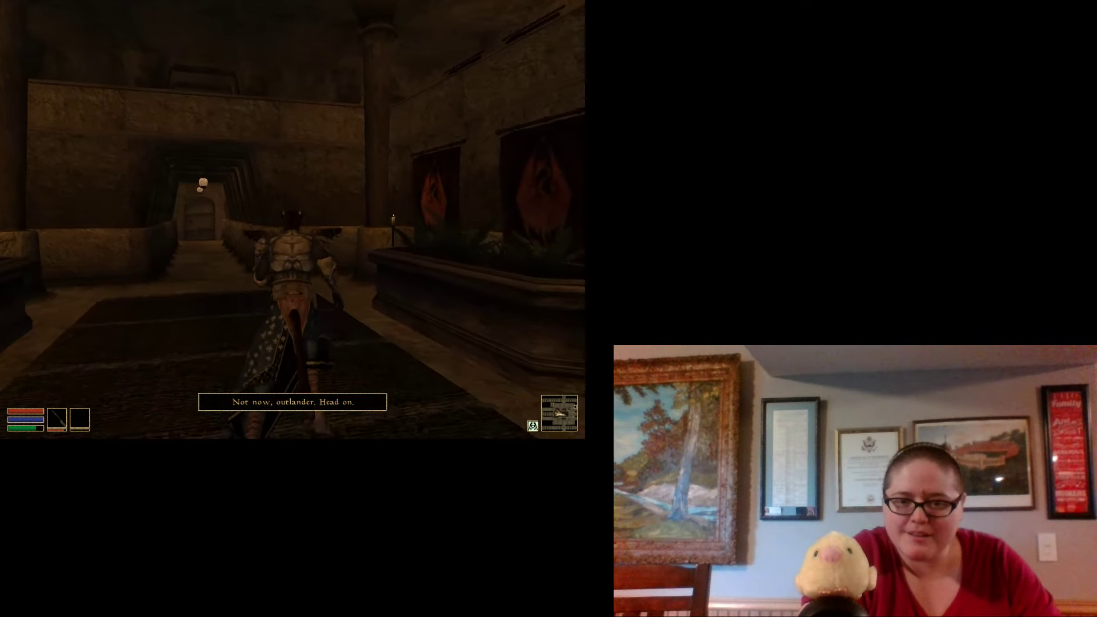
key(w)
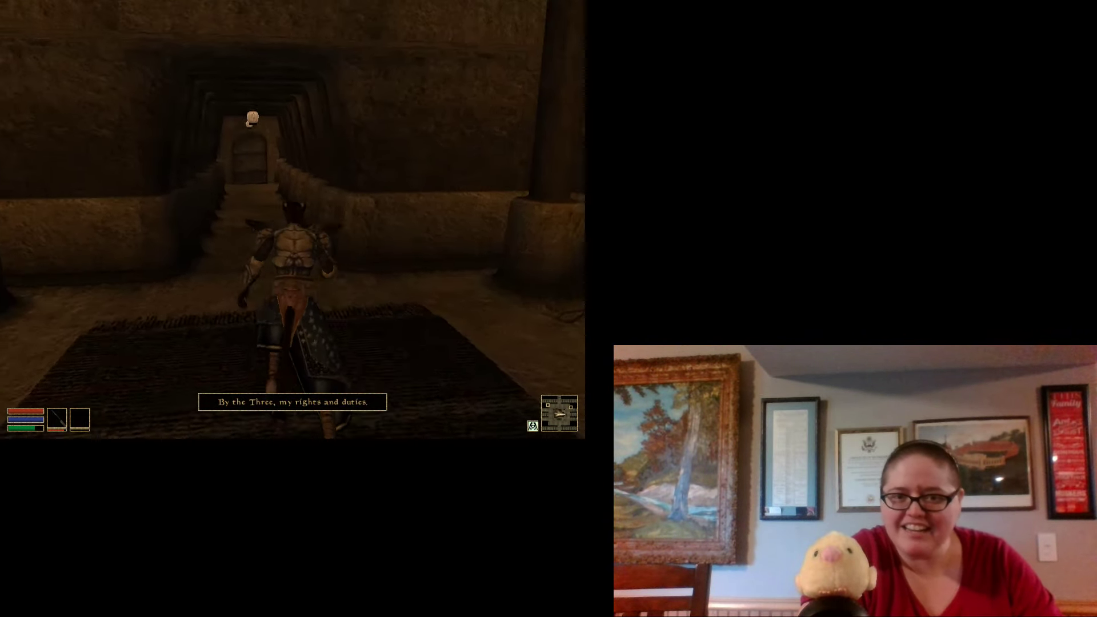
key(w)
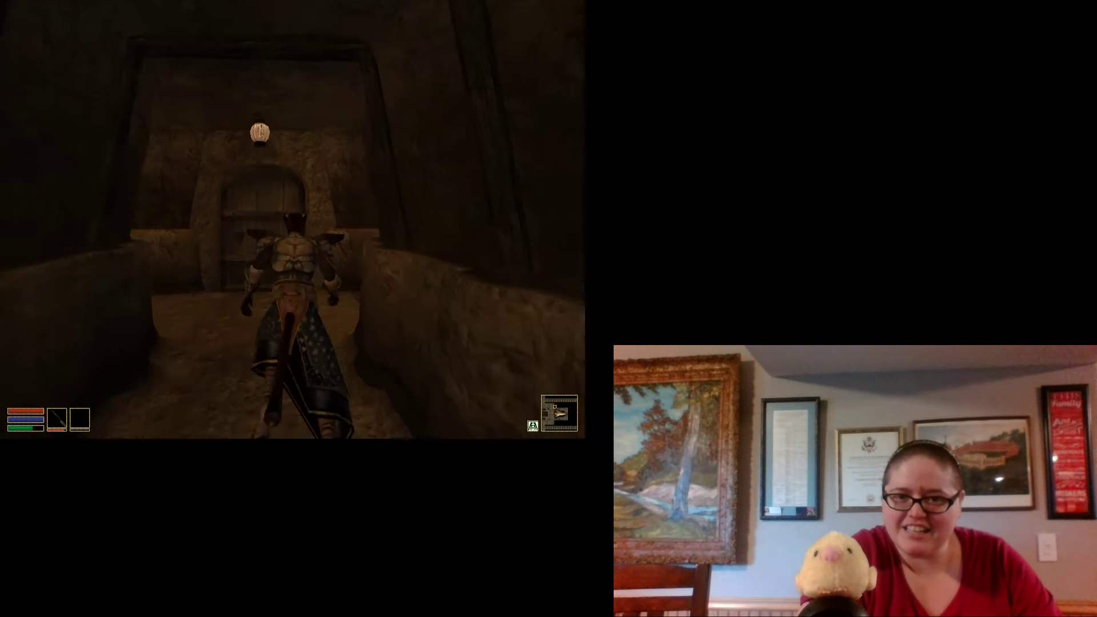
key(w)
key(w)
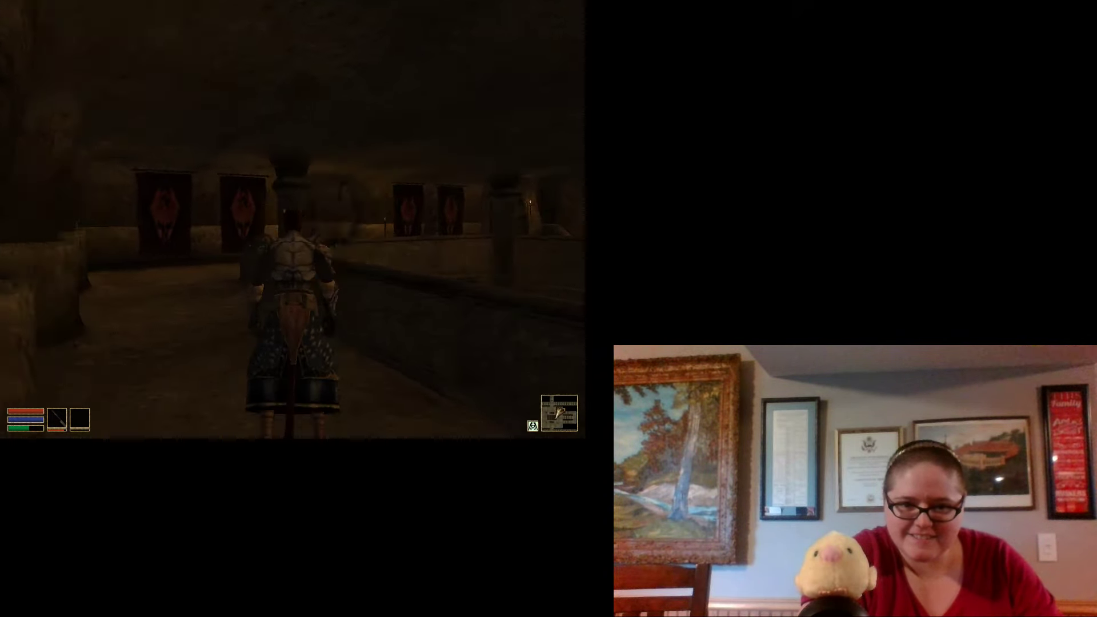
key(w)
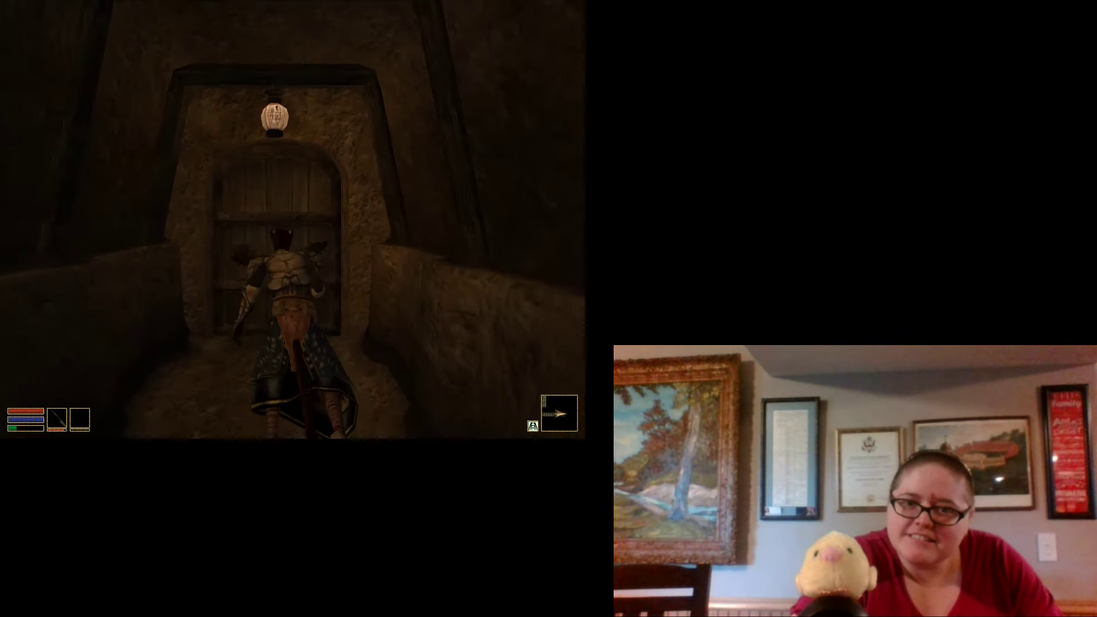
Go outside, follow the walkway along the wall, and enter the Lower Waistworks door
key(space)
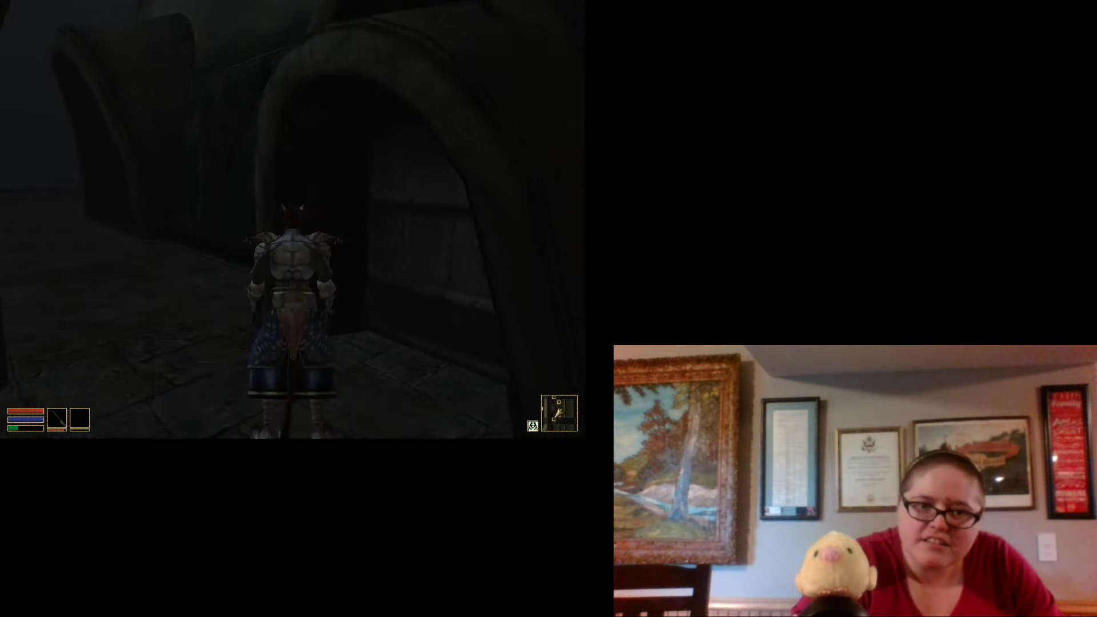
key(w)
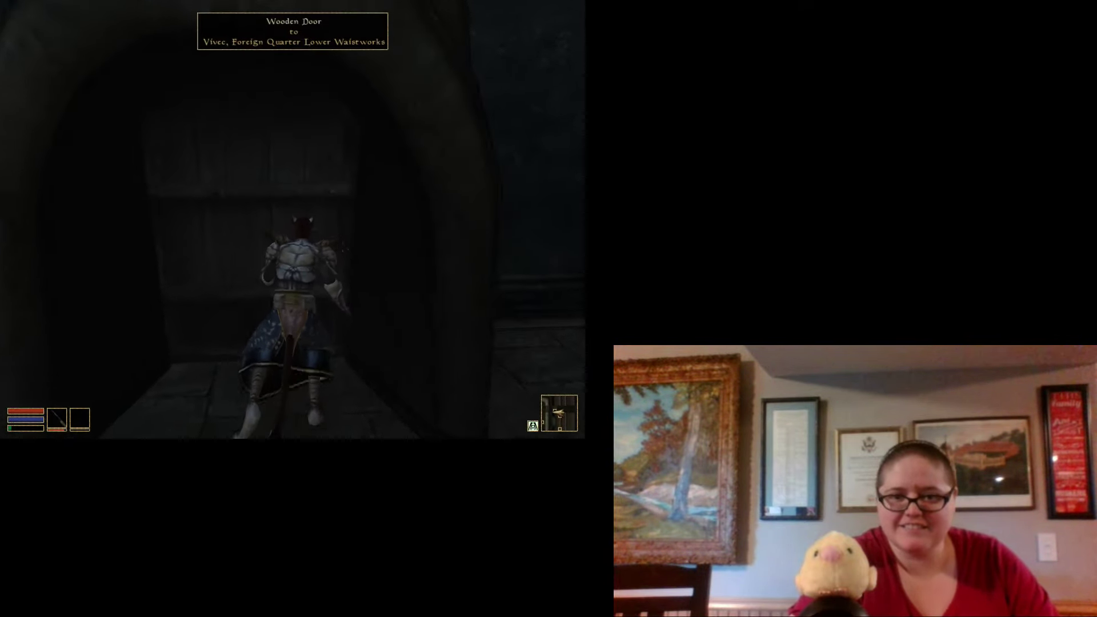
key(space)
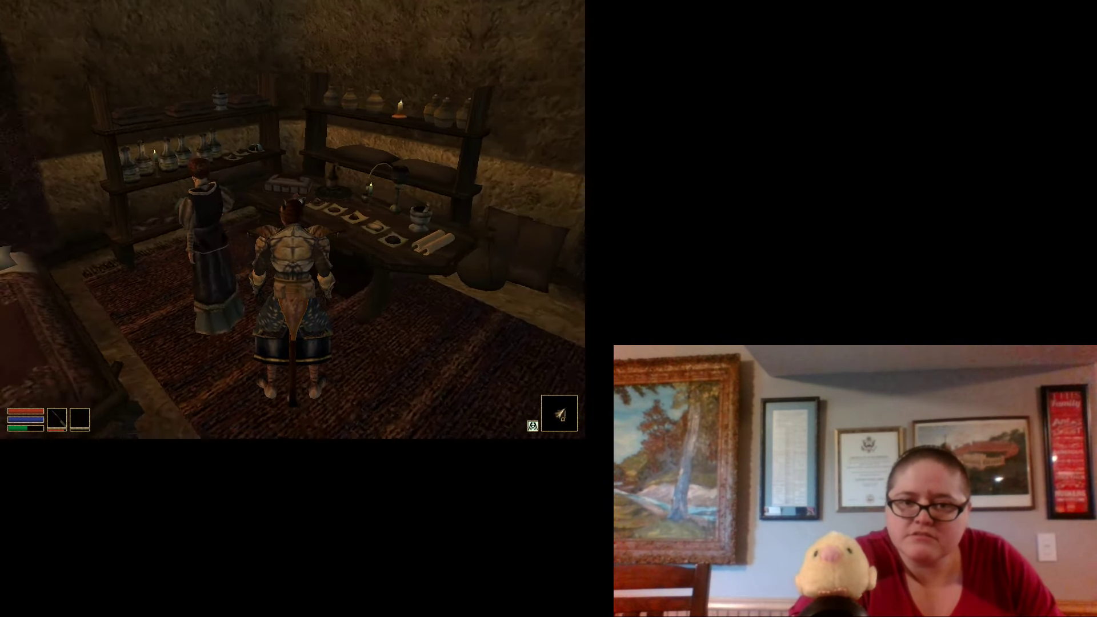
Ask Aurane Frernis about alchemical formulas and say goodbye after she refuses
key(space)
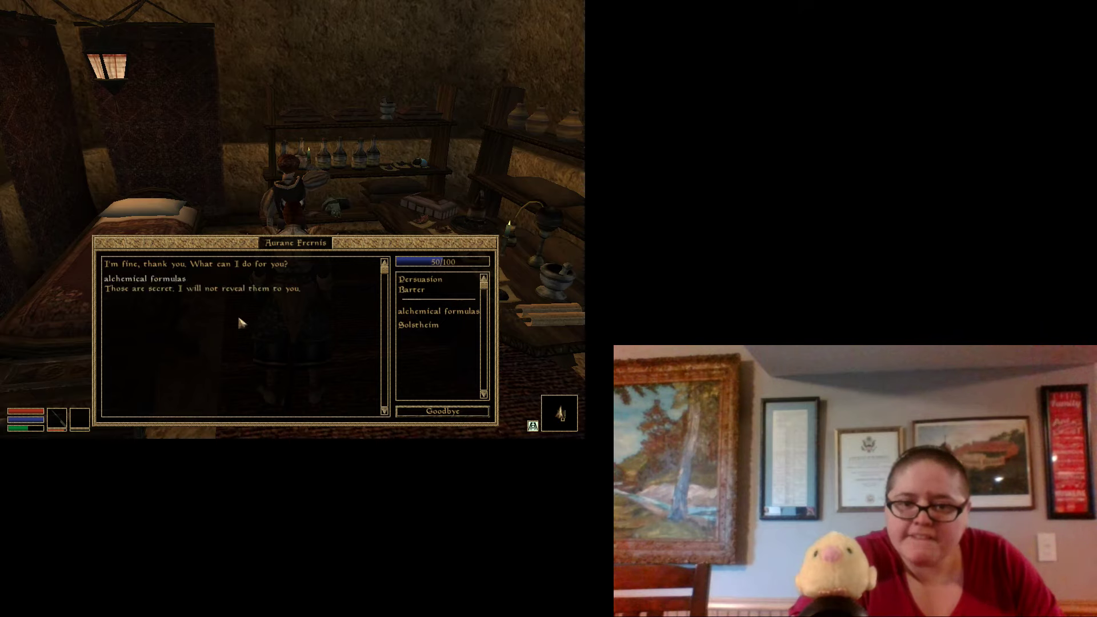
click(434, 411)
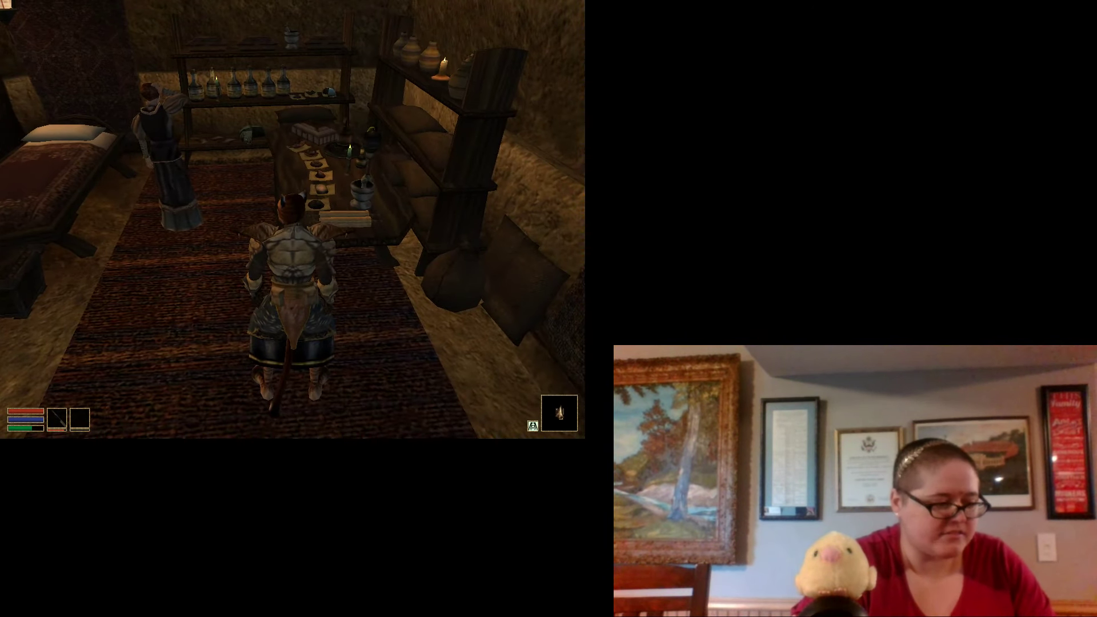
Create a new named save game from the main menu
key(Escape)
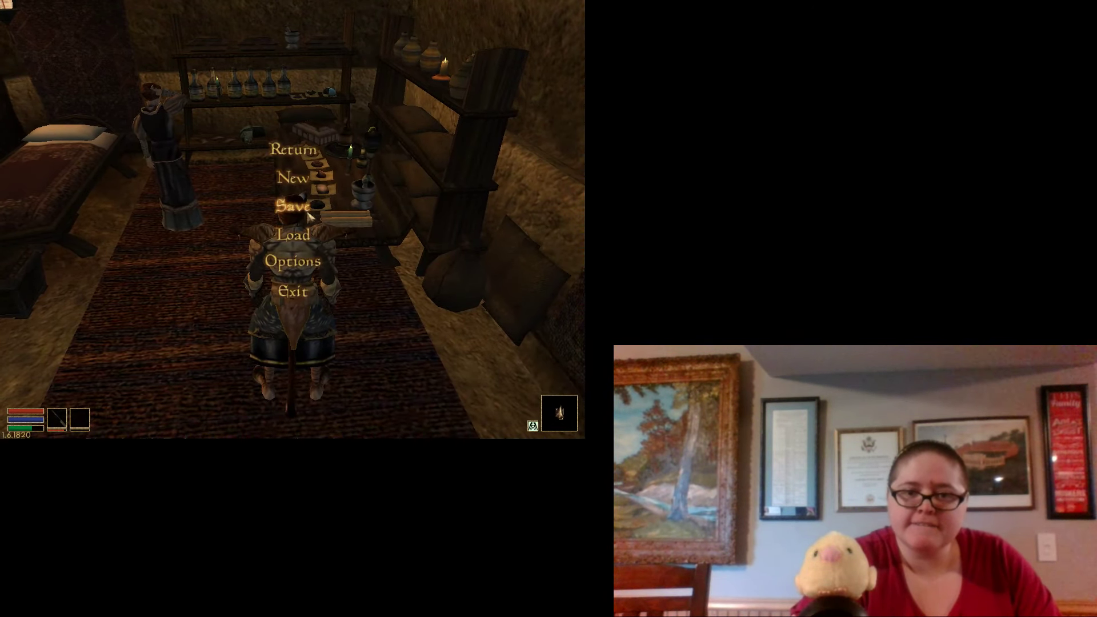
click(305, 204)
click(271, 136)
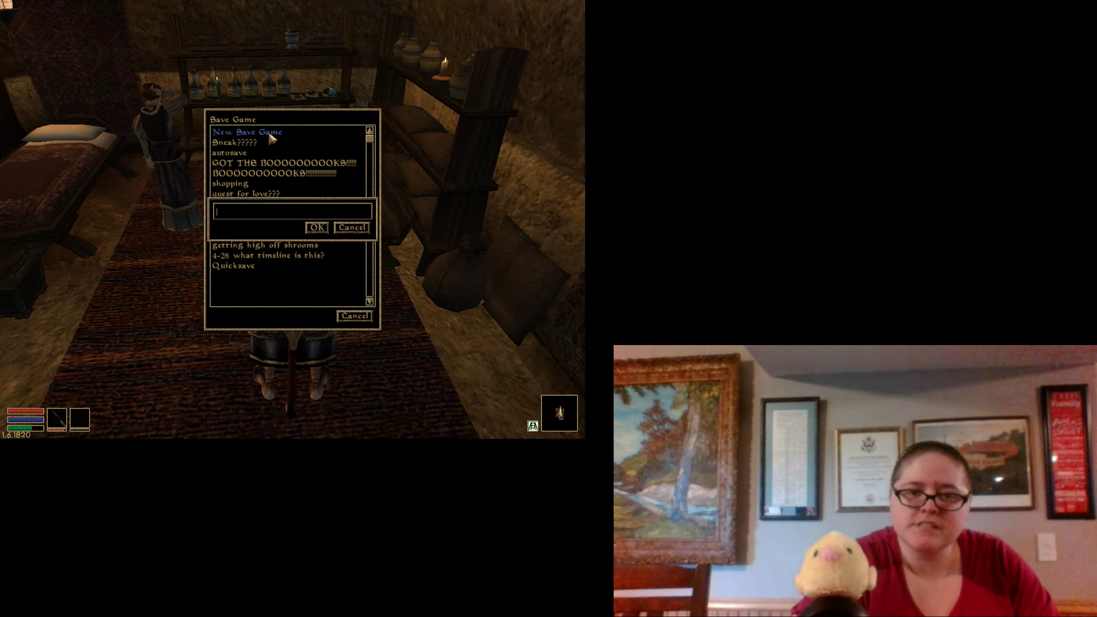
text(ormula)
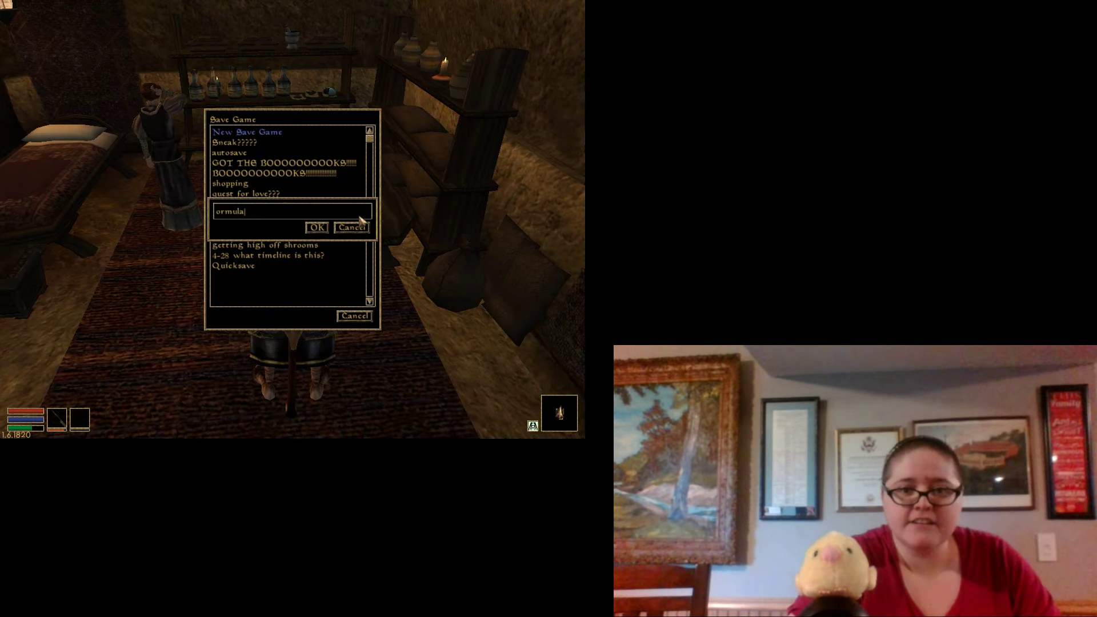
click(319, 231)
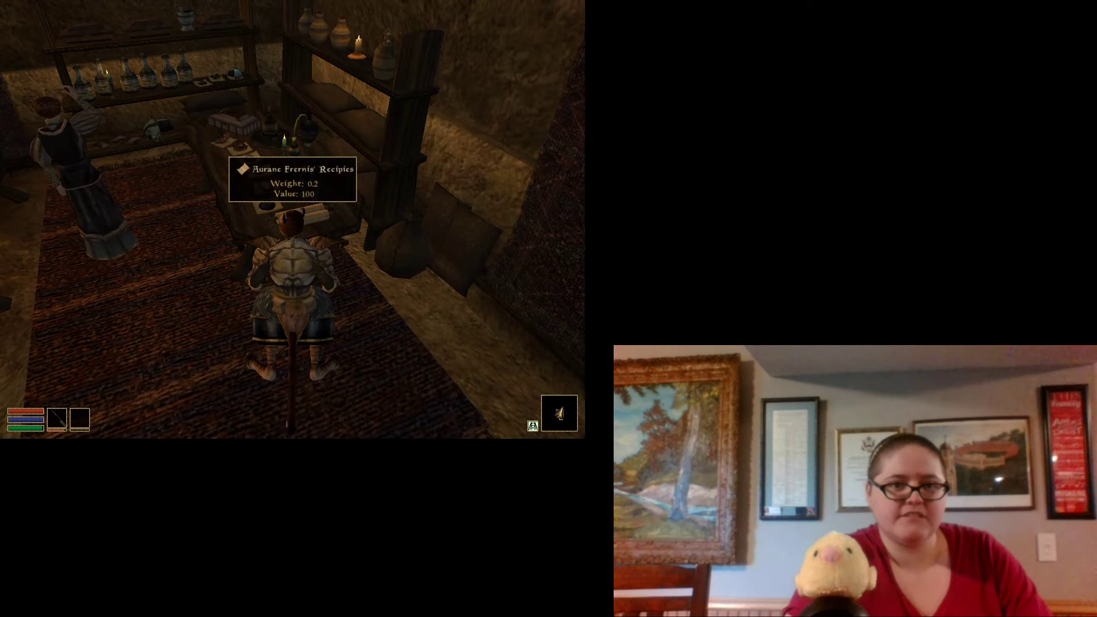
Read Aurane Frernis' recipes book on the table, then close it
key(space)
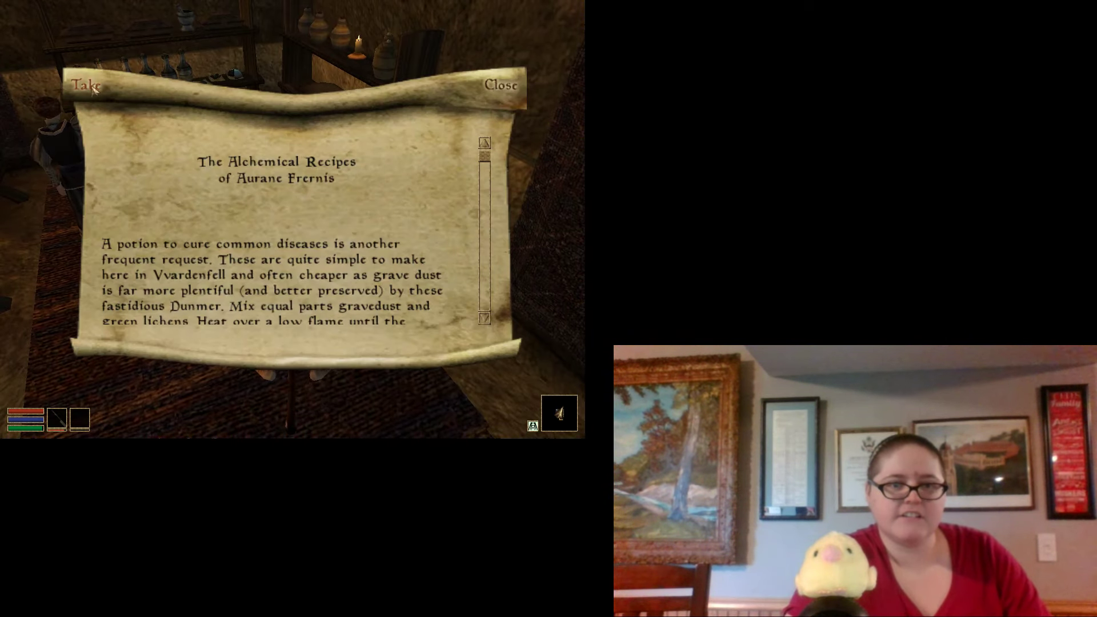
click(86, 85)
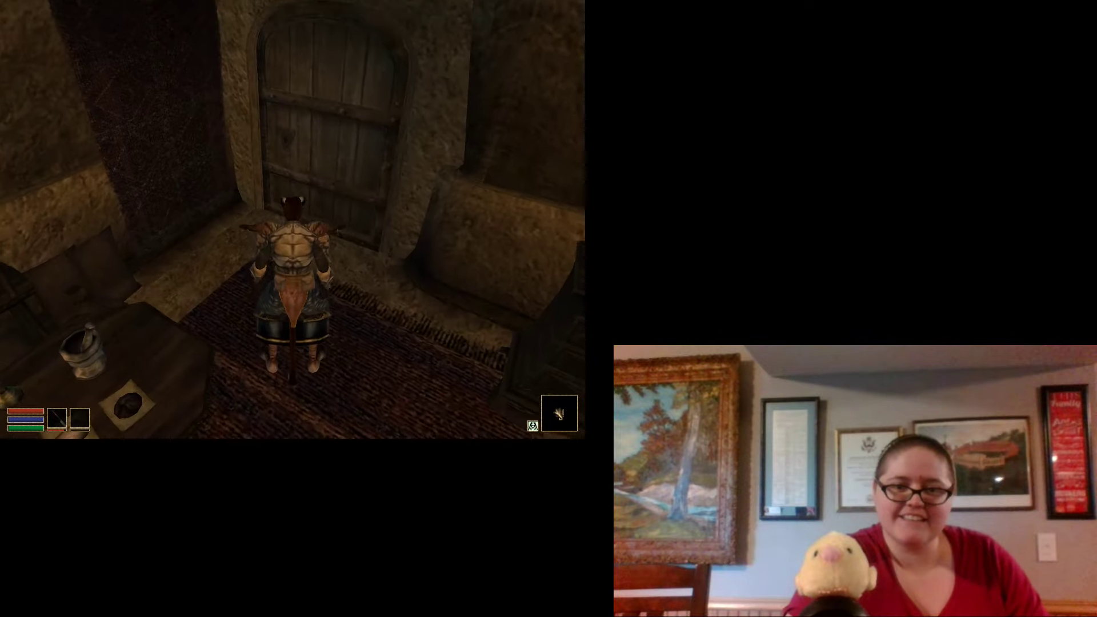
Leave the apothecary and run past residents through the pillared hall into the red-bannered room
key(space)
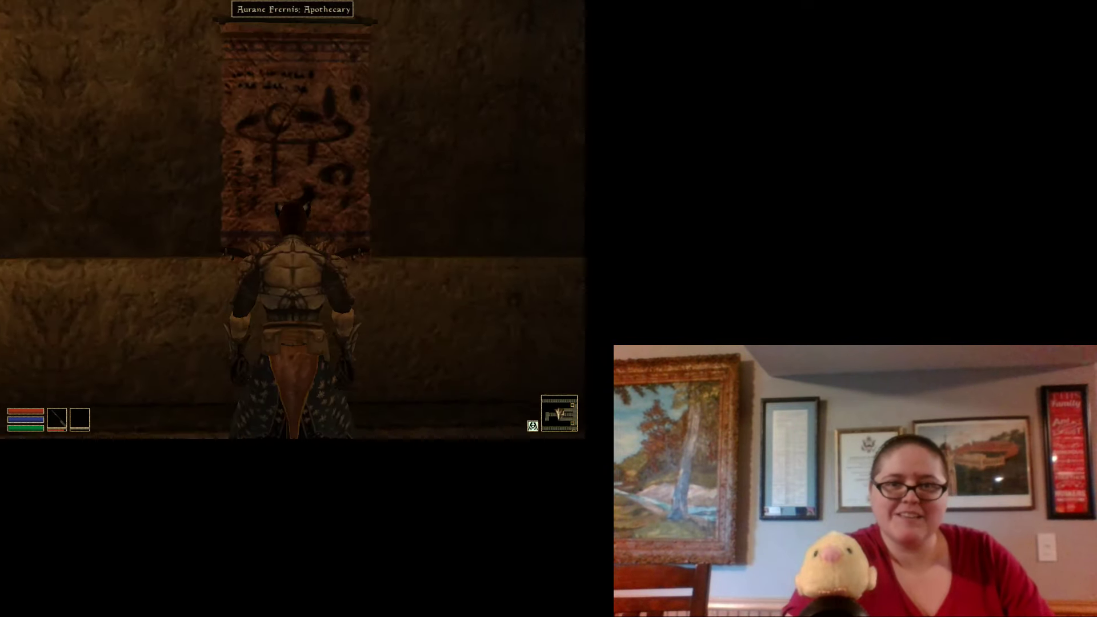
key(w)
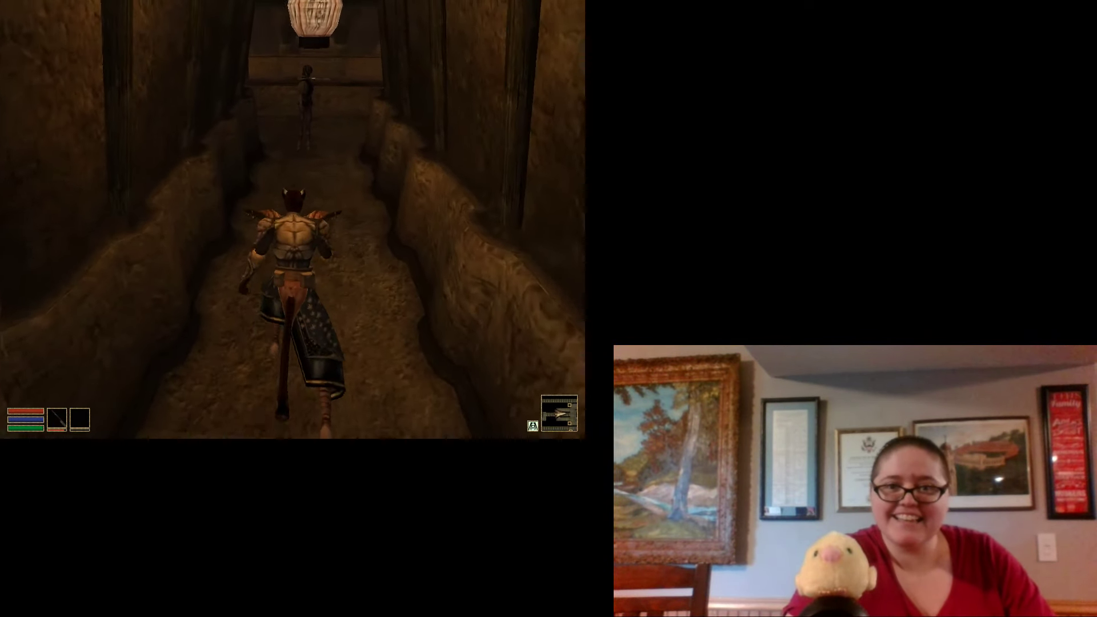
key(w)
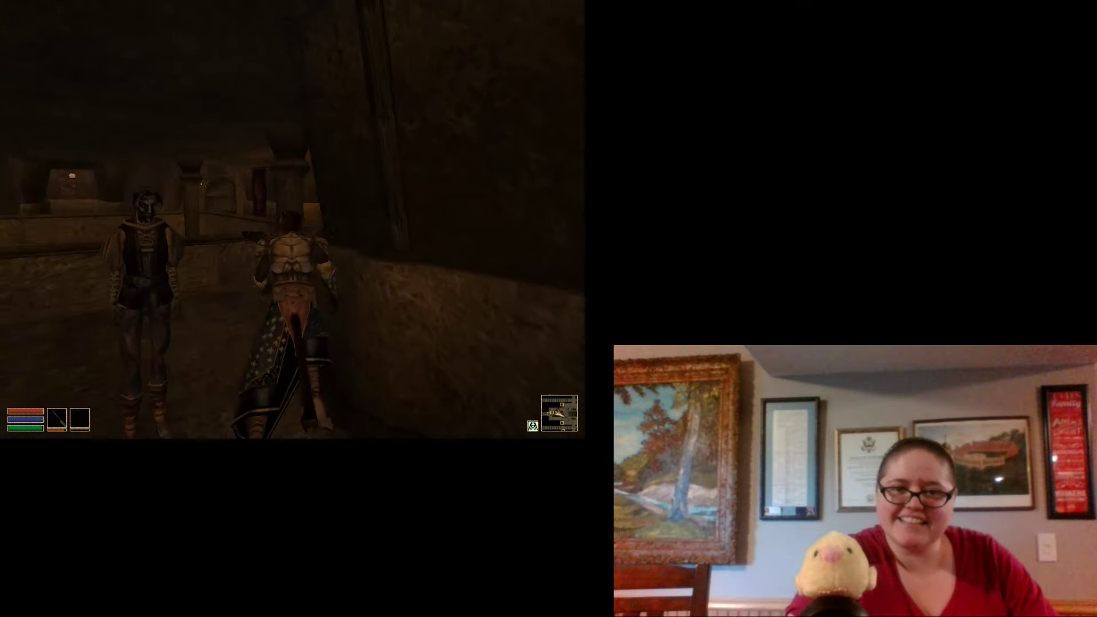
key(w)
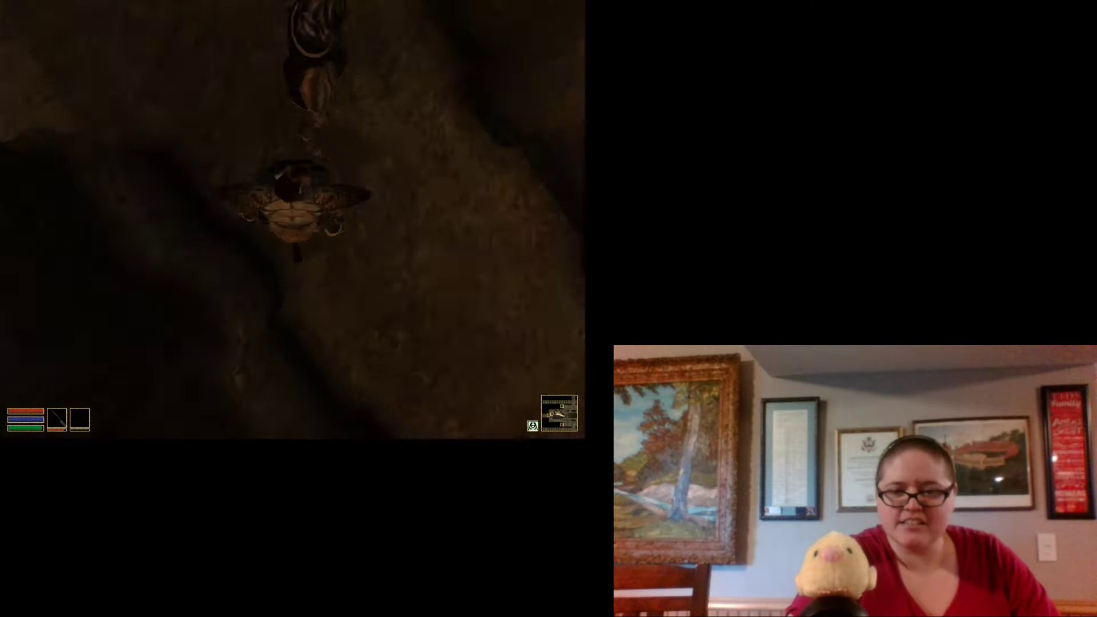
key(w)
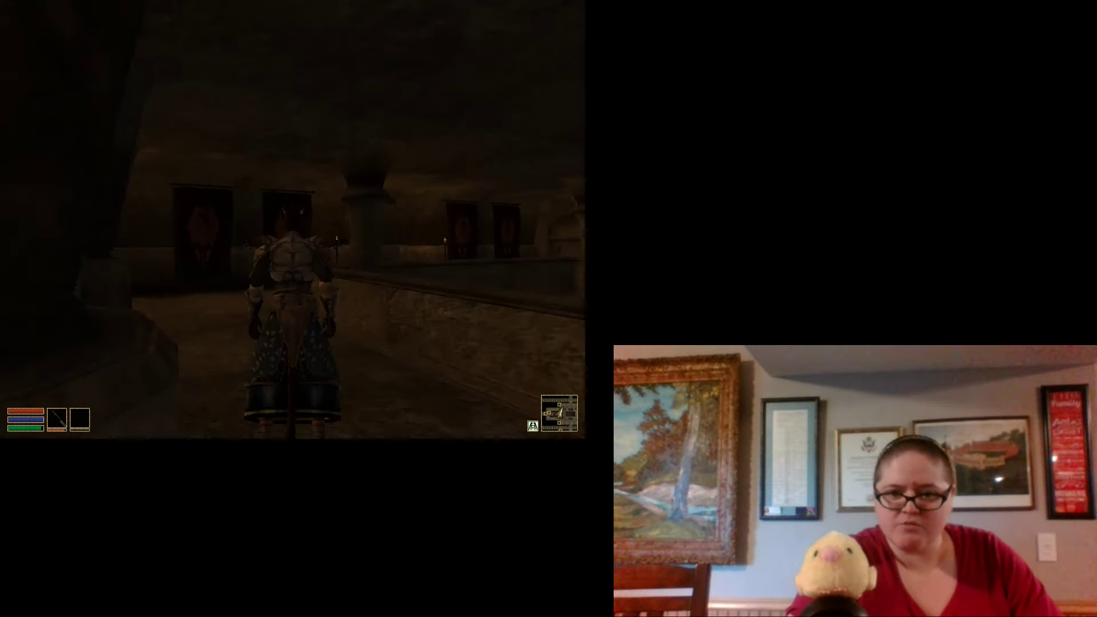
key(w)
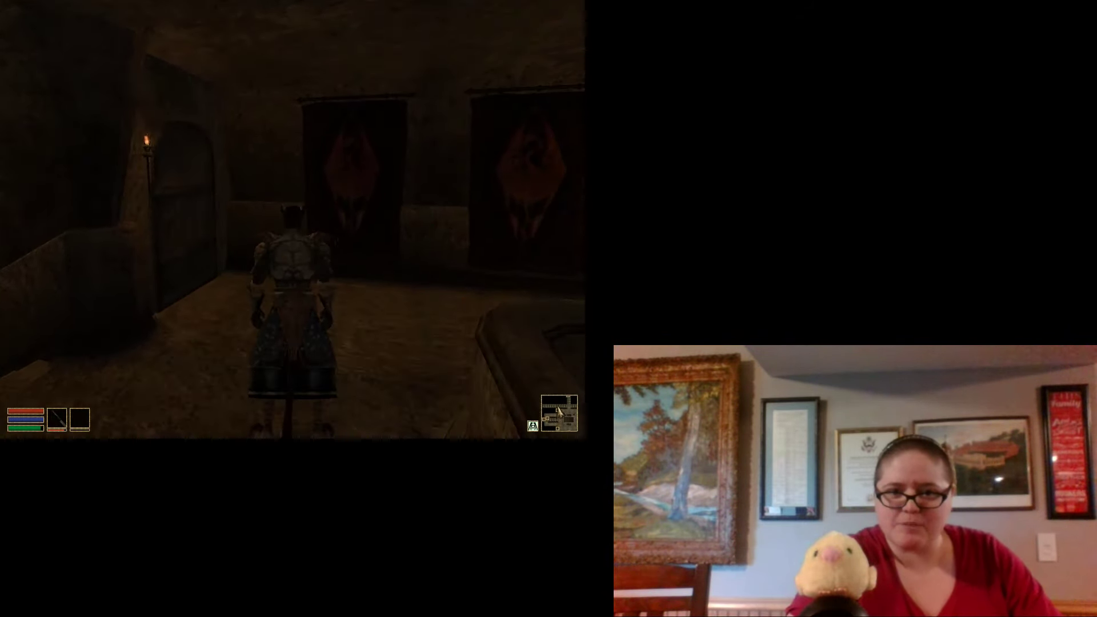
key(s)
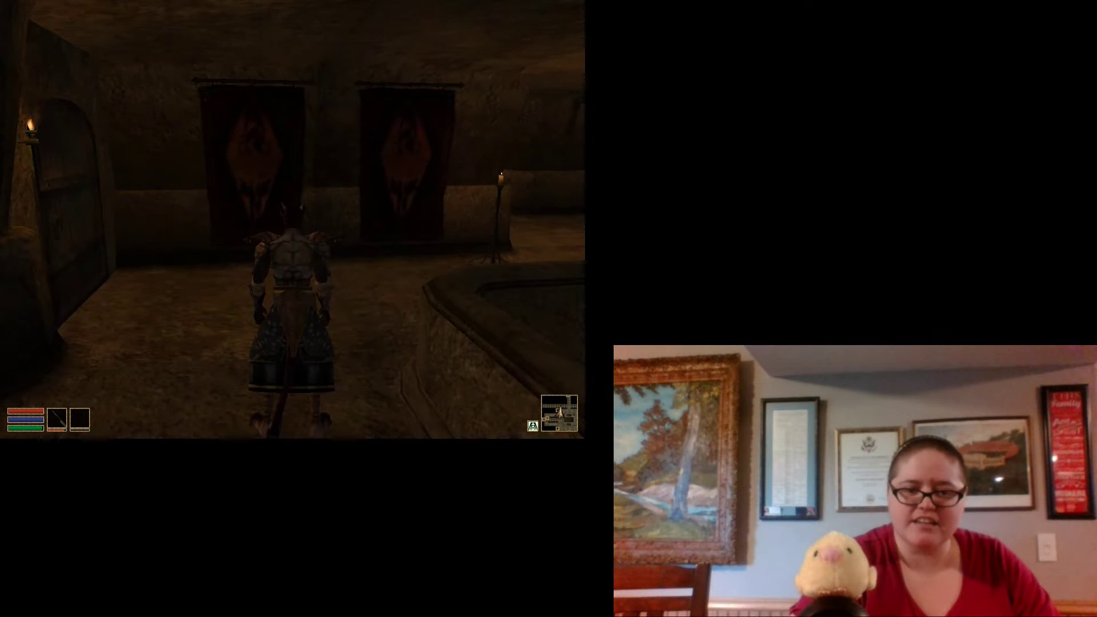
right_click(272, 211)
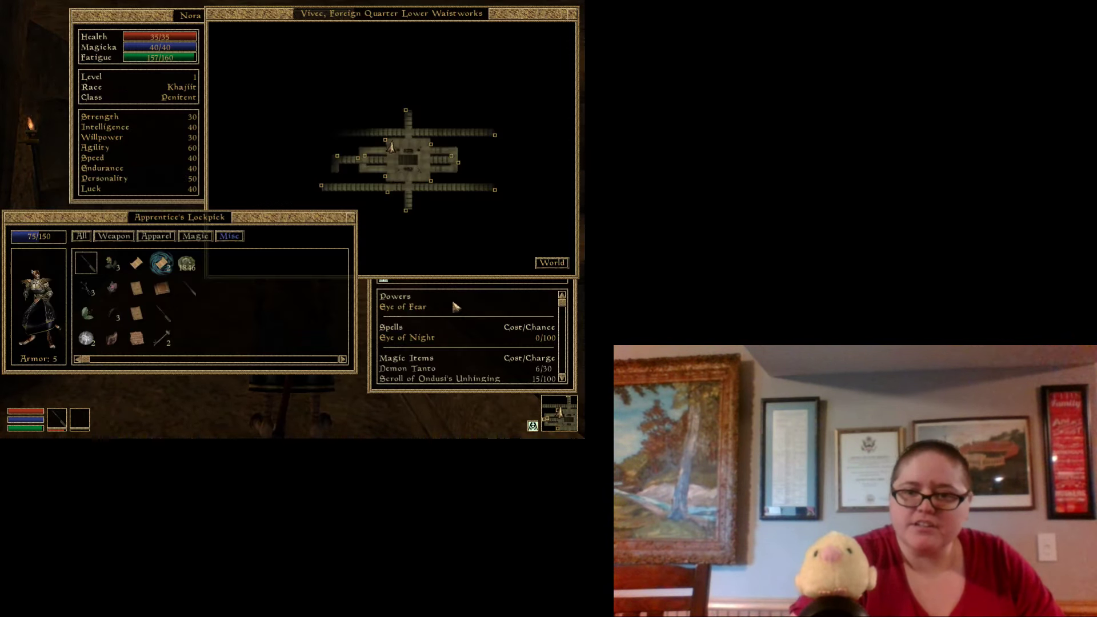
right_click(265, 389)
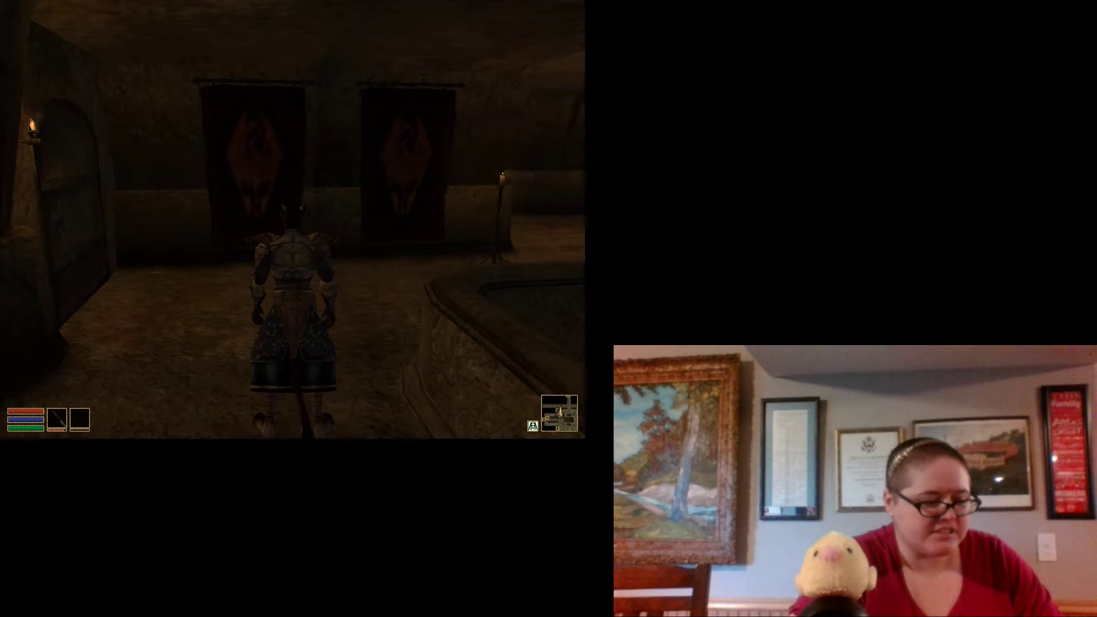
key(j)
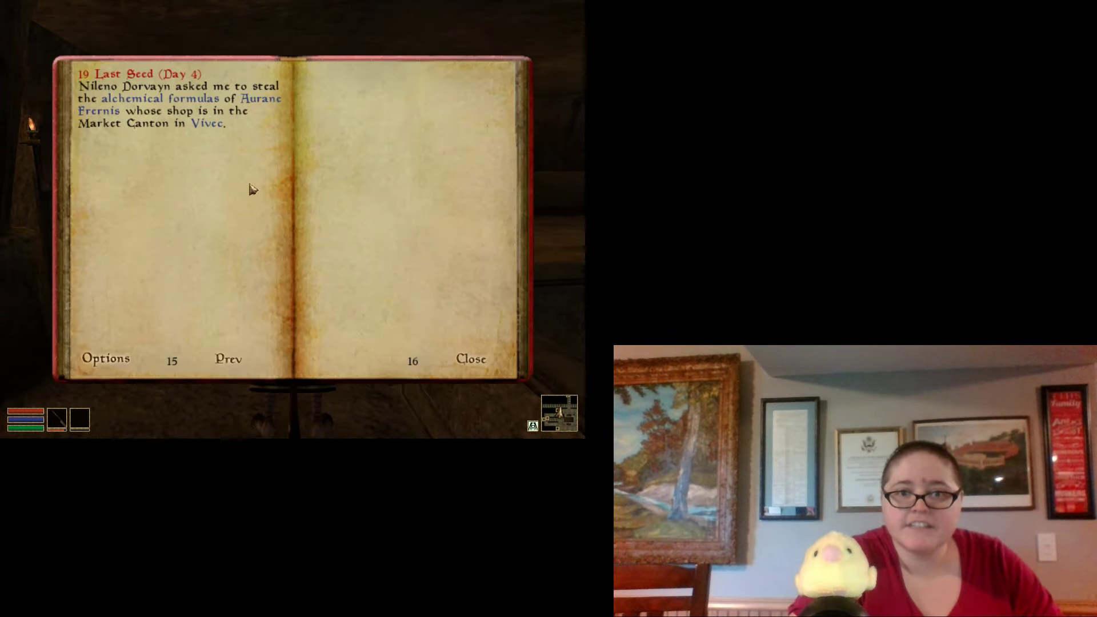
click(223, 365)
click(481, 364)
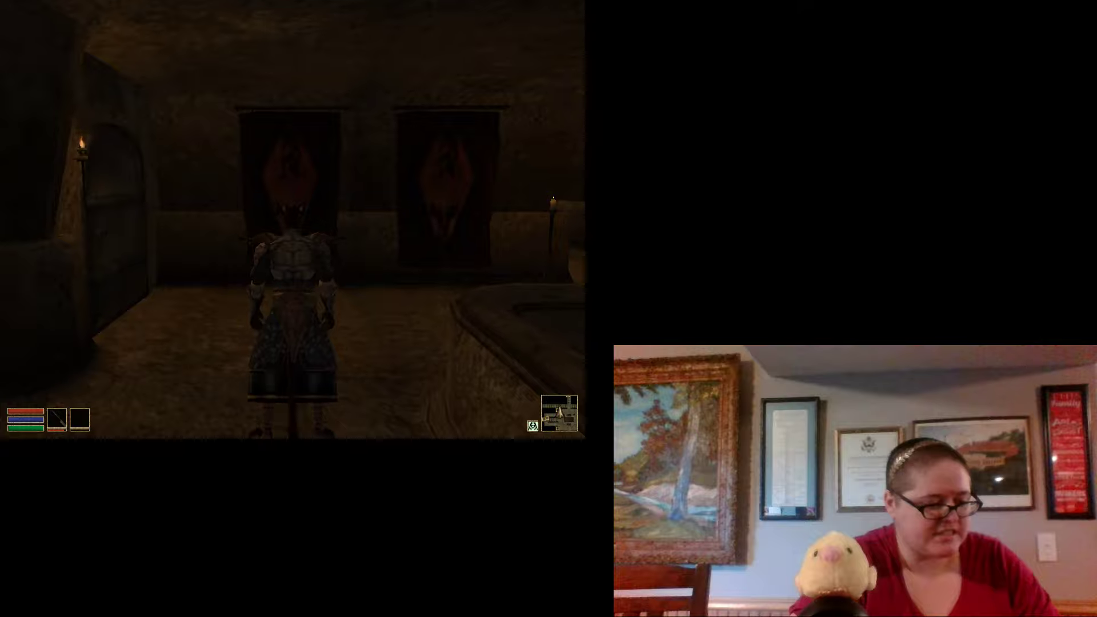
Run through the pillared passage and tunnel toward the red-bannered corridor
key(w)
key(w)
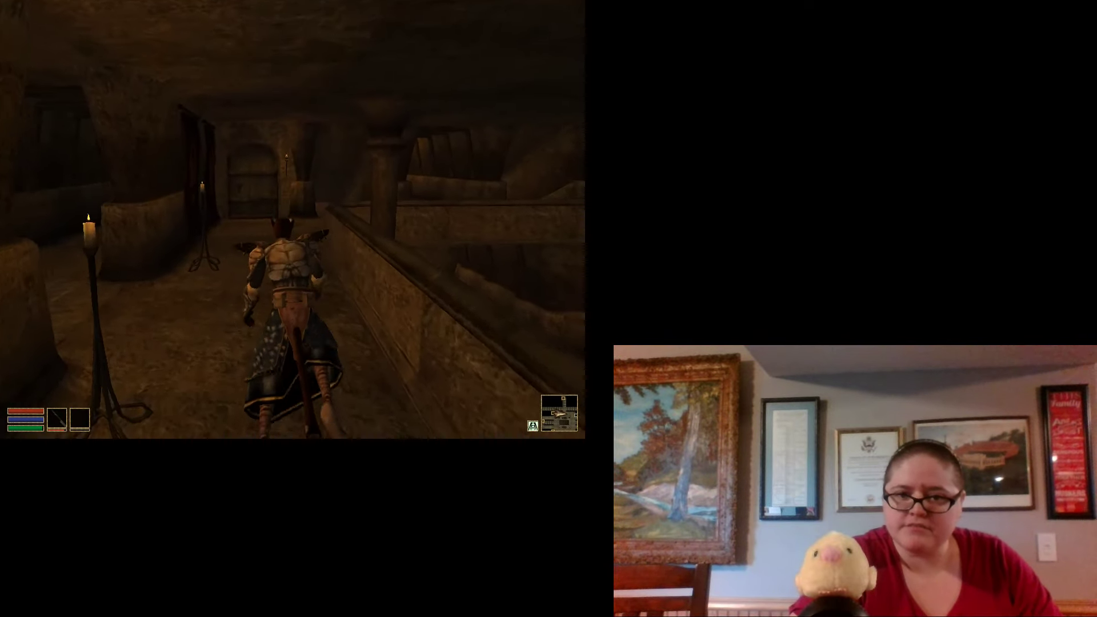
key(w)
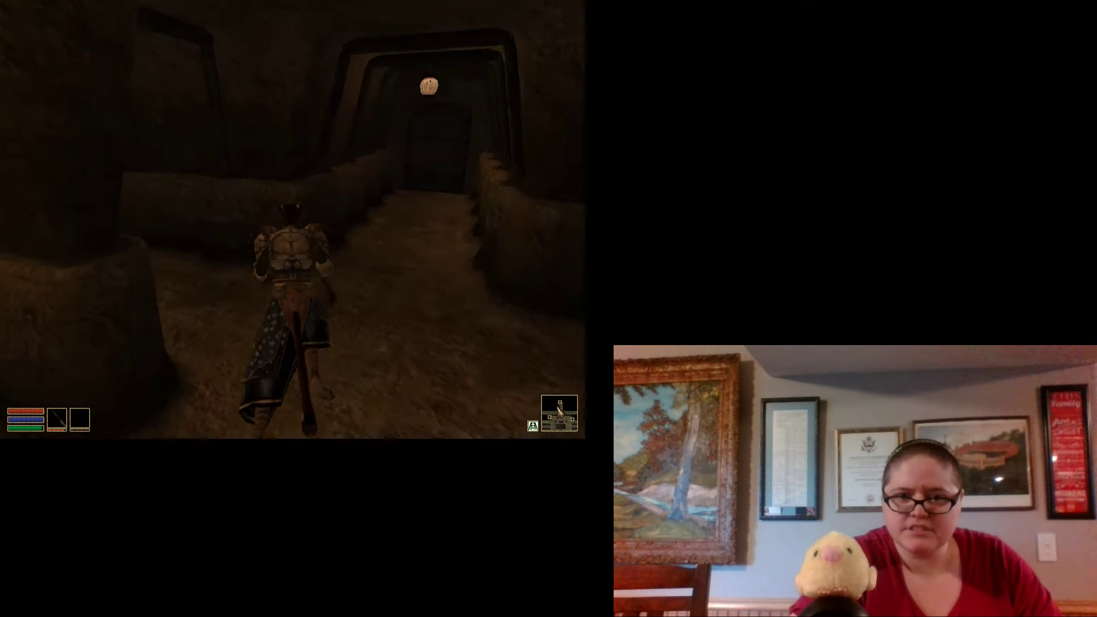
key(w)
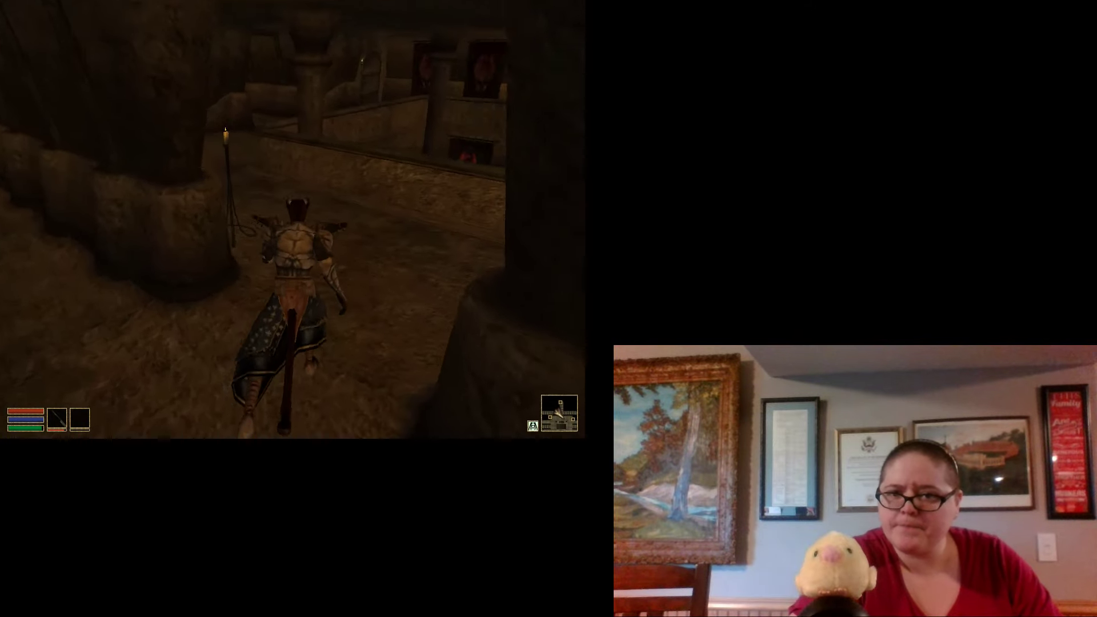
key(w)
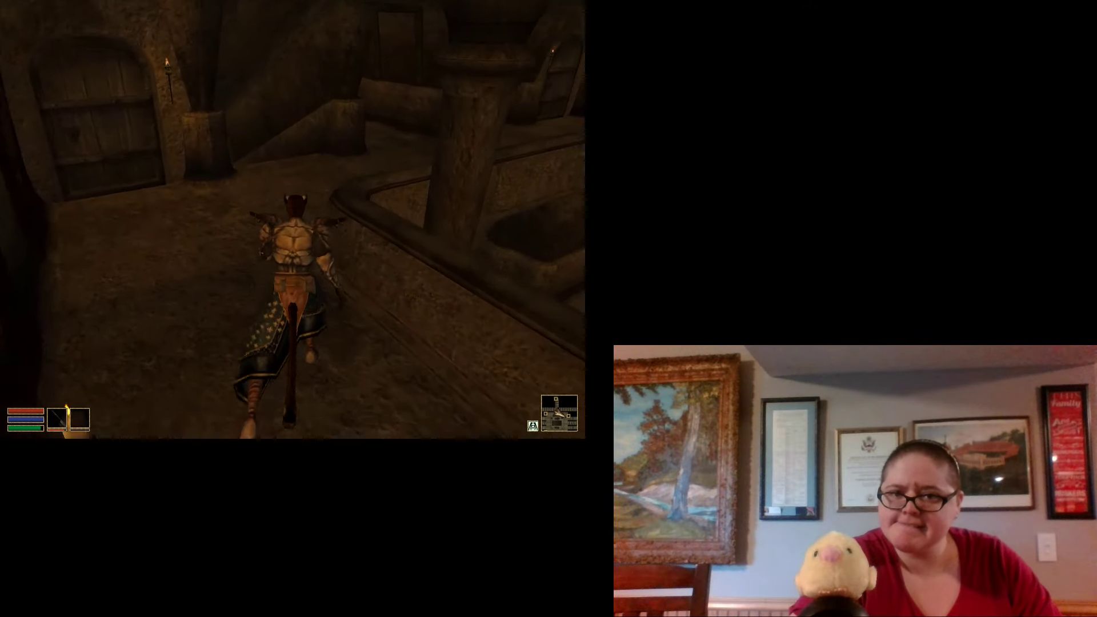
key(w)
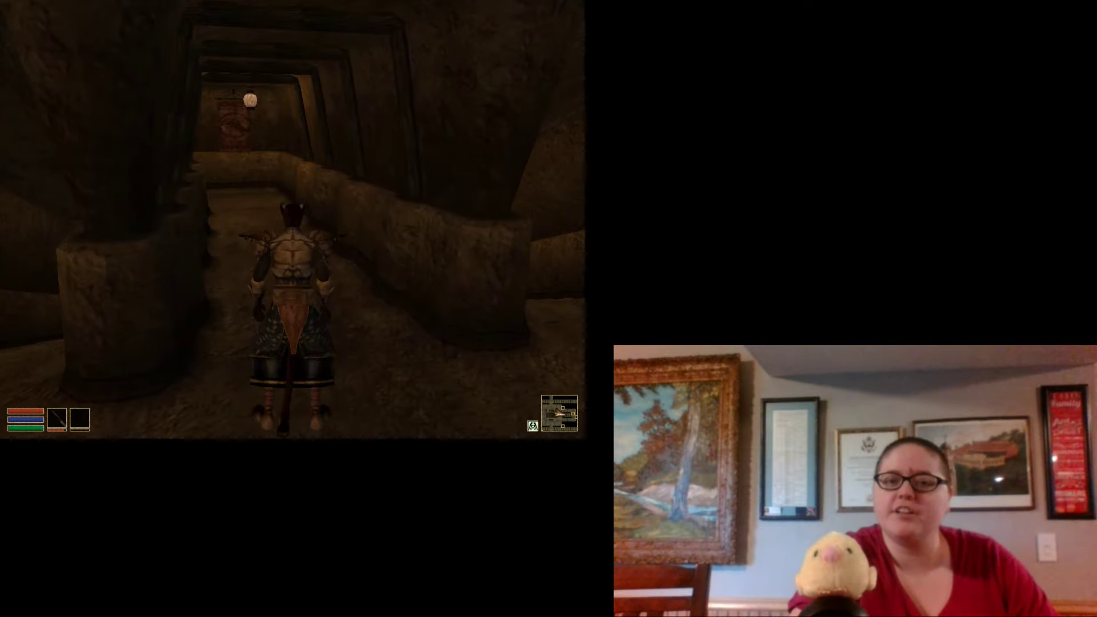
Cross the banner hall and pass the NPC down the tunnel to the Foreign Quarter door
key(w)
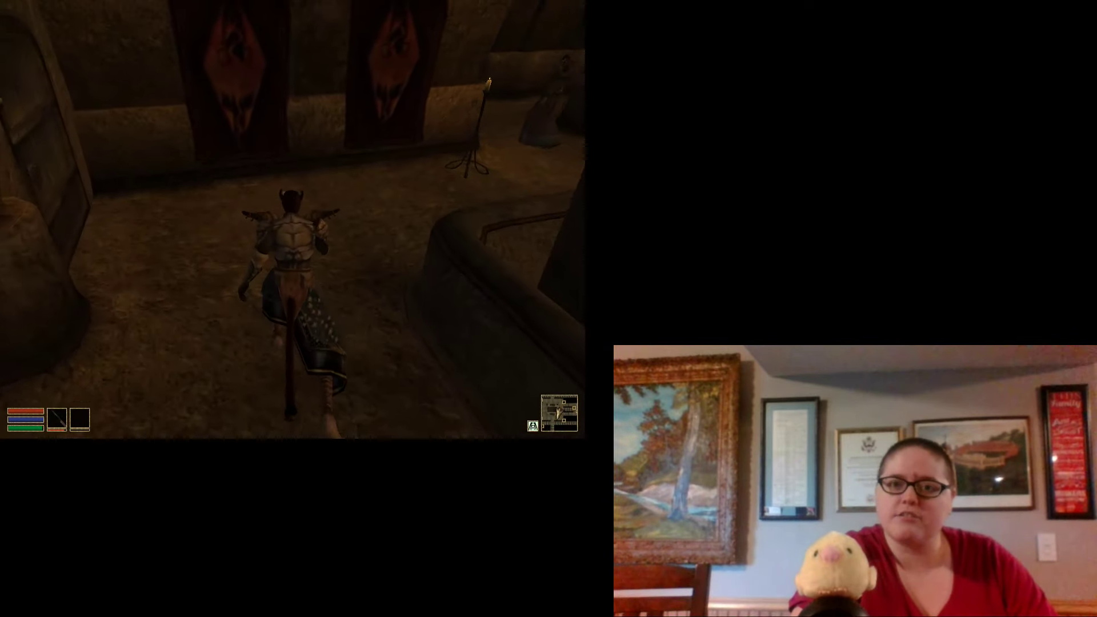
key(w)
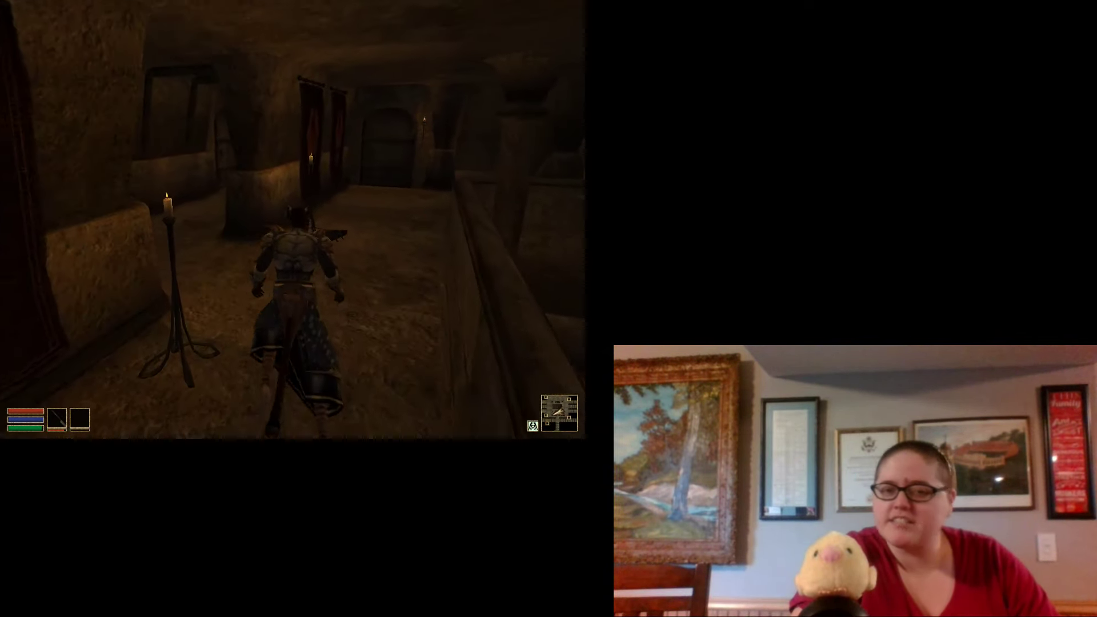
key(w)
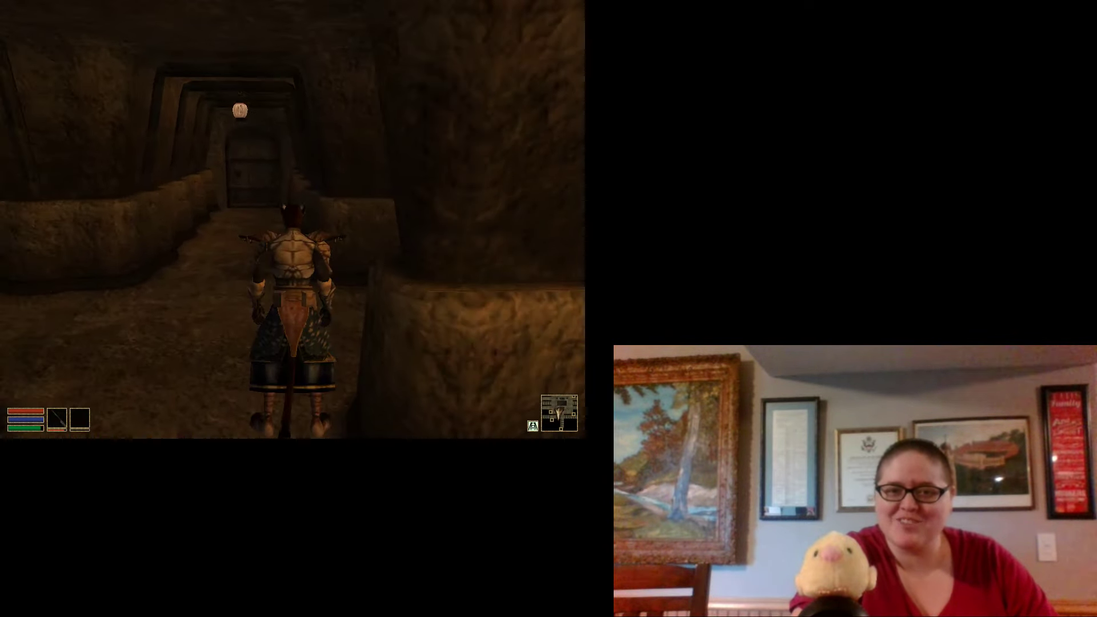
key(w)
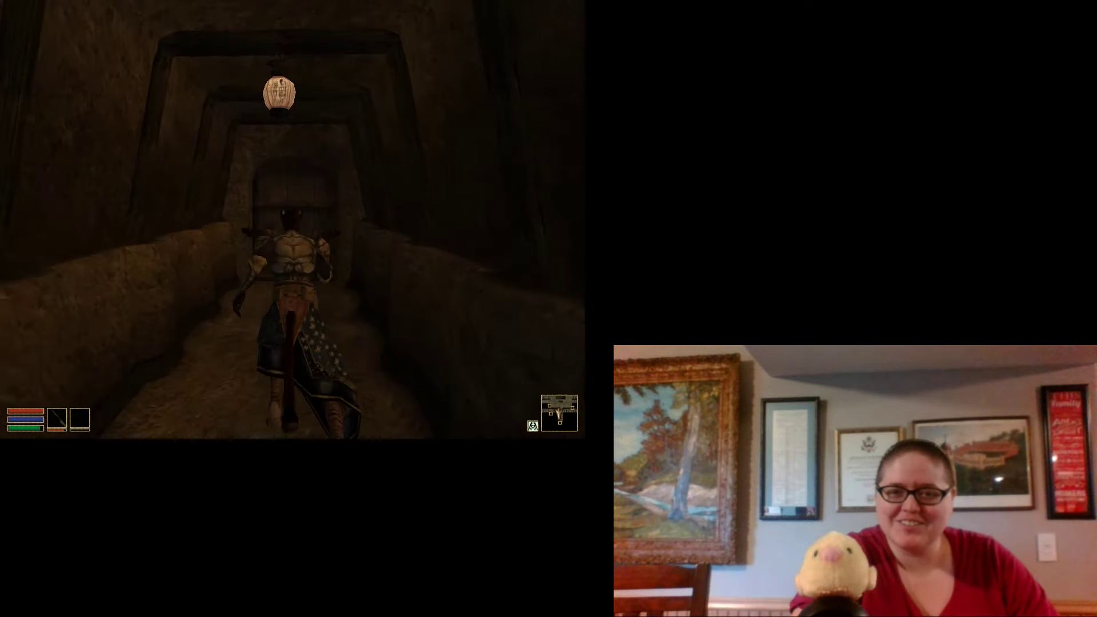
key(w)
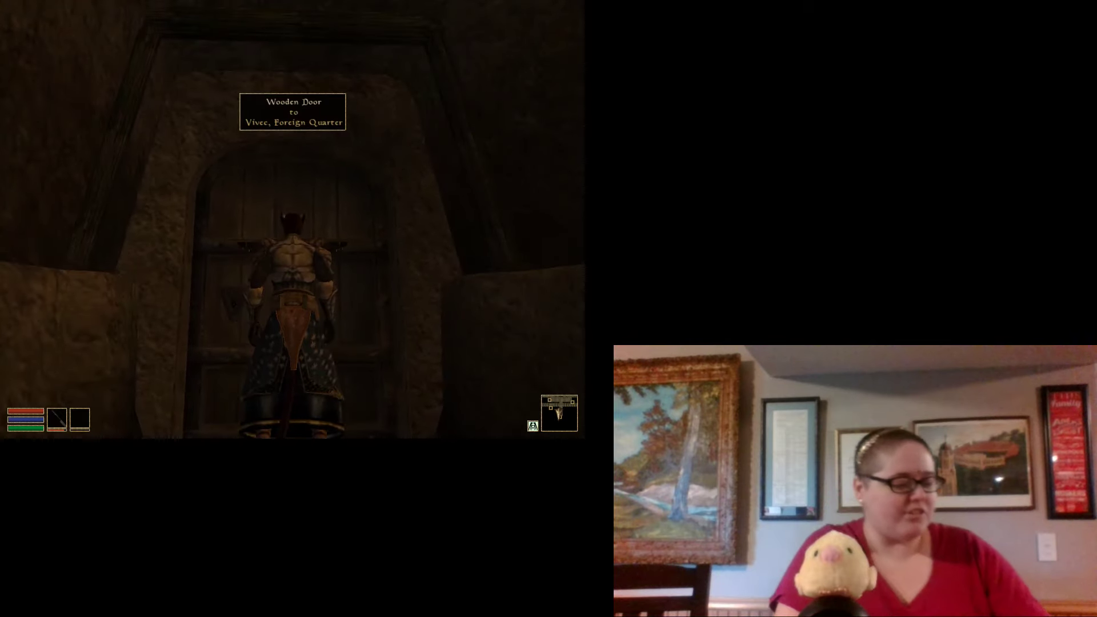
key(j)
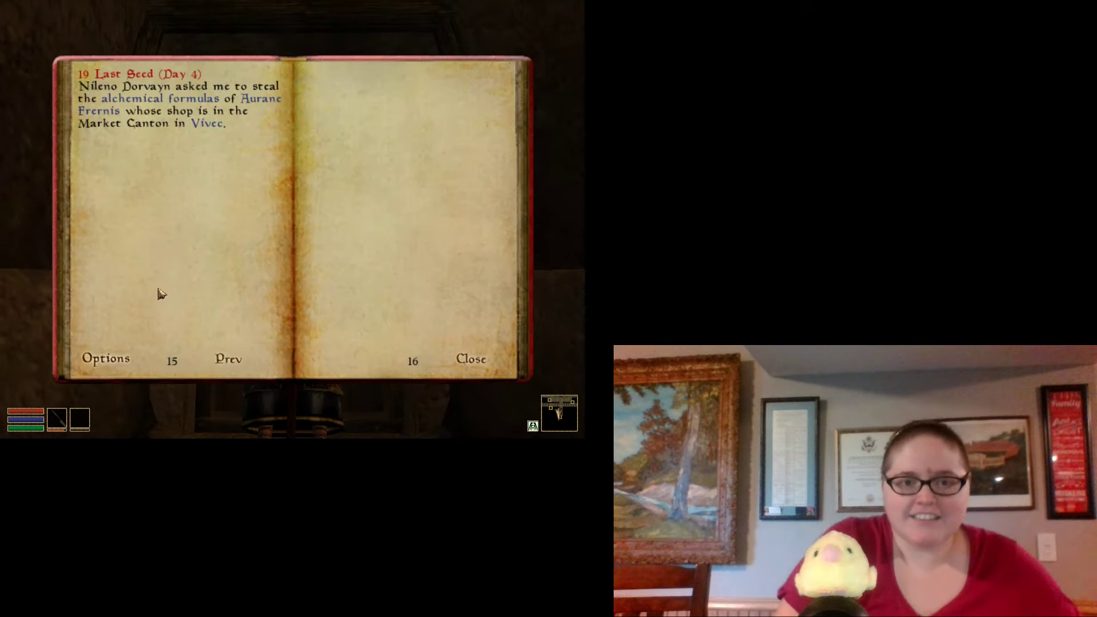
click(100, 360)
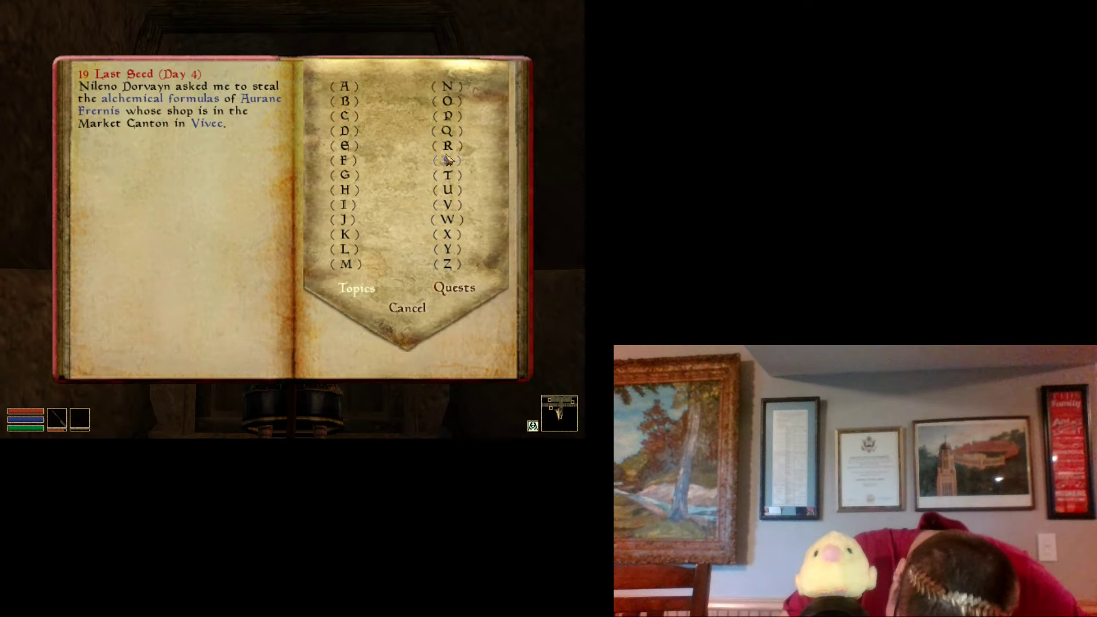
click(404, 308)
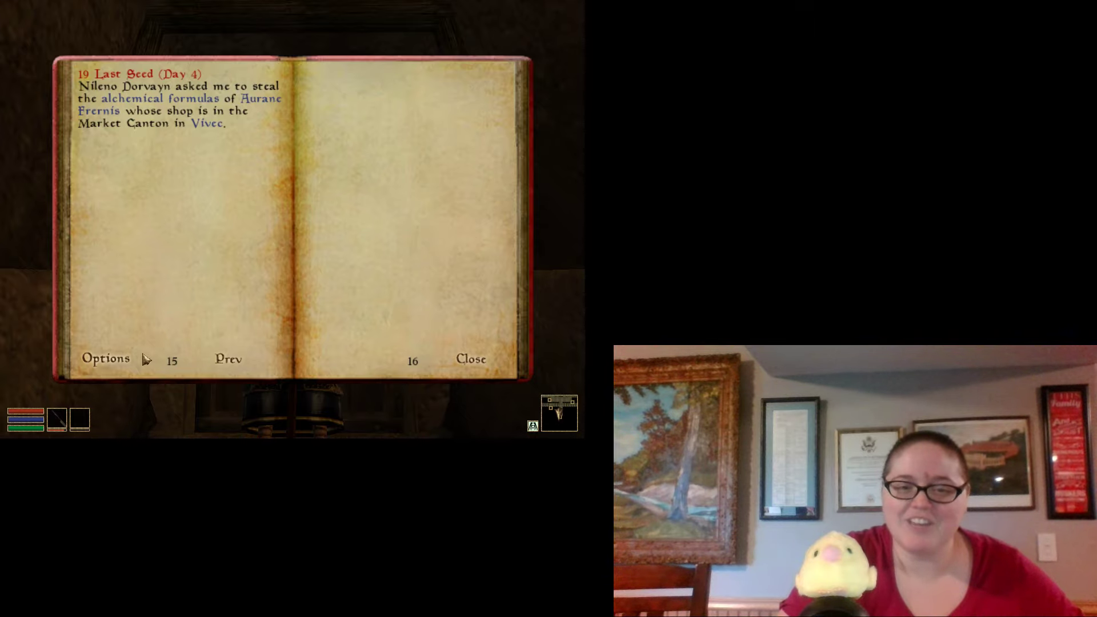
click(471, 360)
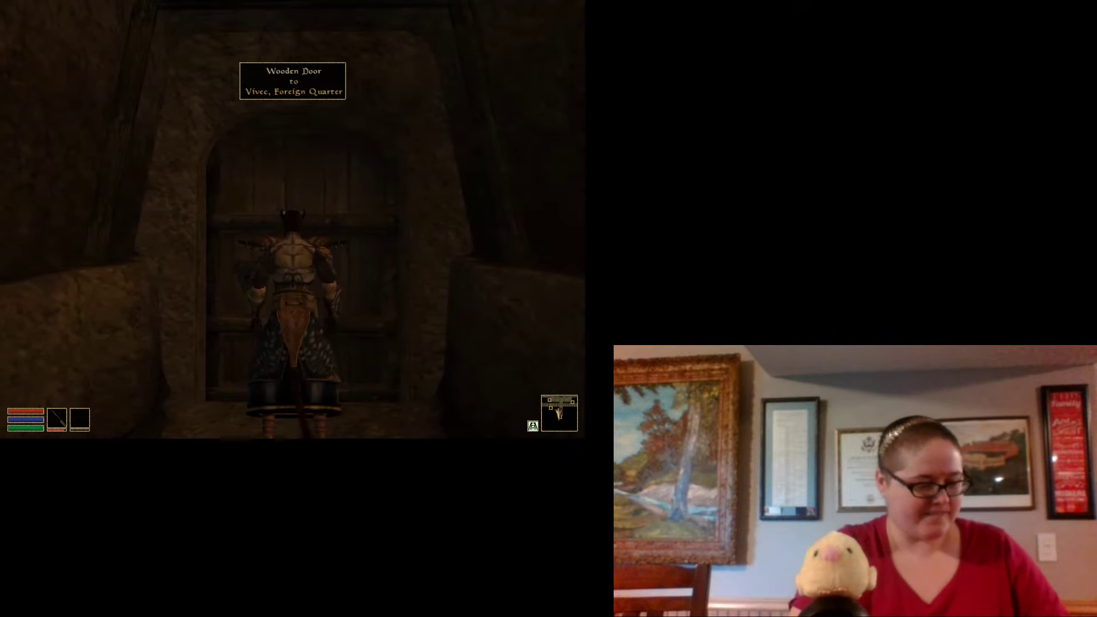
Run through the candlelit room and go through the Upper Waistworks door
key(w)
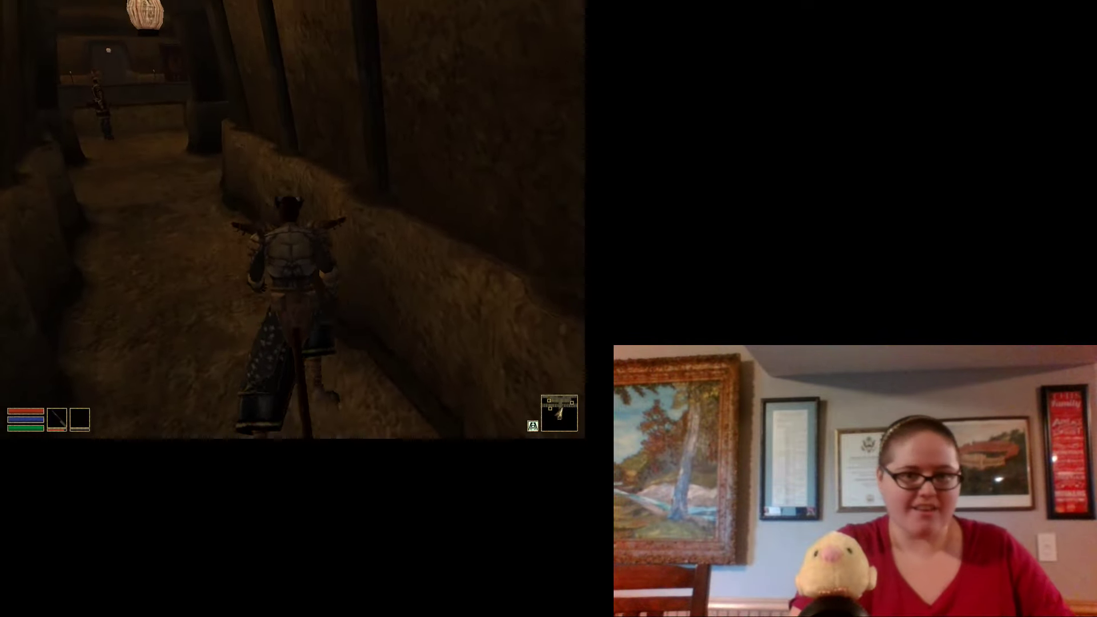
key(w)
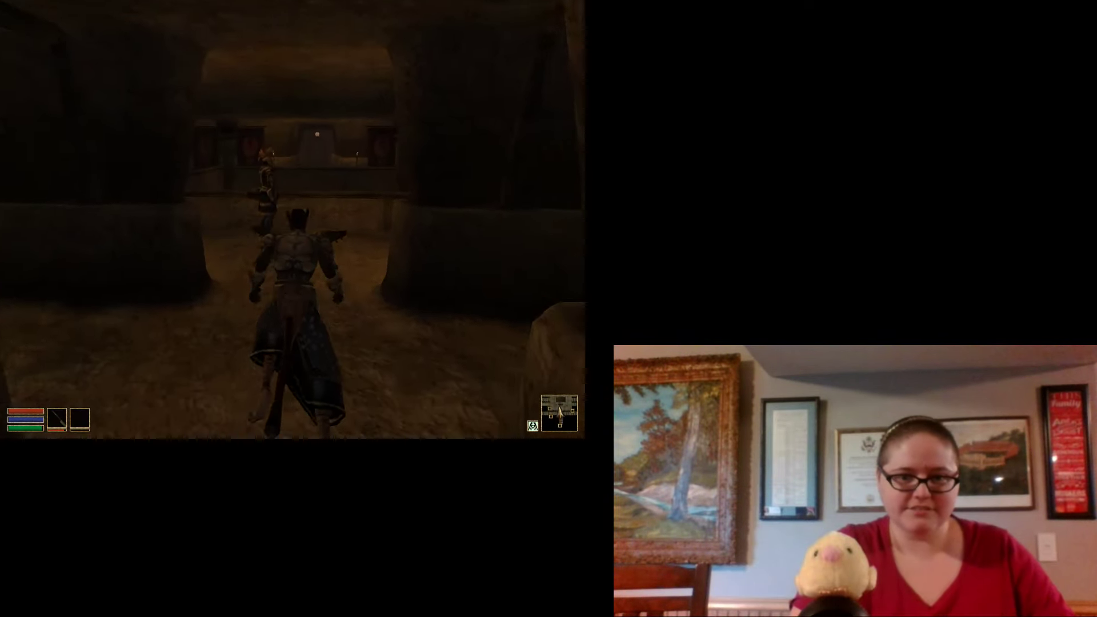
key(w)
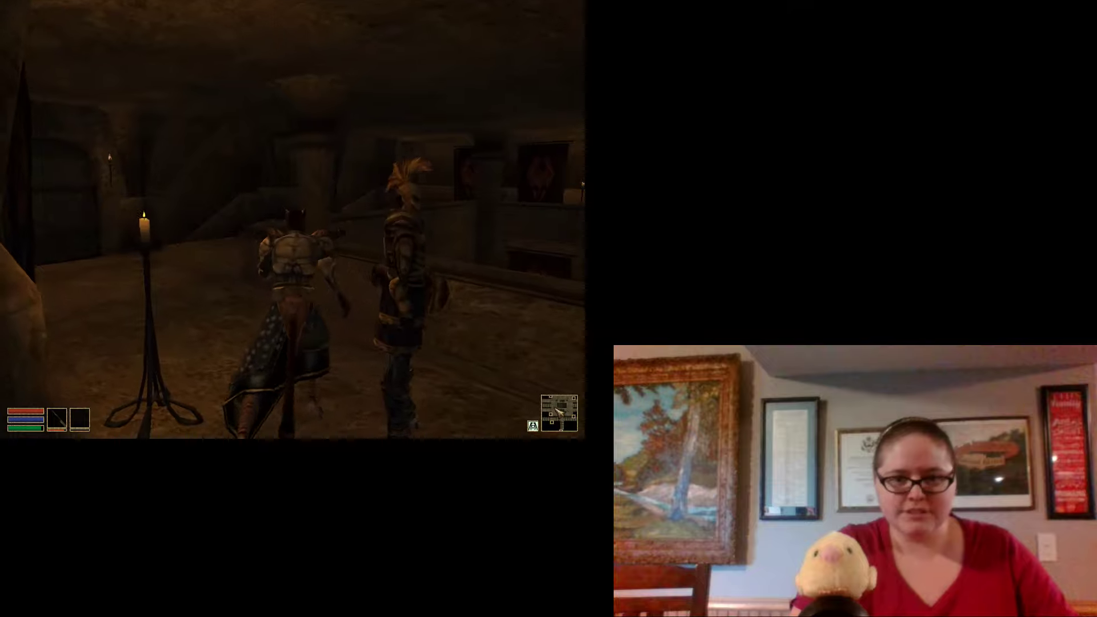
key(w)
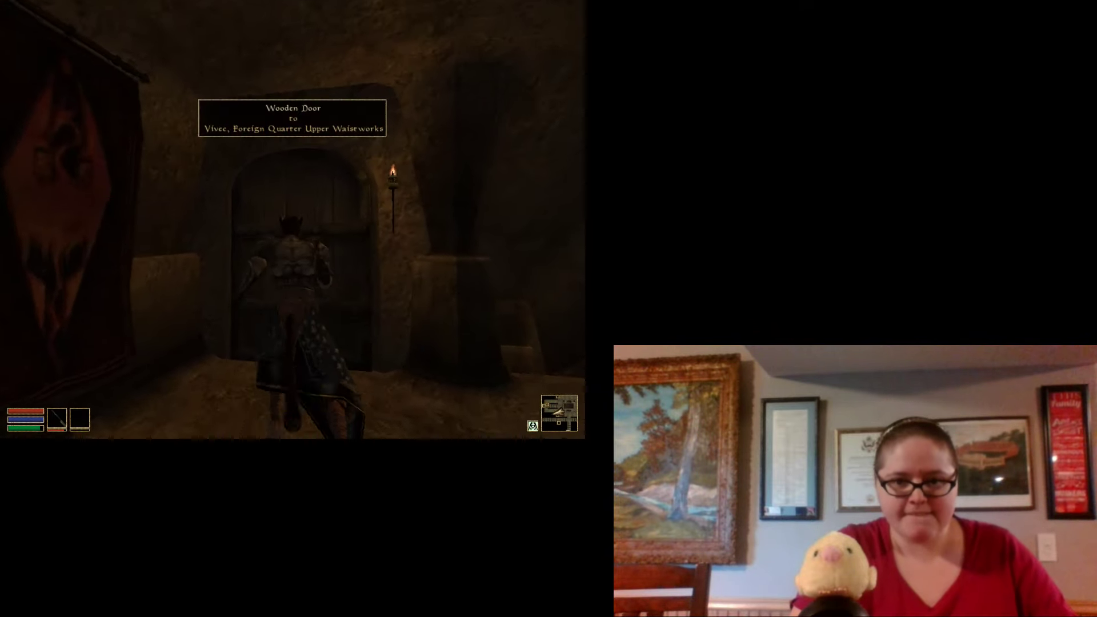
key(w)
Climb both stair flights into the top room and walk up to Baissa
key(w)
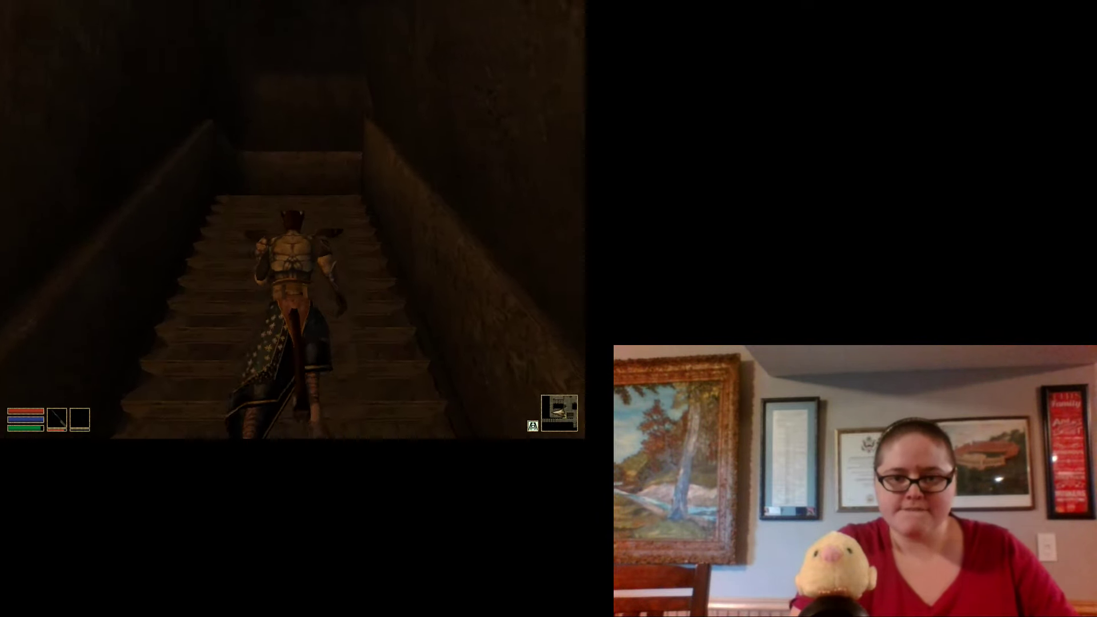
key(w)
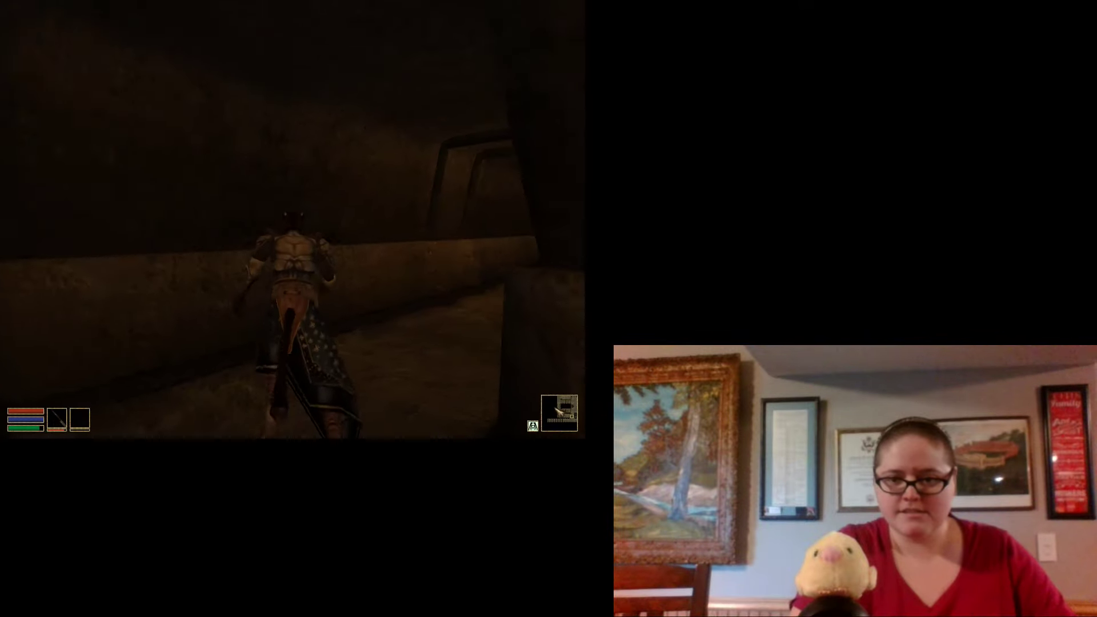
key(w)
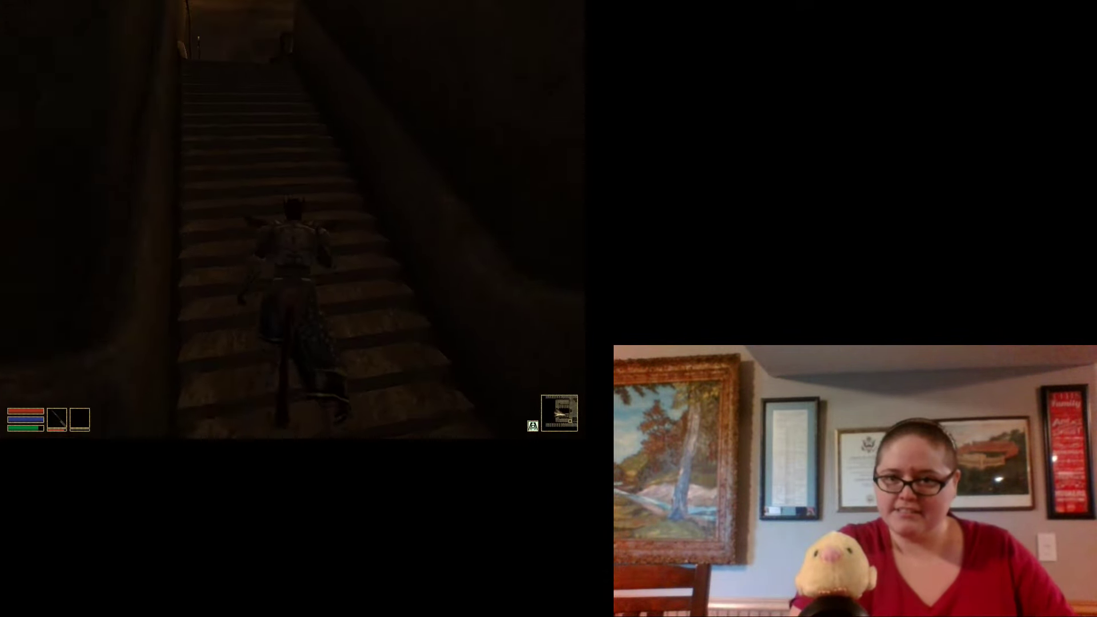
key(w)
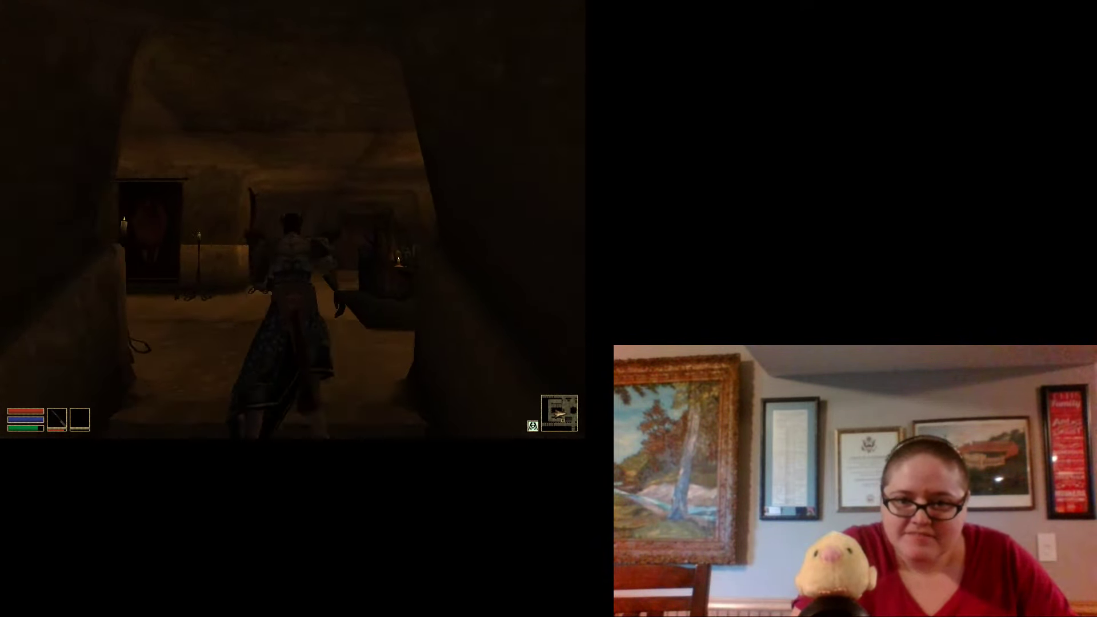
key(w)
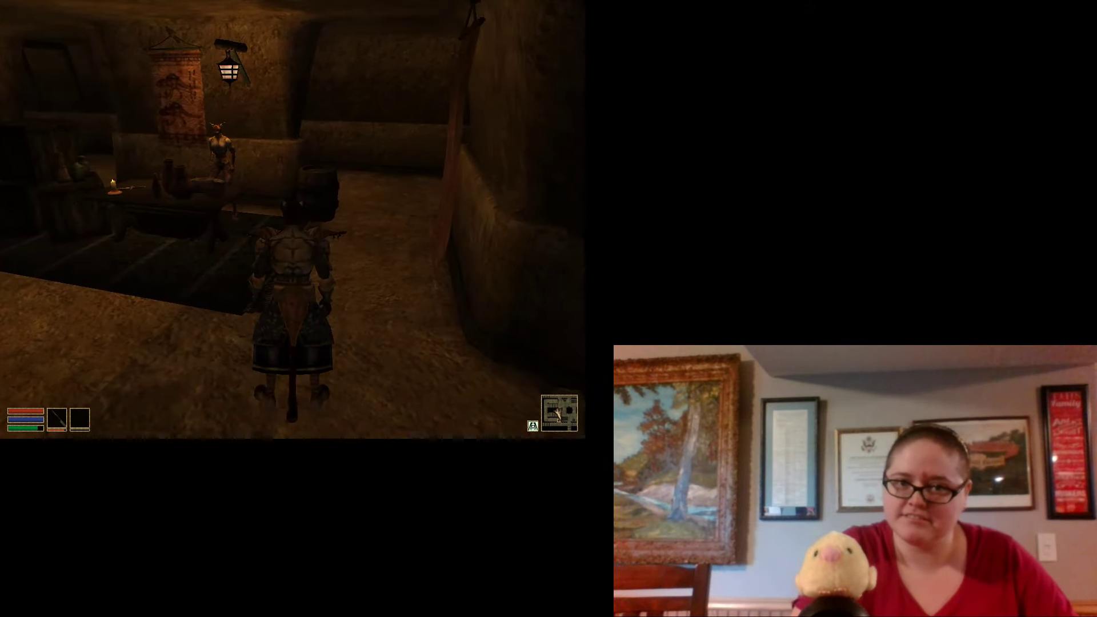
key(w)
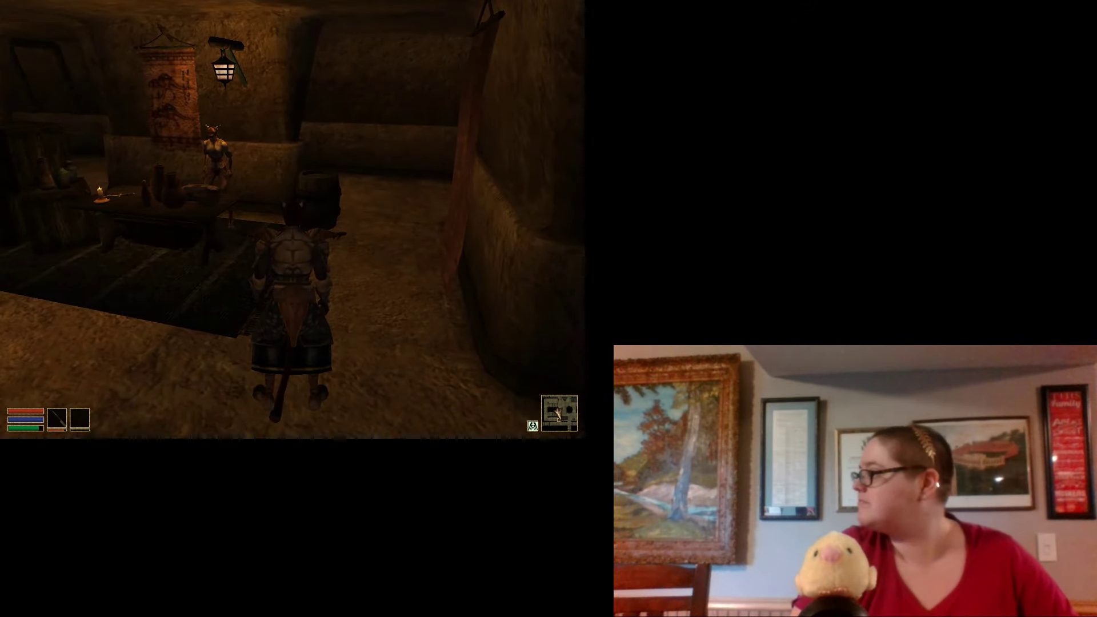
key(w)
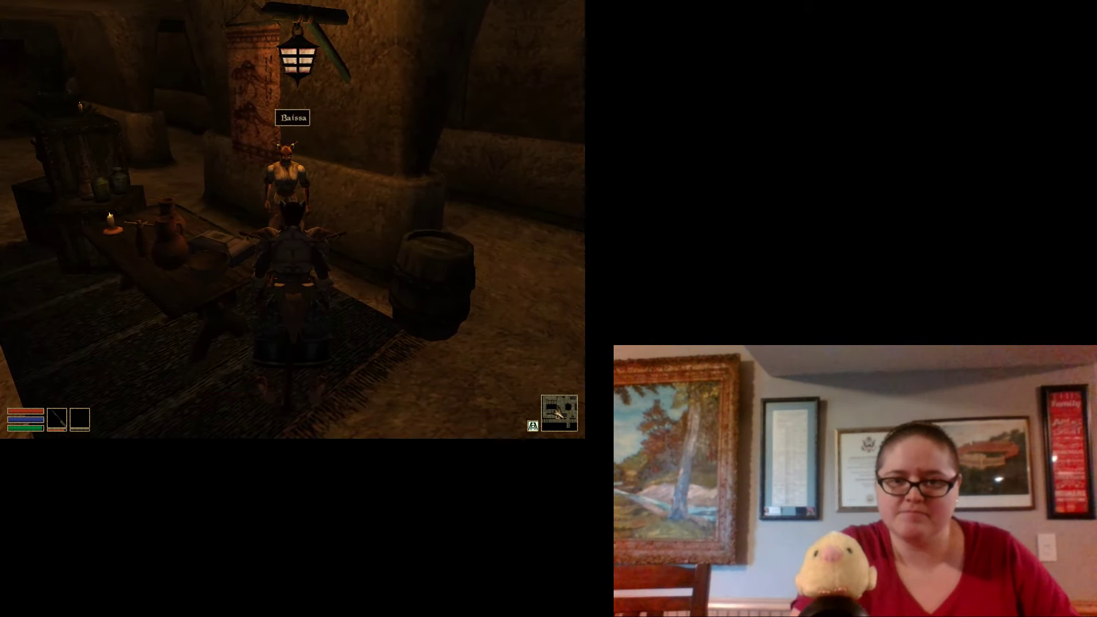
key(space)
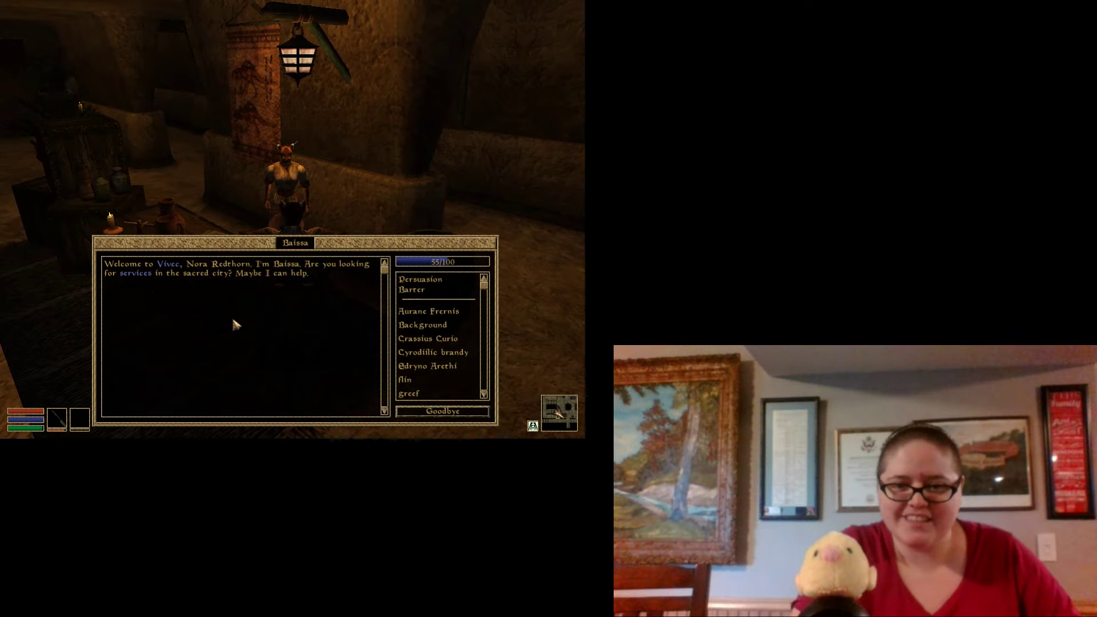
click(412, 291)
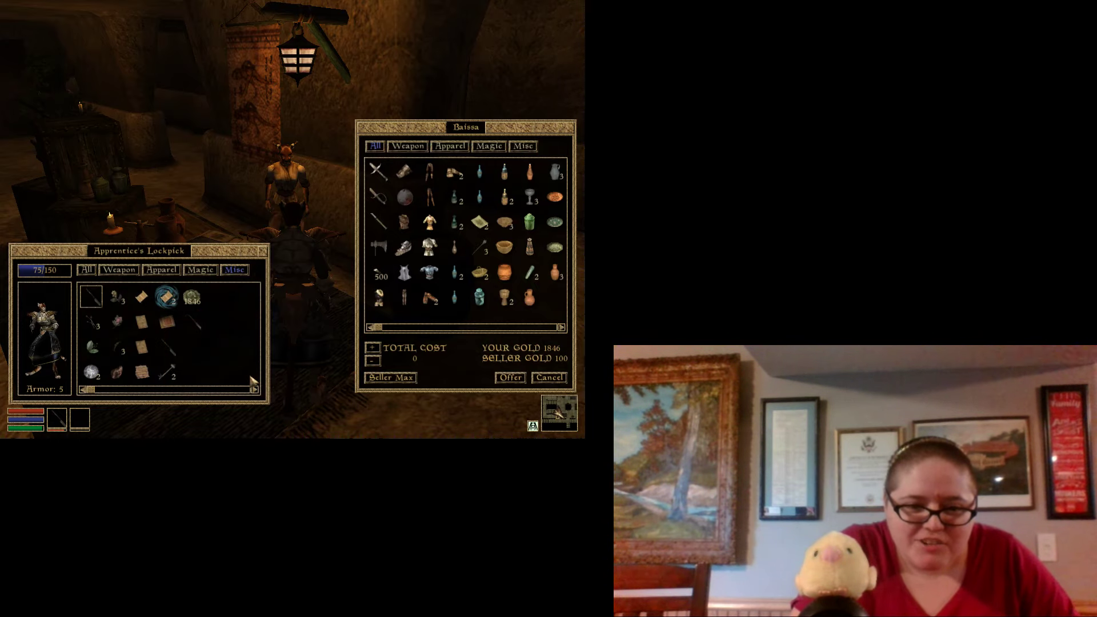
click(208, 271)
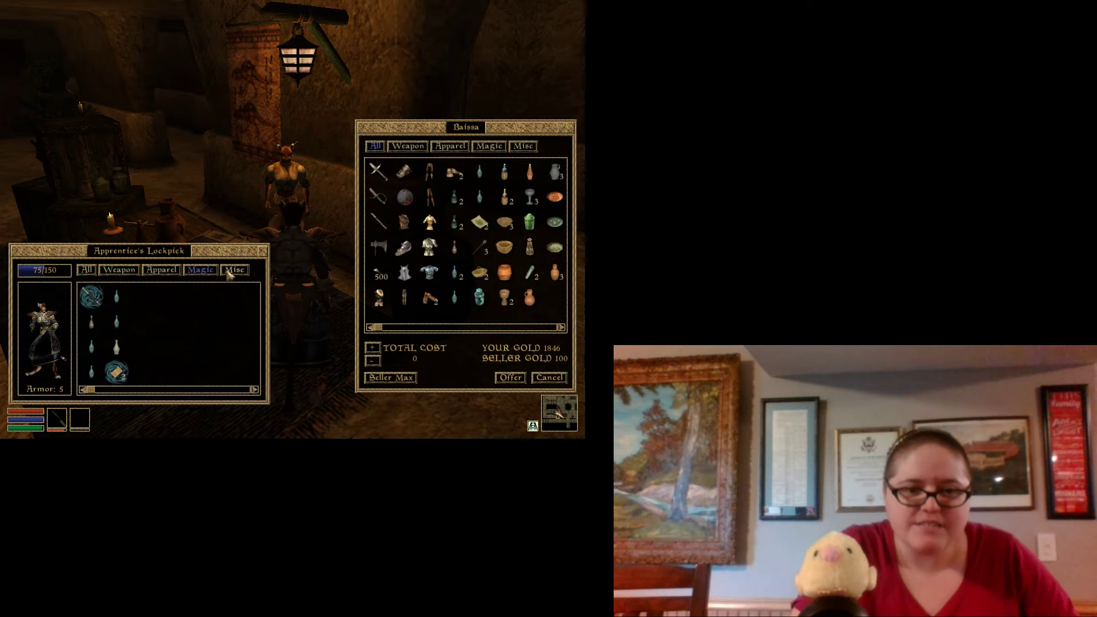
click(229, 273)
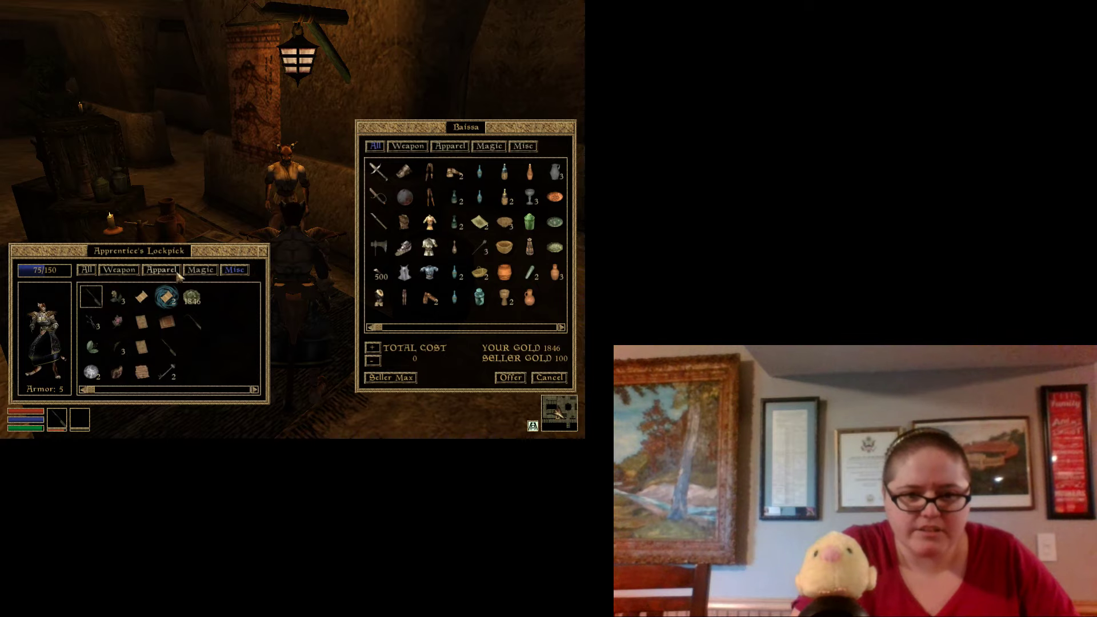
click(150, 272)
click(118, 270)
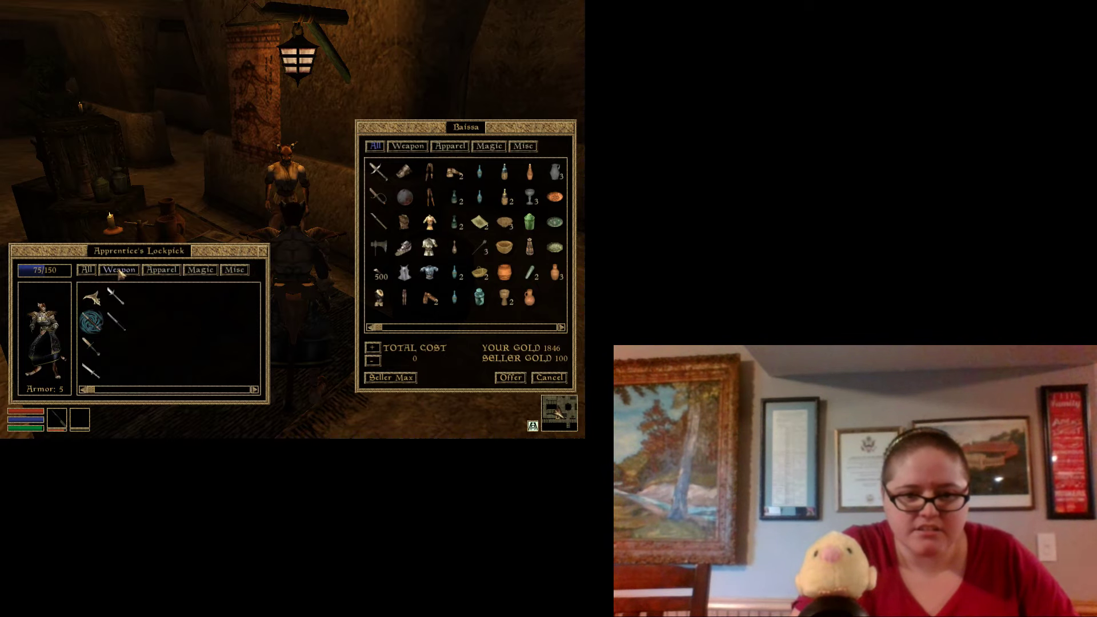
click(235, 279)
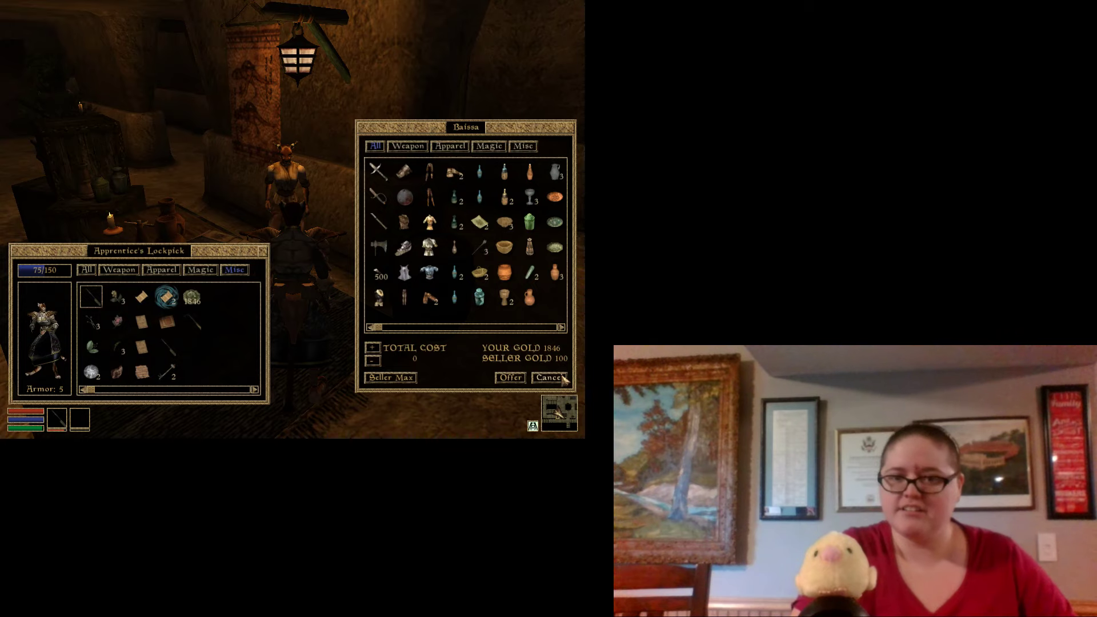
click(549, 377)
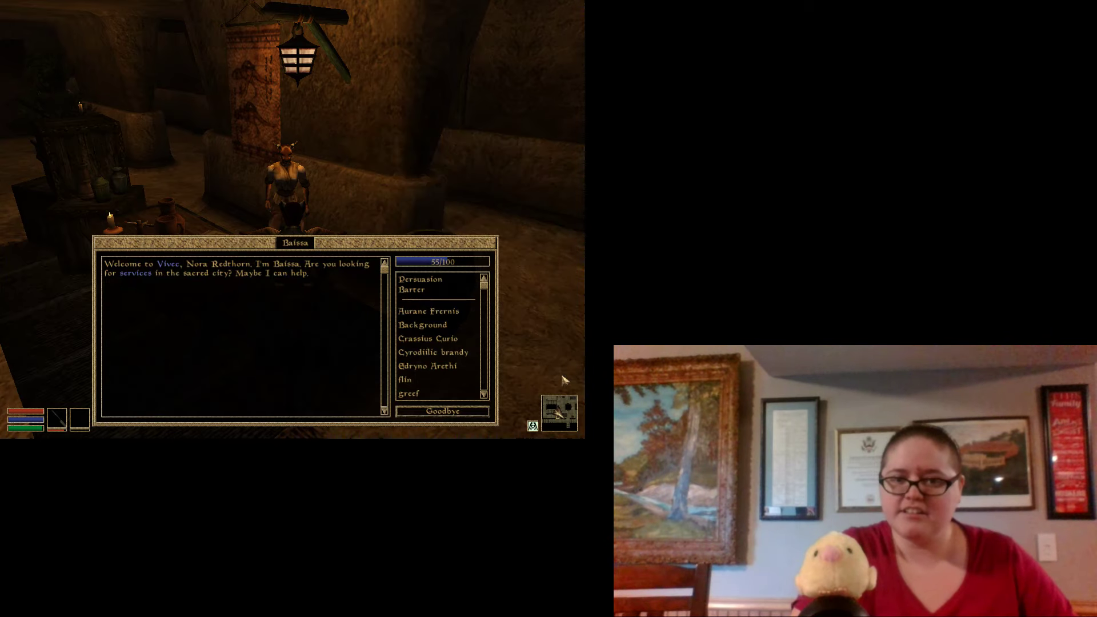
click(412, 293)
click(463, 147)
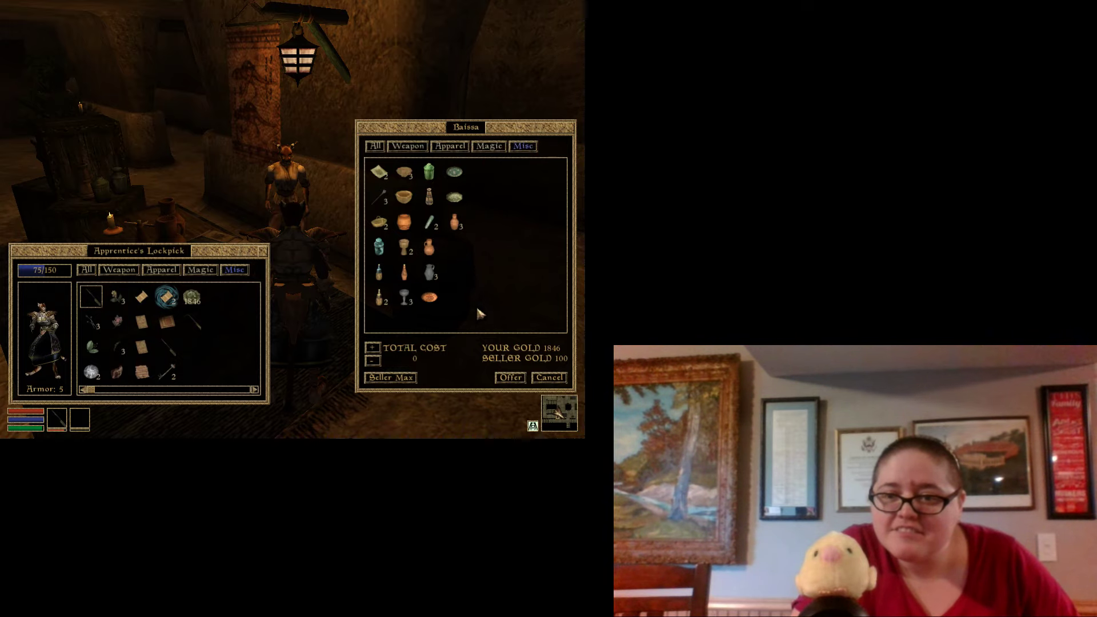
click(558, 383)
End the talk with Baissa and run down the long corridor toward the red-bannered room
click(461, 415)
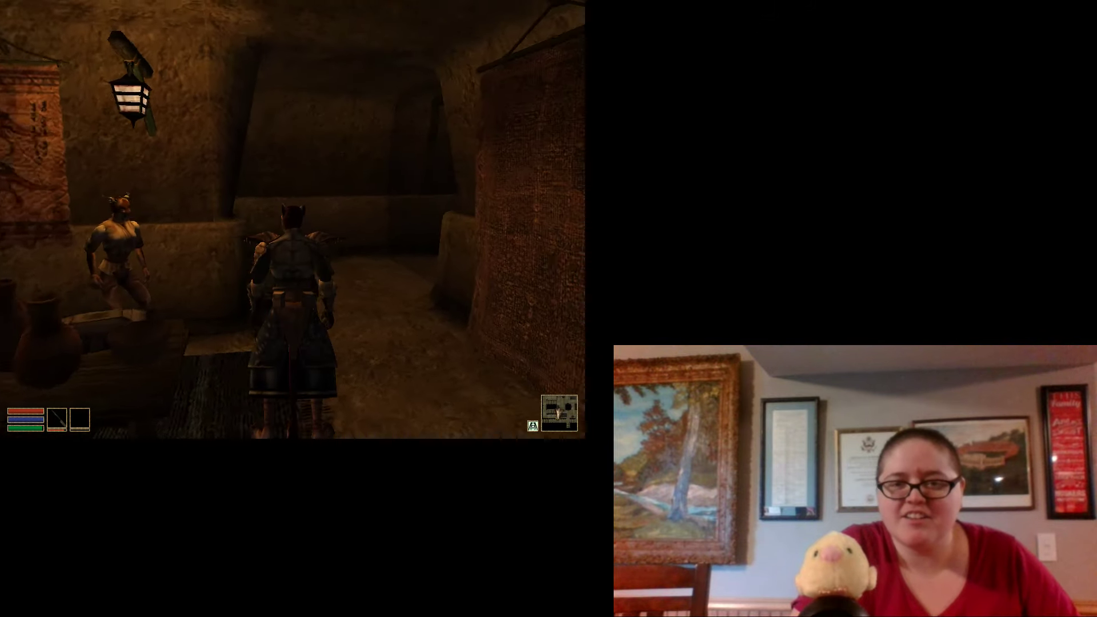
key(w)
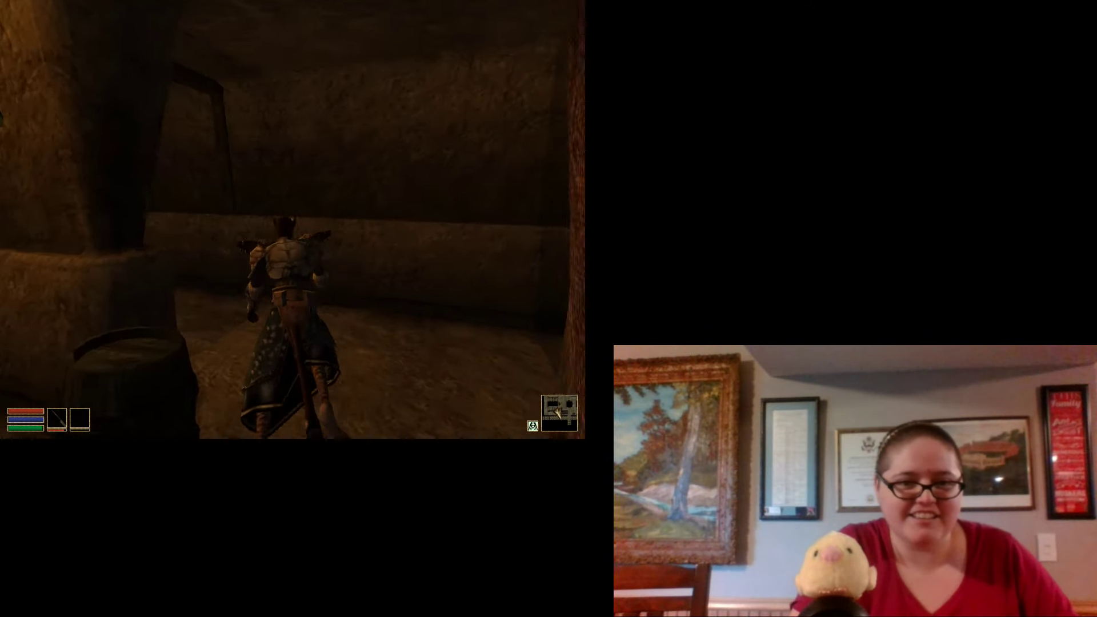
key(w)
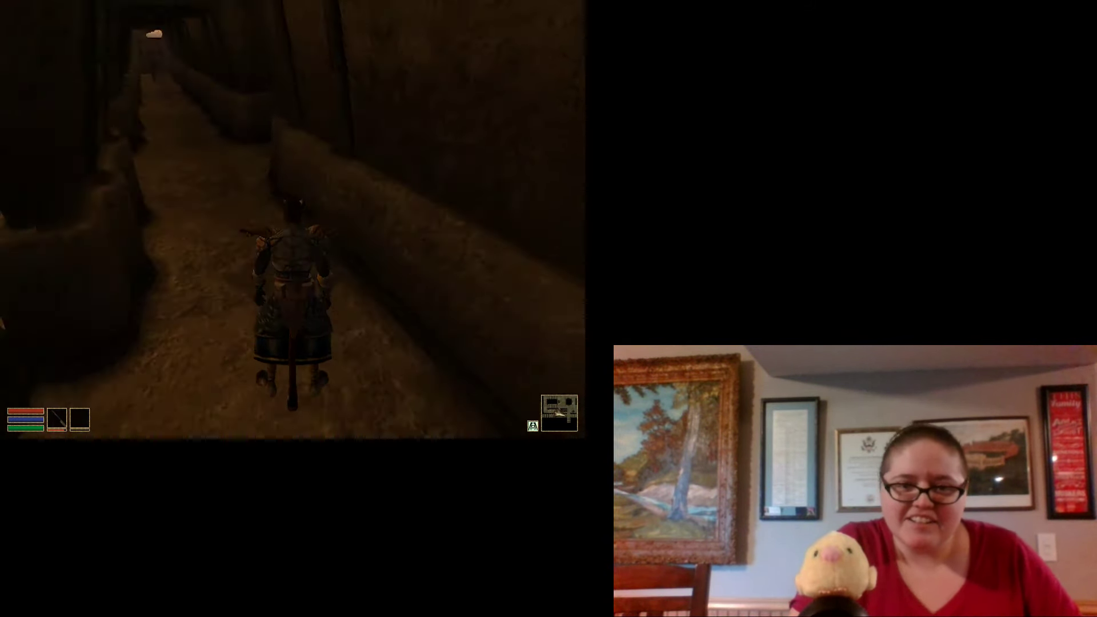
key(w)
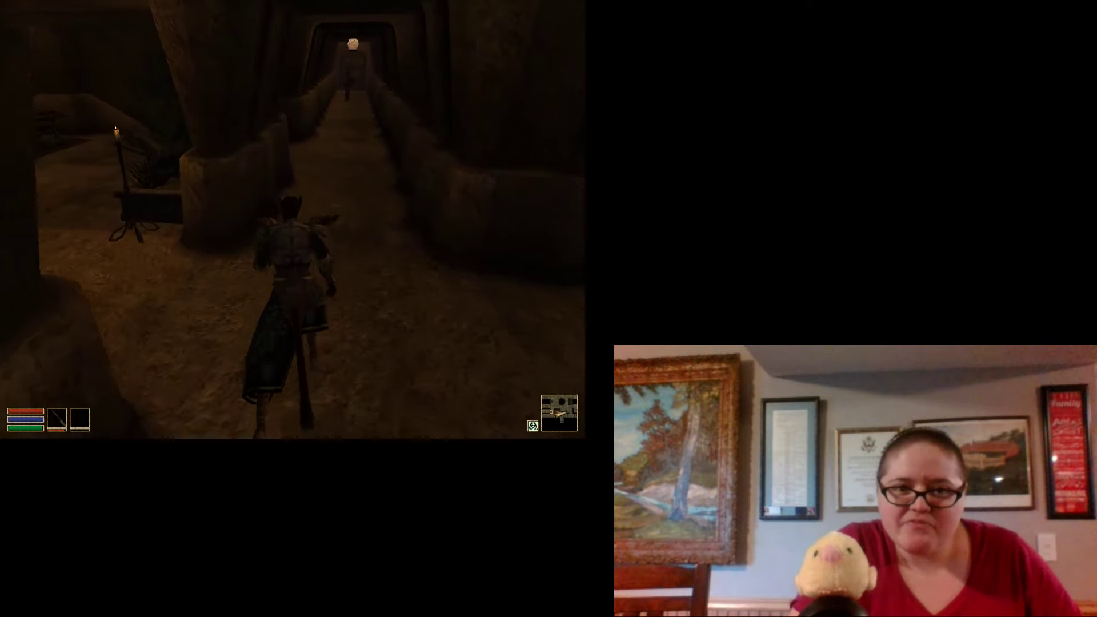
key(w)
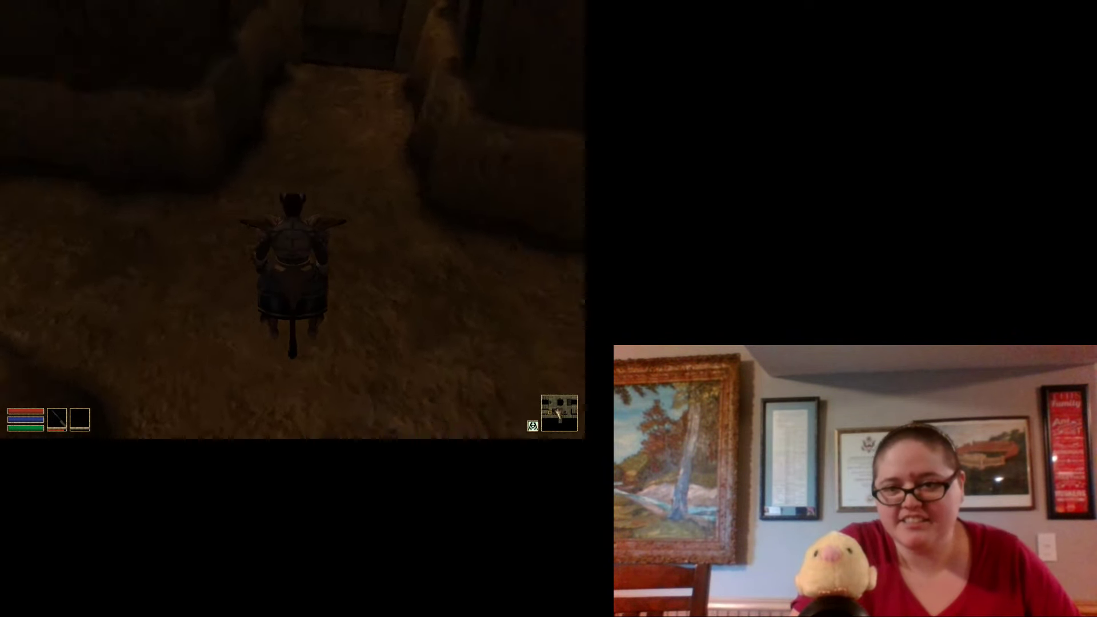
Cross the bannered room to the seated Rolasa Oren beside the candle stand
key(w)
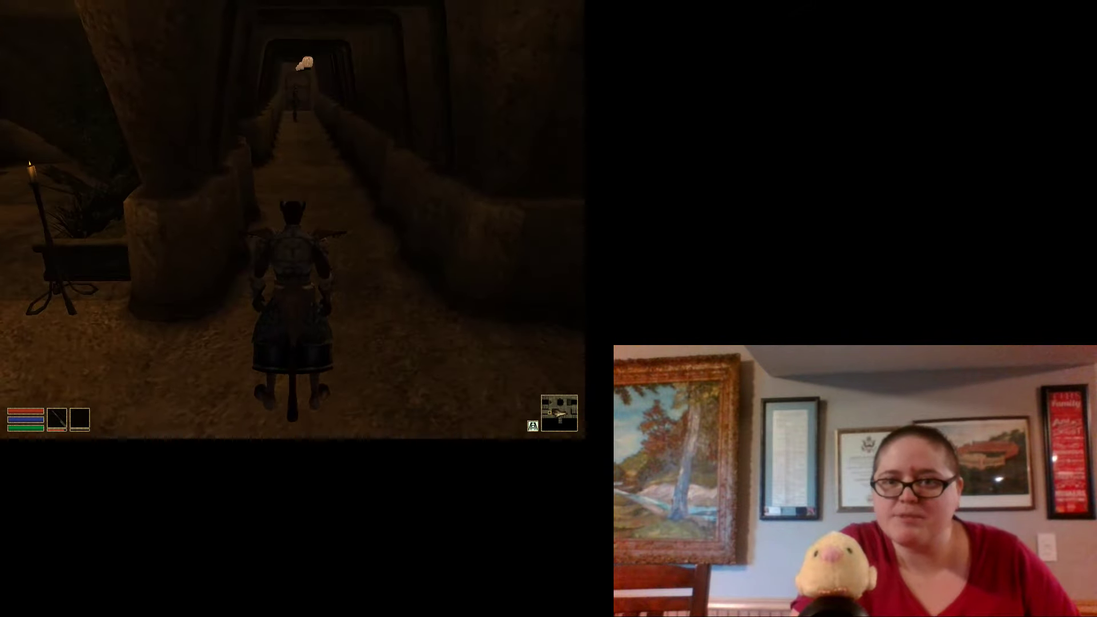
key(w)
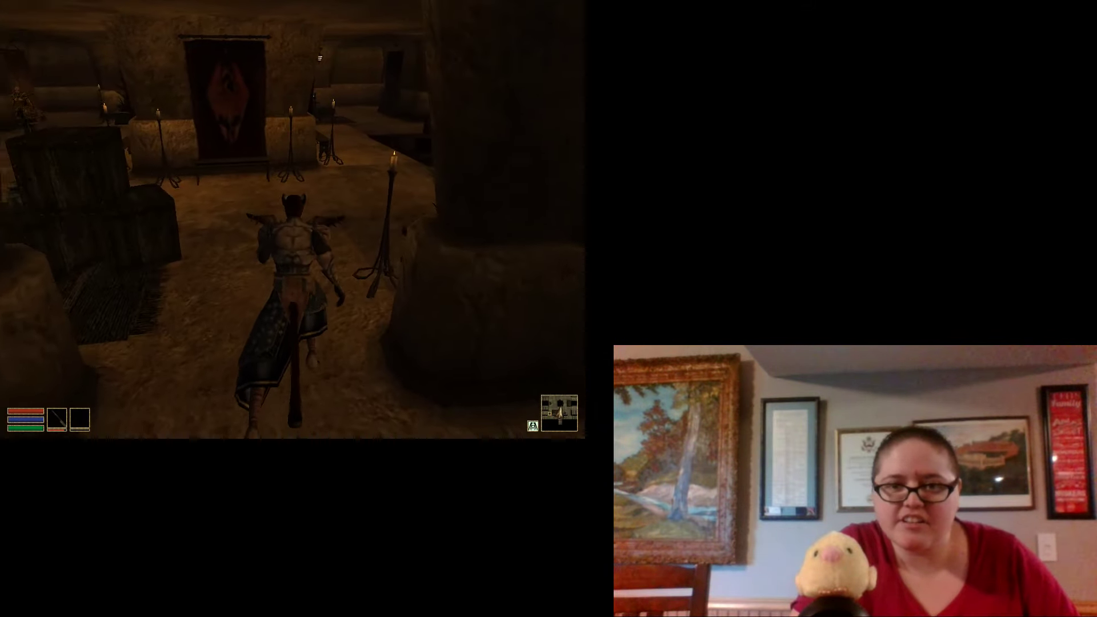
key(w)
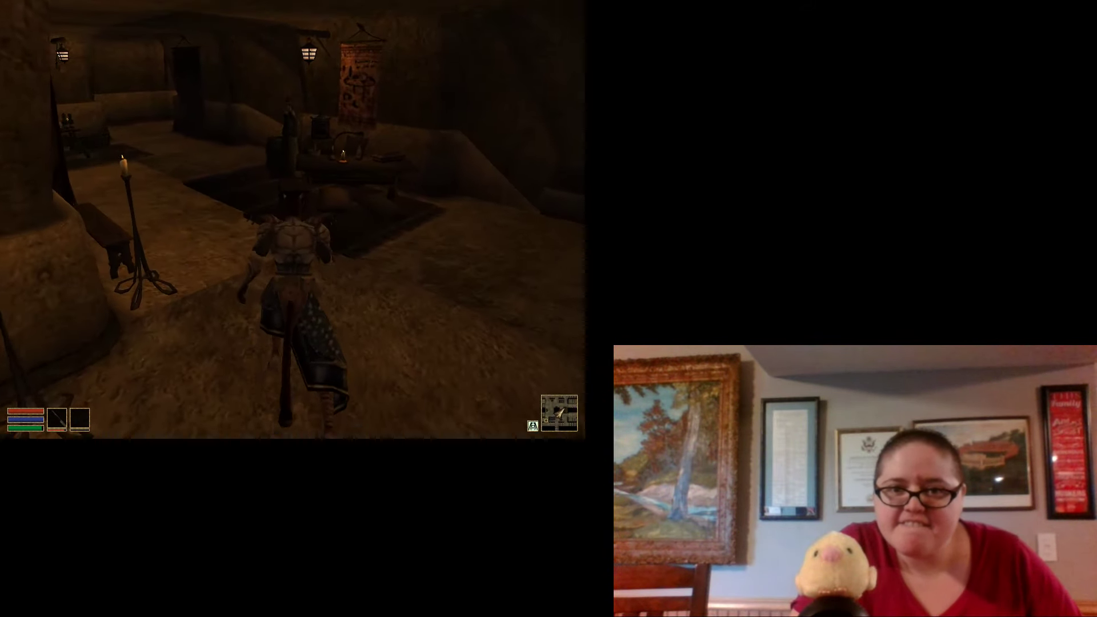
key(w)
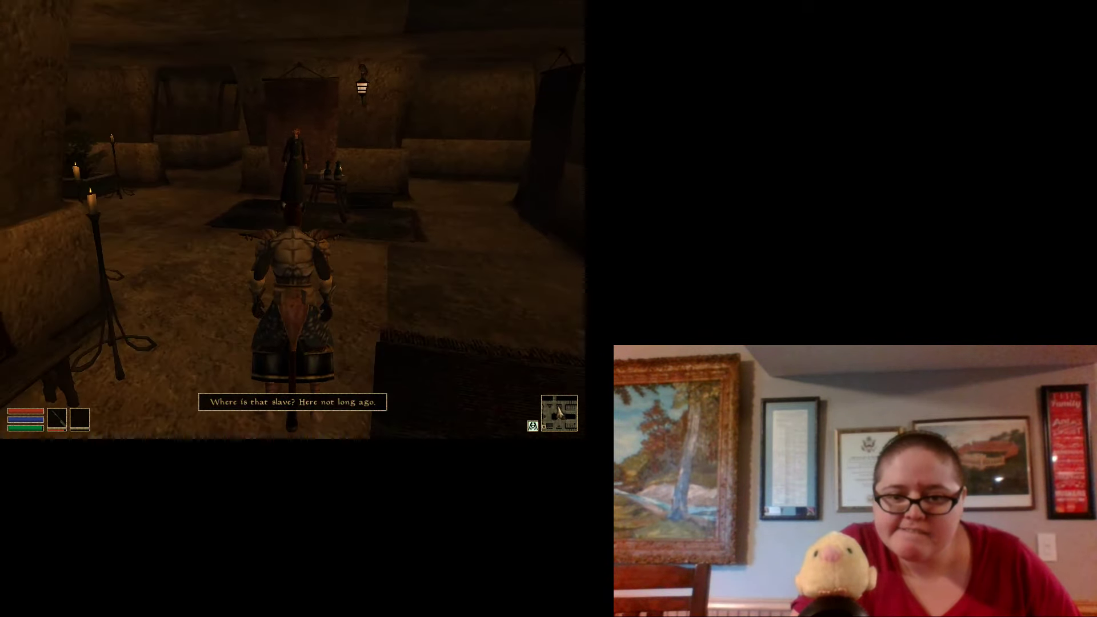
key(w)
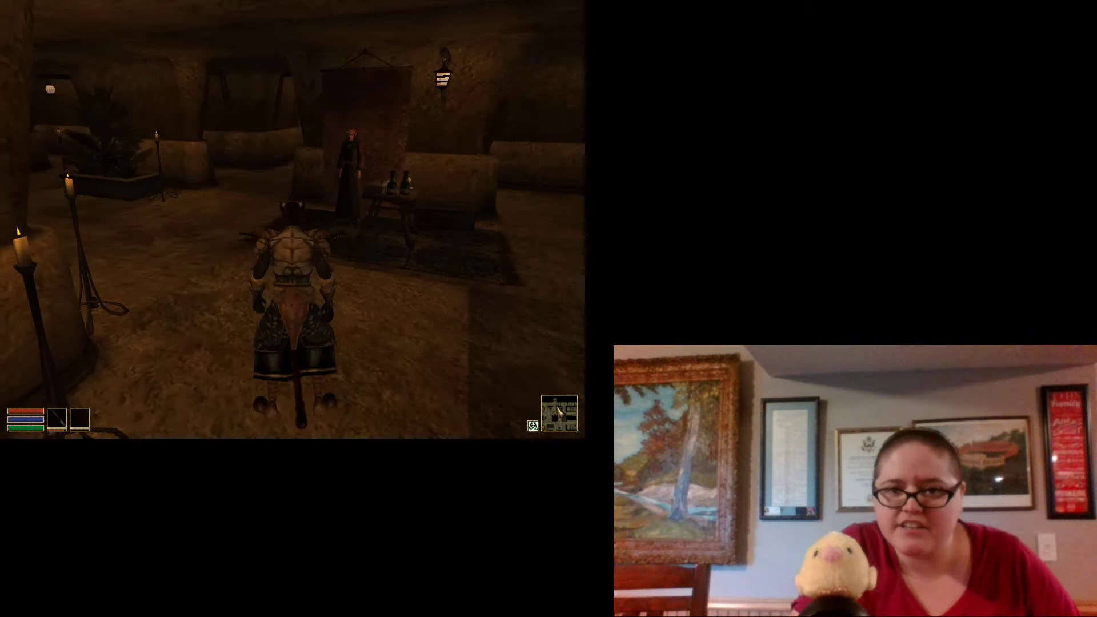
key(w)
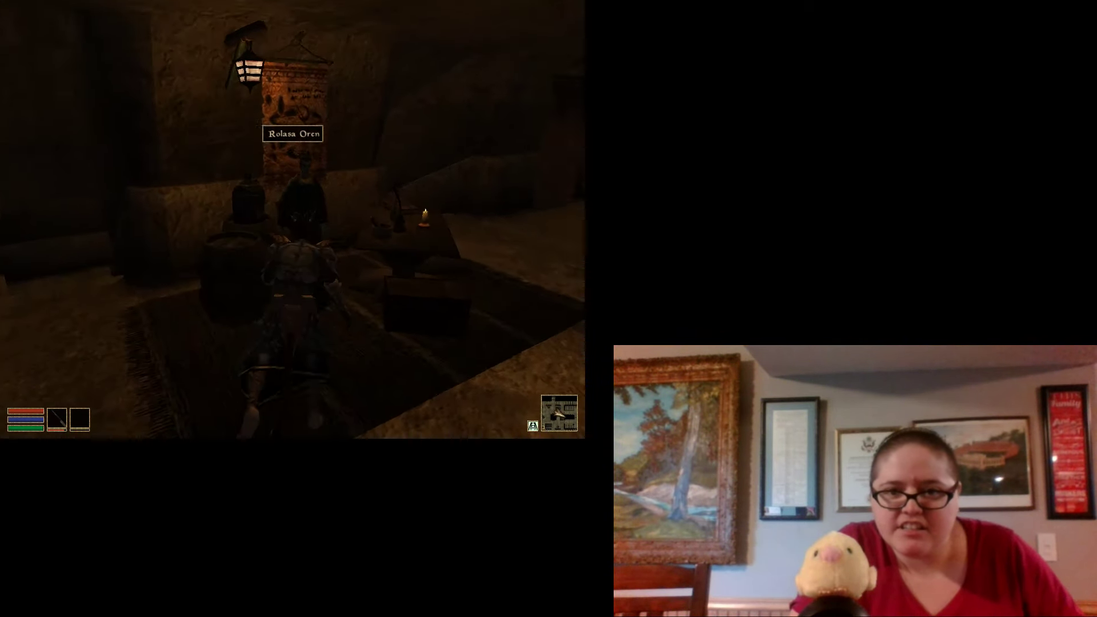
Get directions to Crassius Curio's Hlaalu mansion from Rolasa Oren, then walk past the Ordinator
key(space)
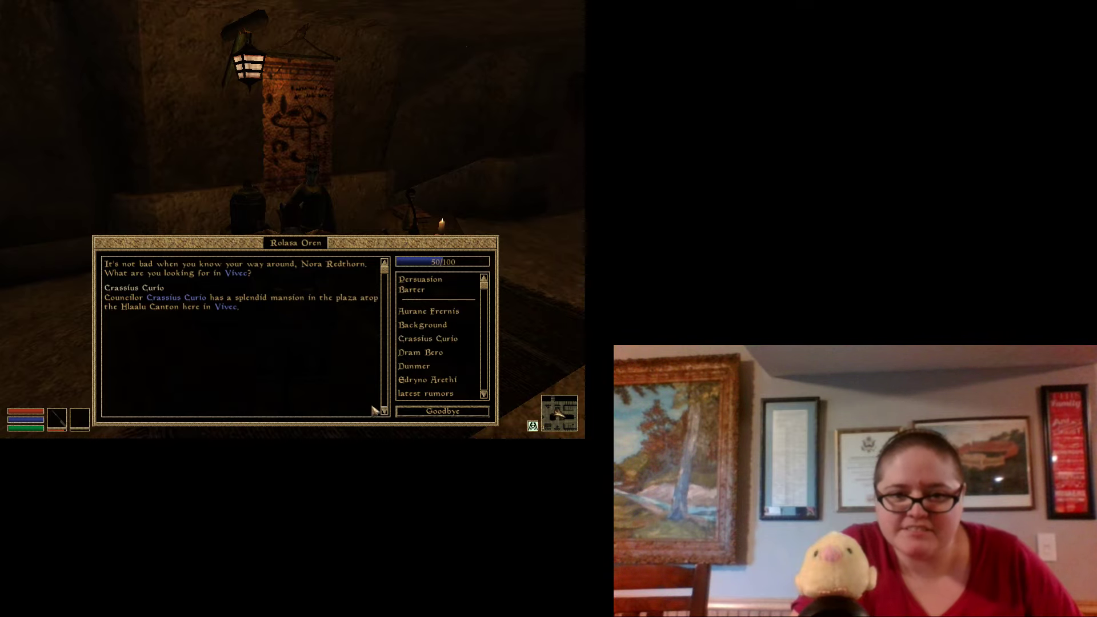
click(443, 412)
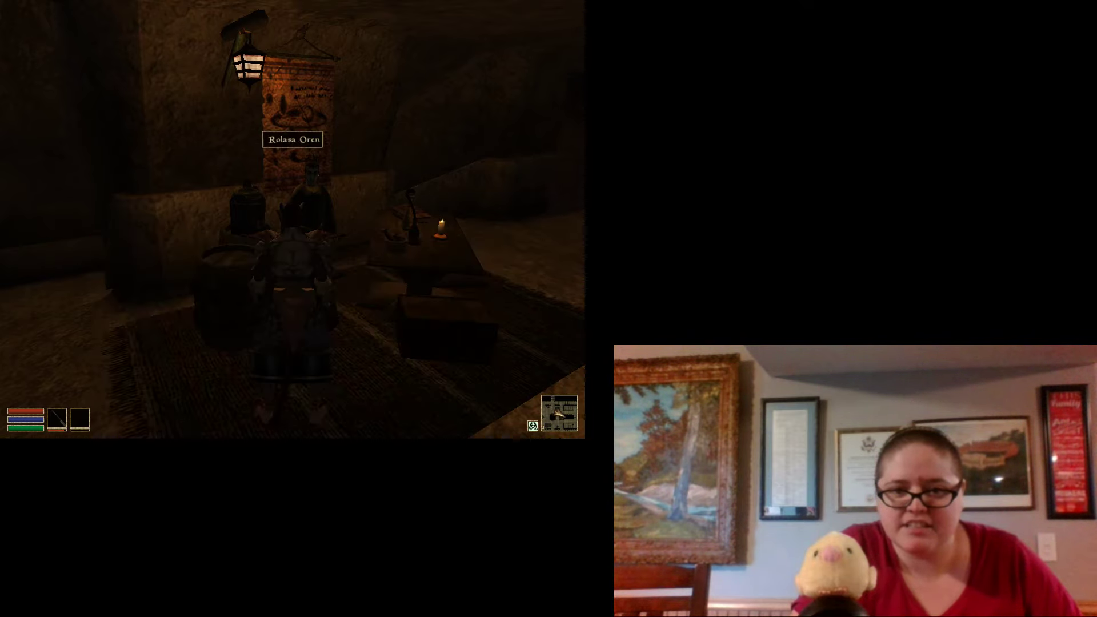
key(w)
key(w)
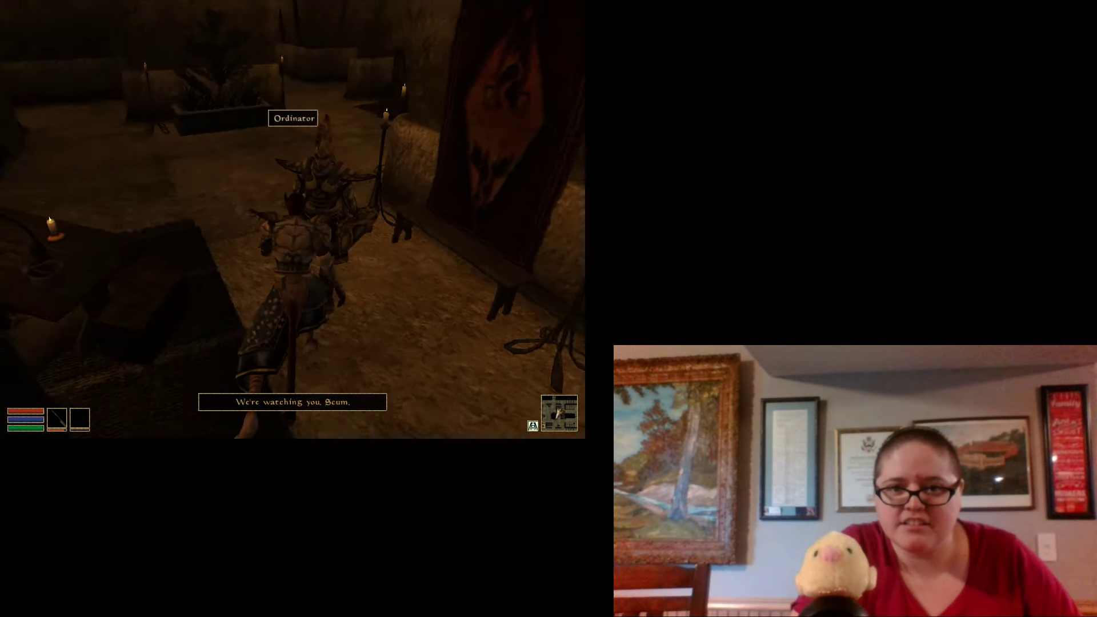
key(w)
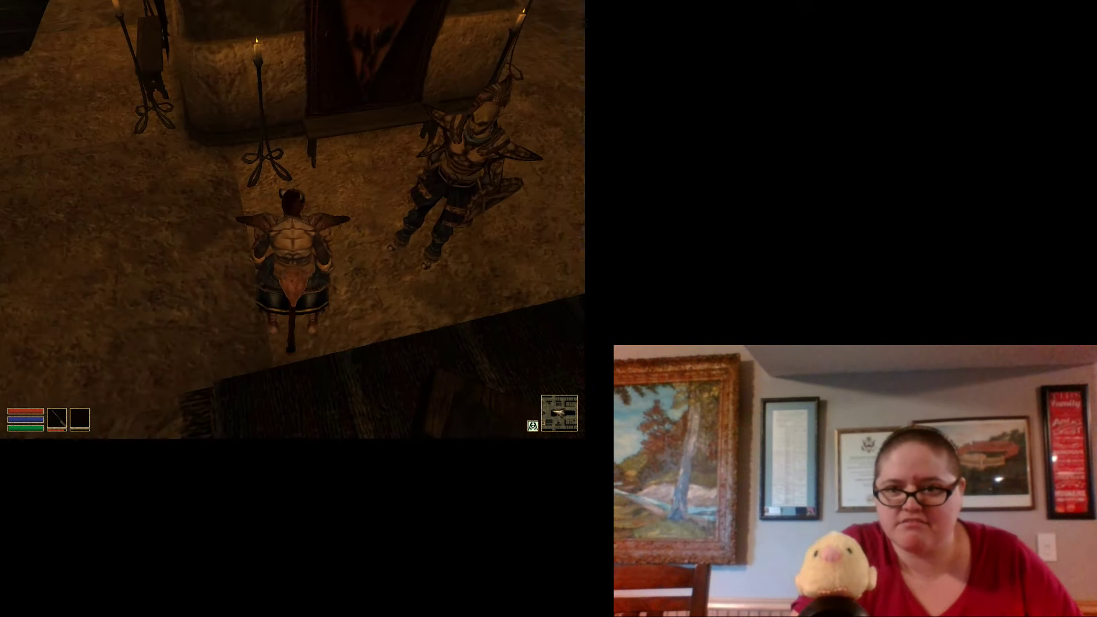
key(w)
Walk the torch-lit corridor and go through the door to Vivec, Foreign Quarter
key(w)
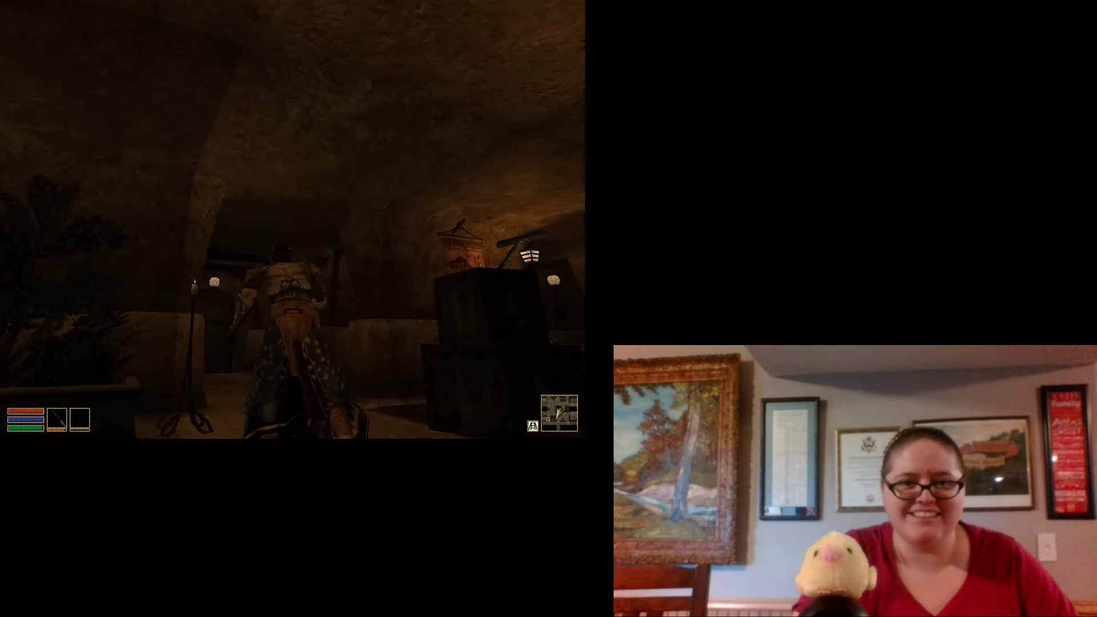
key(w)
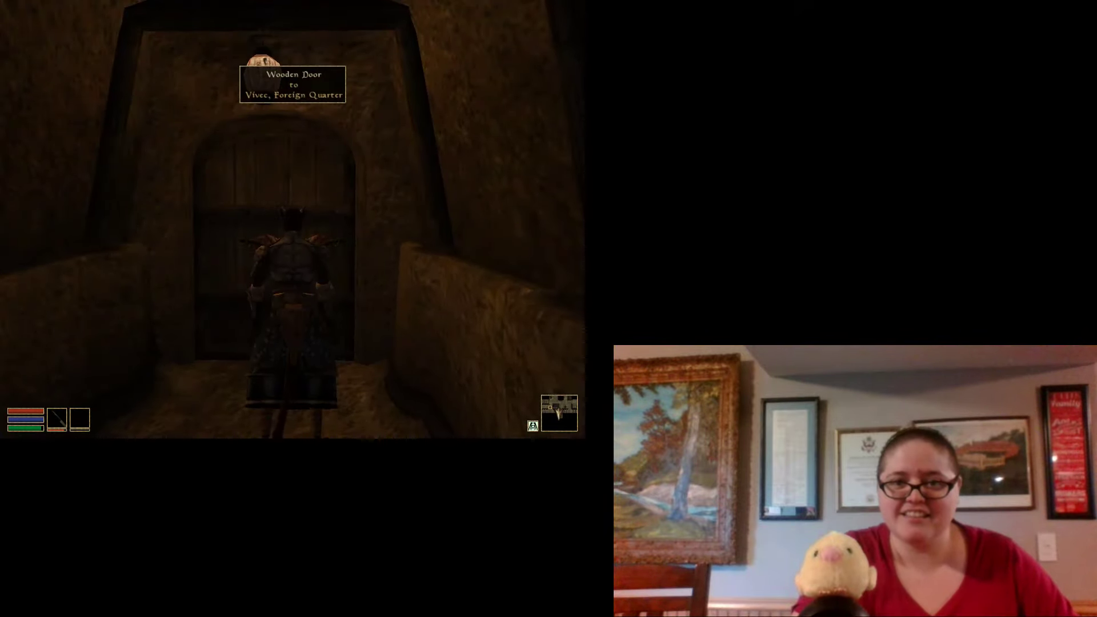
key(w)
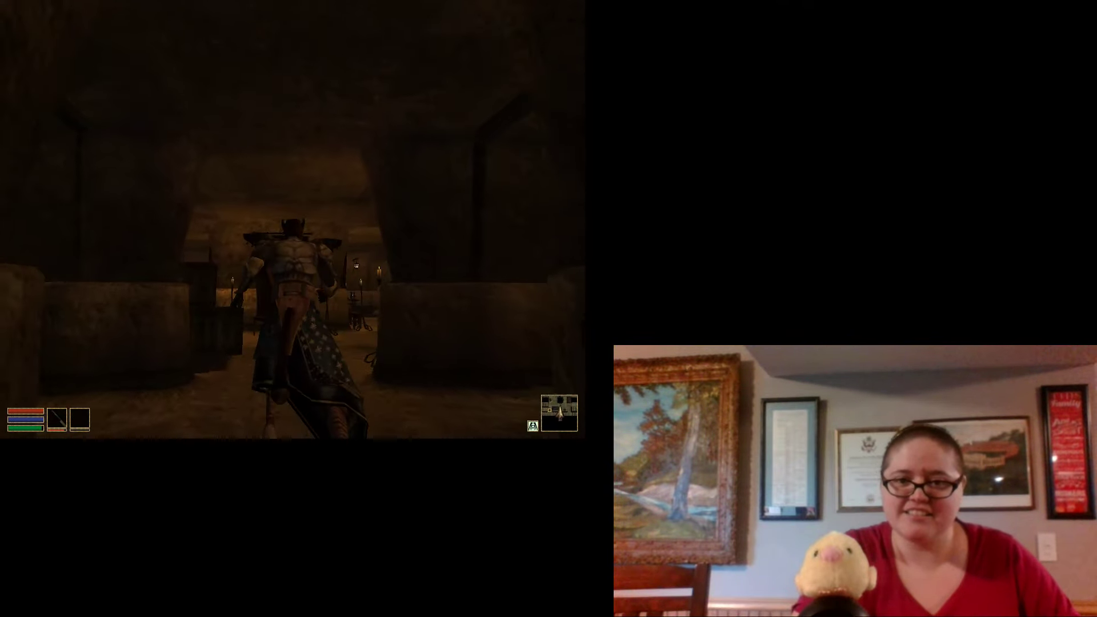
key(w)
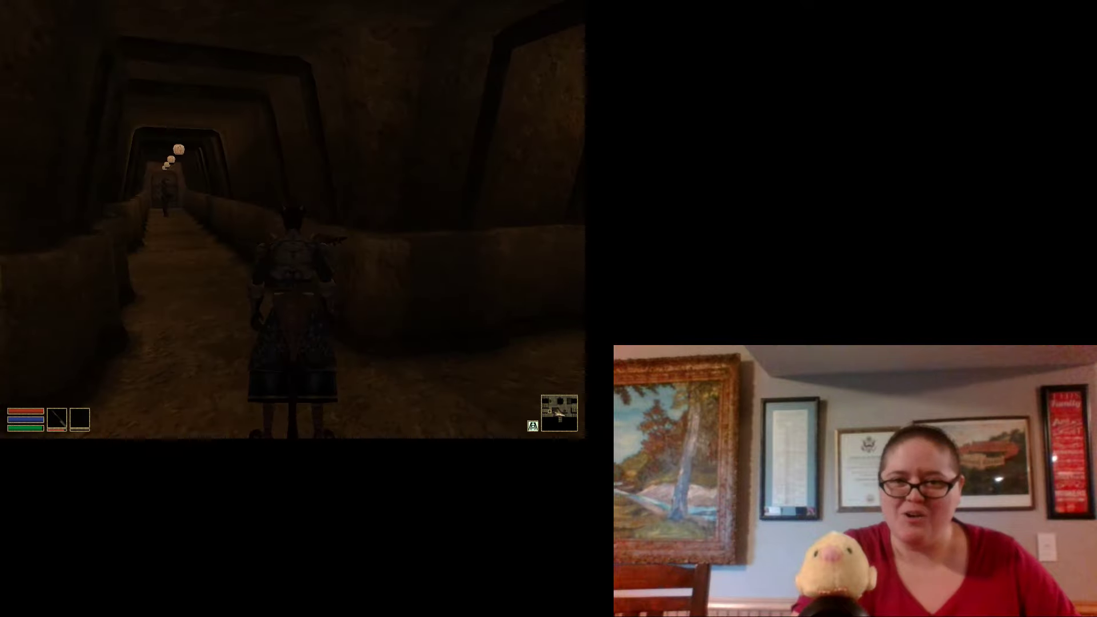
key(w)
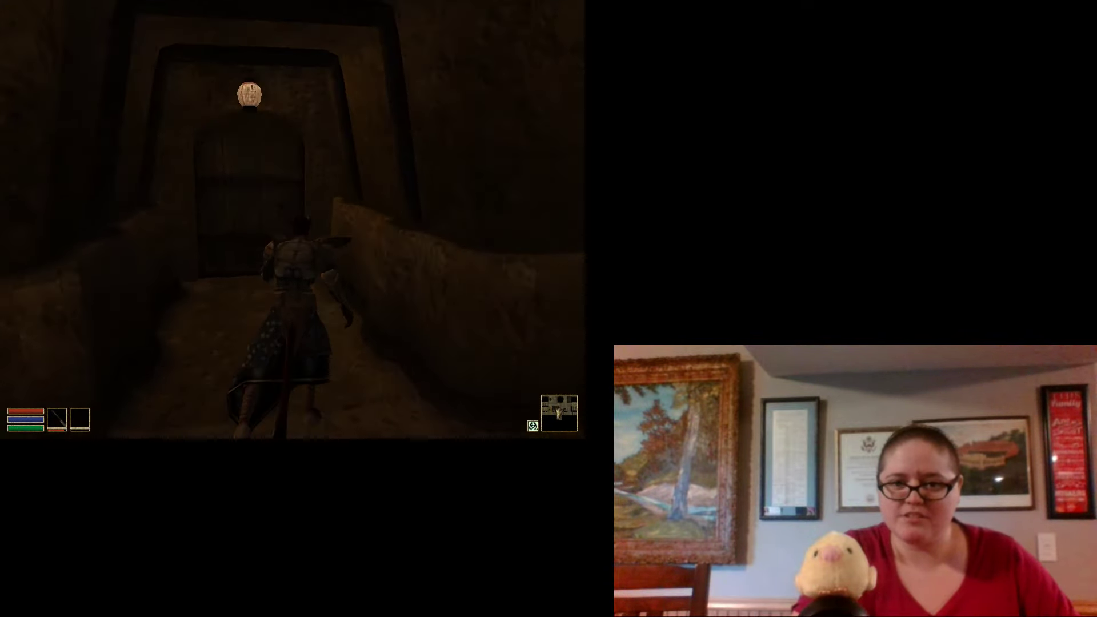
key(space)
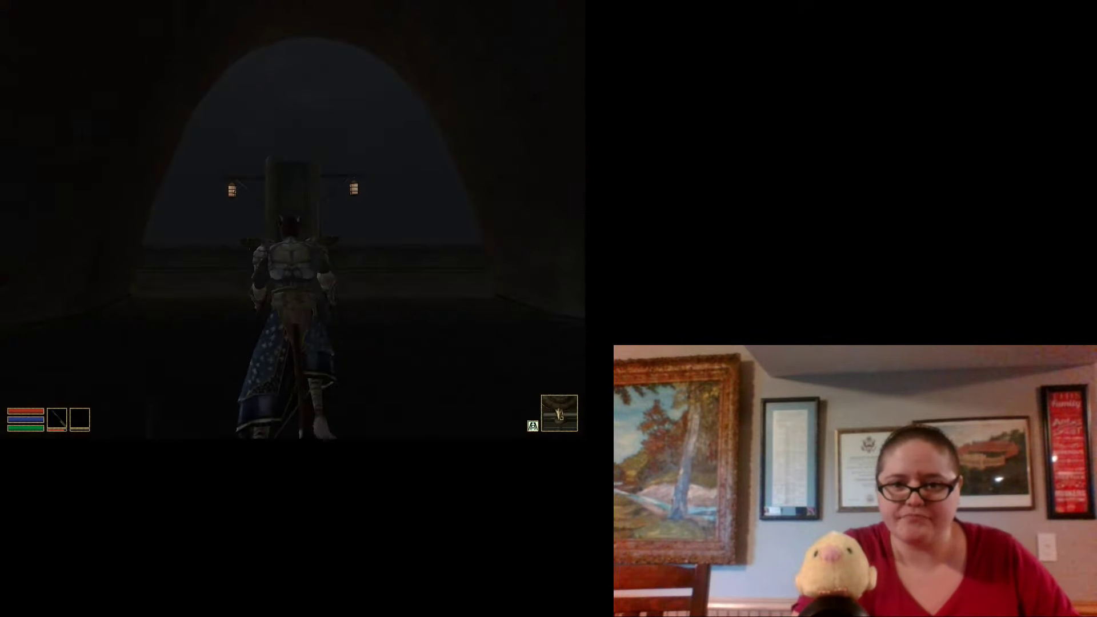
Follow the outdoor walkway through the stone archway and along the dark corridor and ledge
key(w)
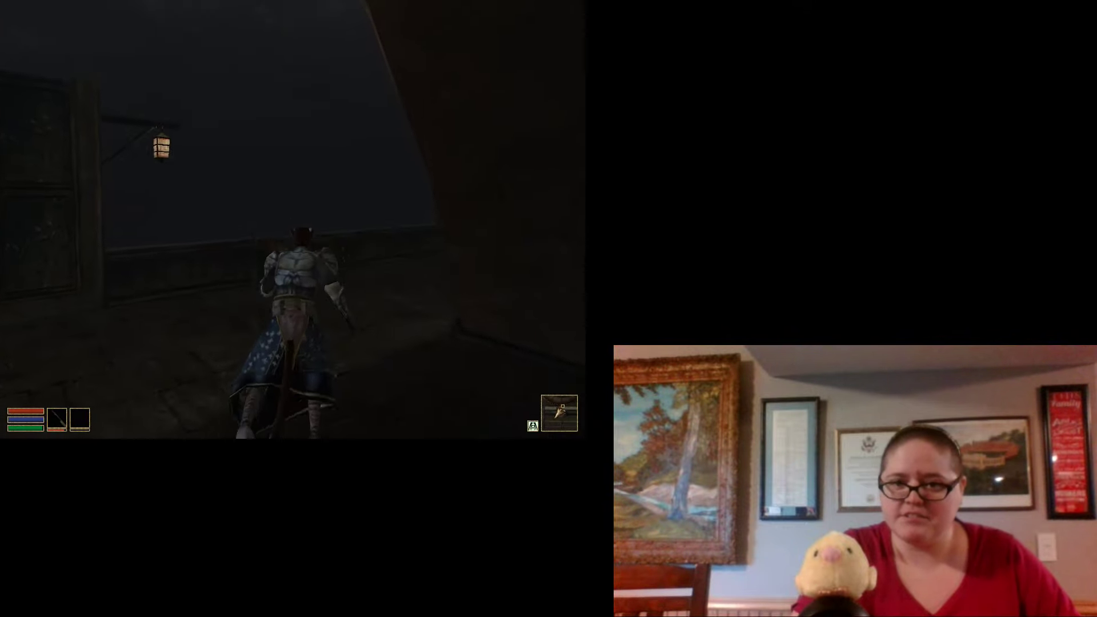
key(w)
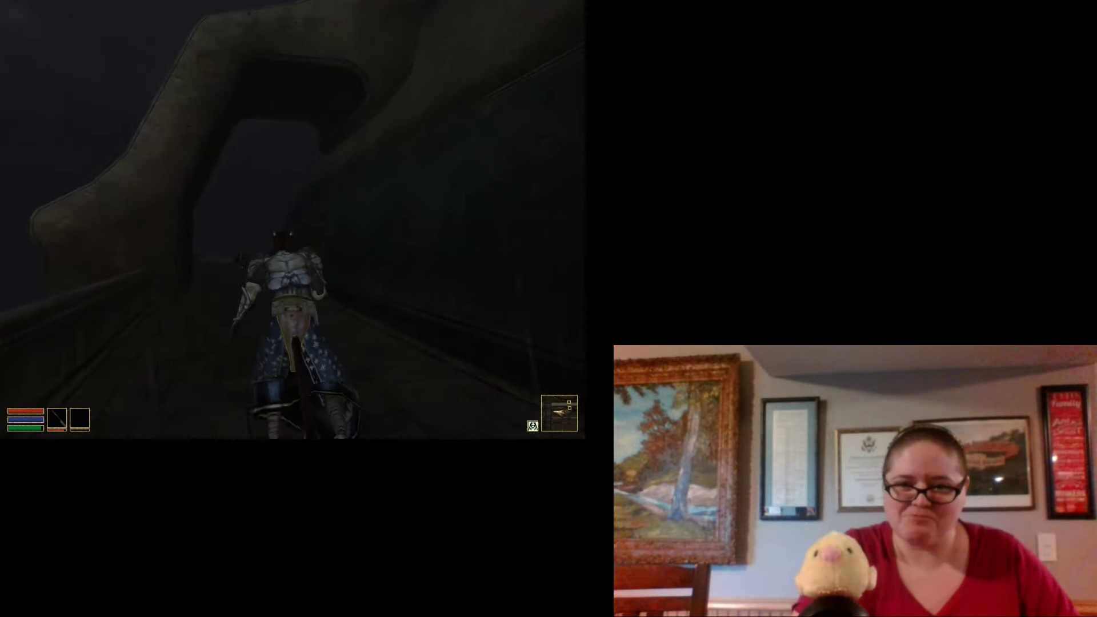
key(w)
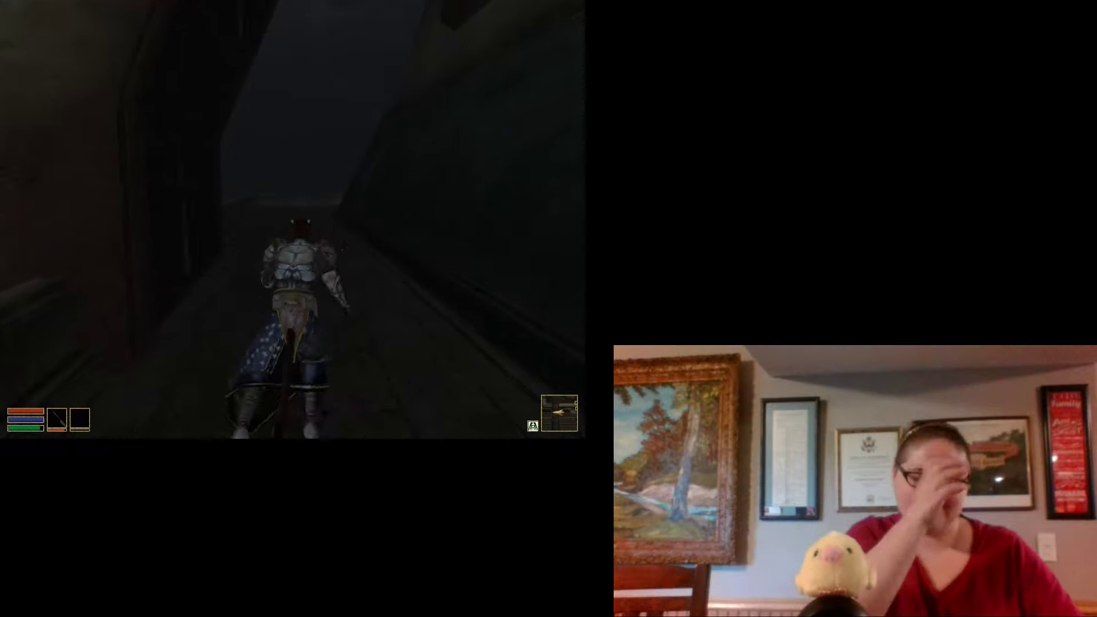
key(w)
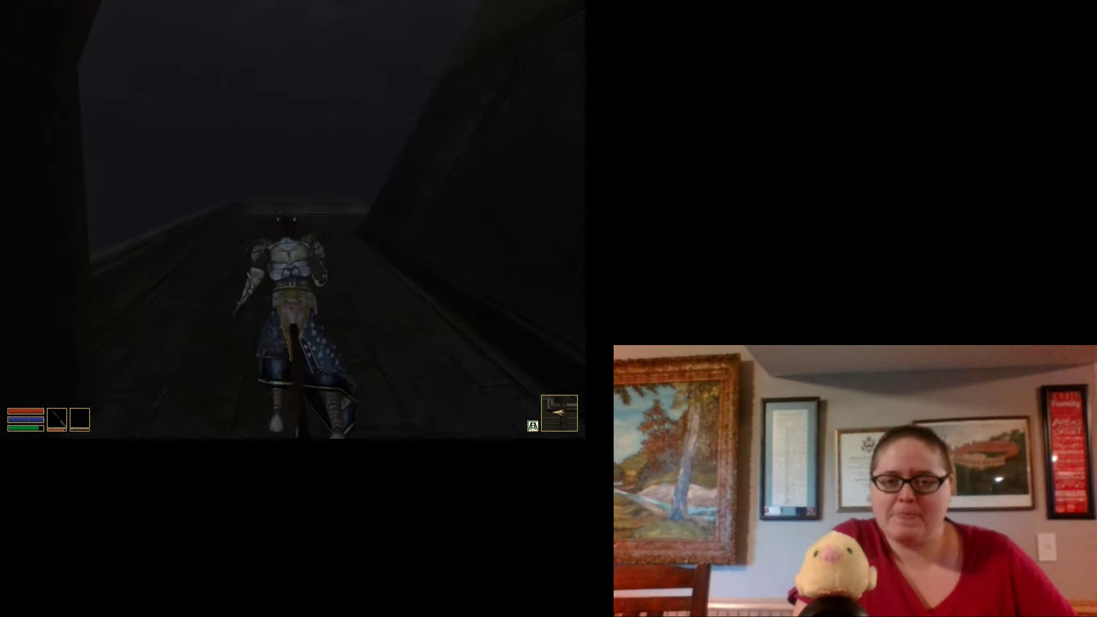
key(w)
key(w)
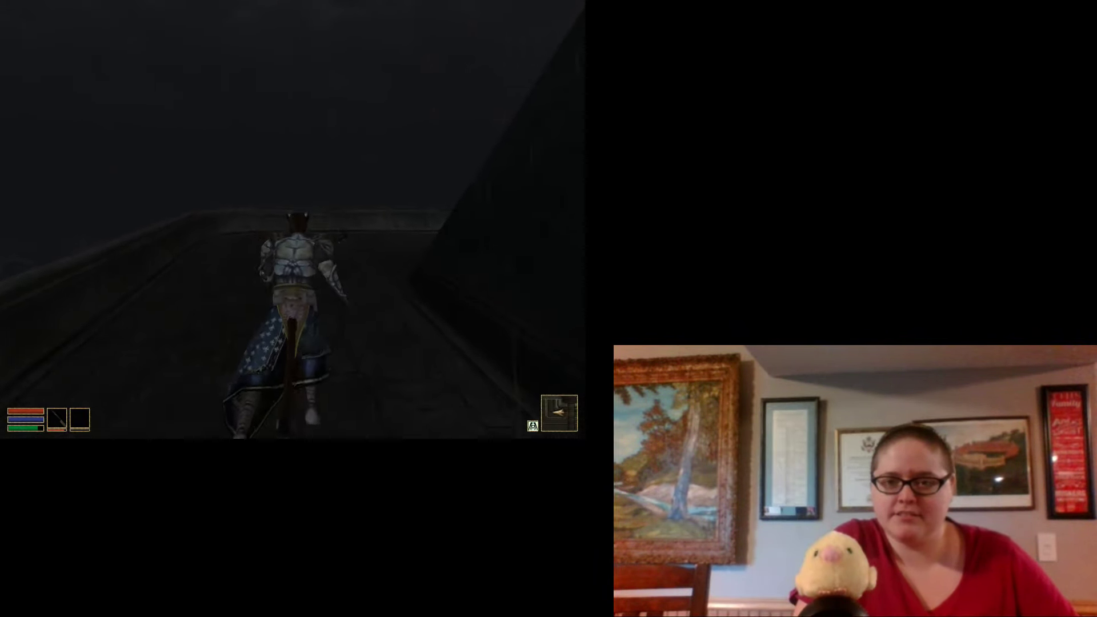
key(w)
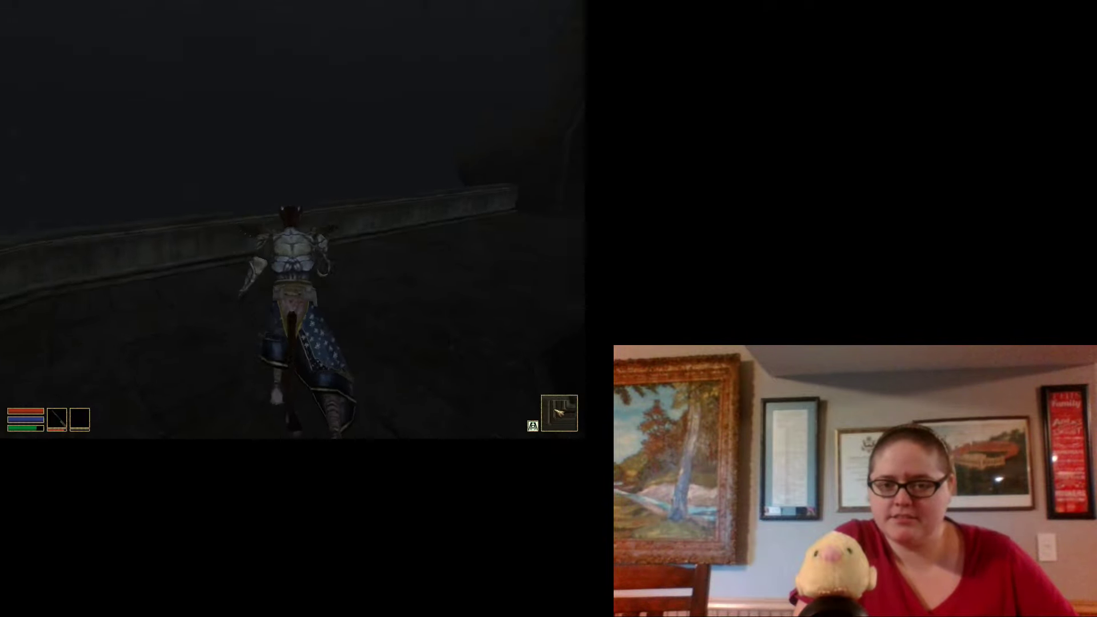
key(w)
key(w)
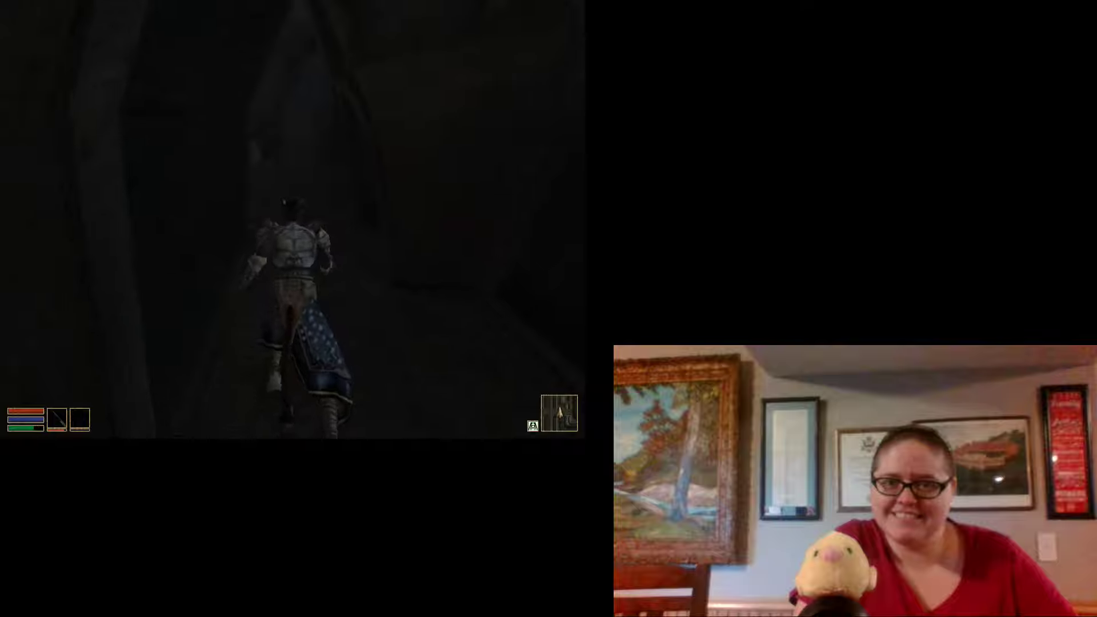
key(w)
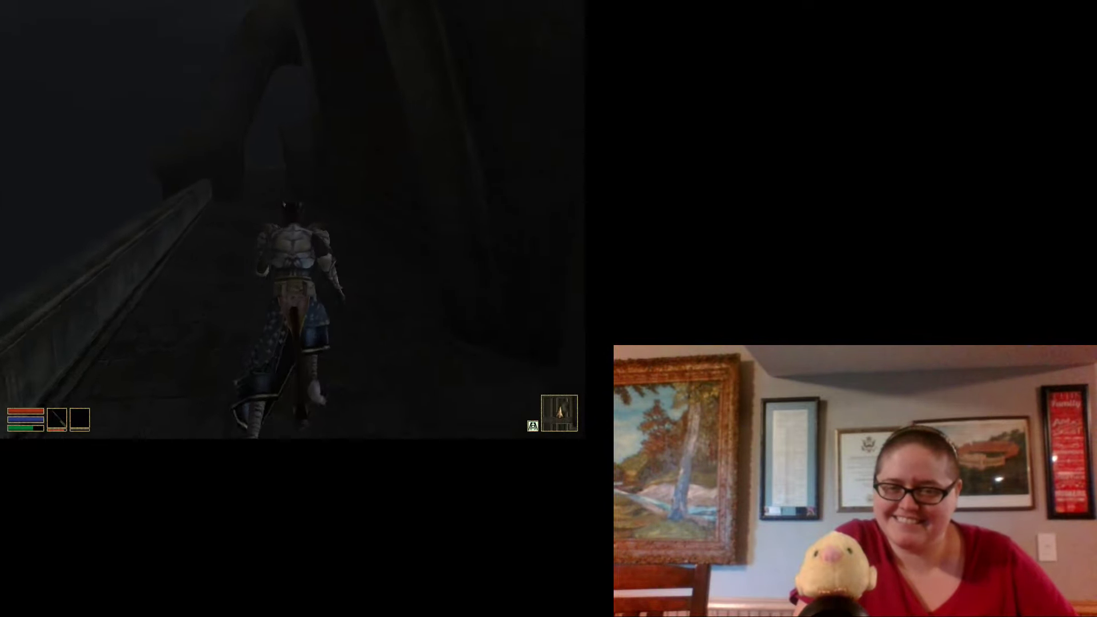
key(w)
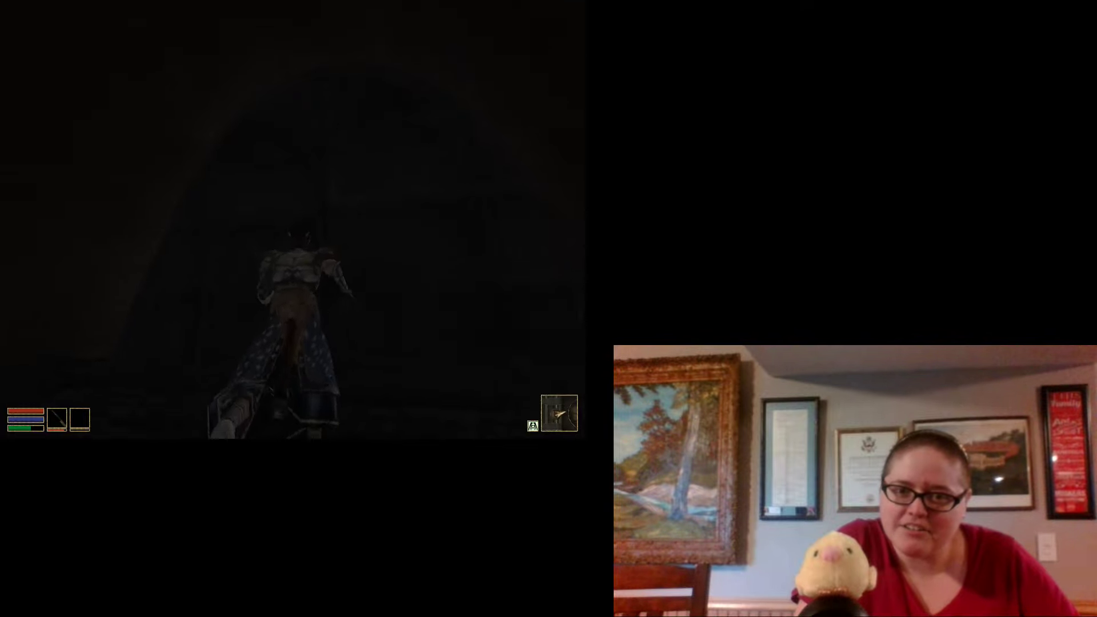
Follow the railed walkway past the guard to the Upper Waistworks wooden door
key(w)
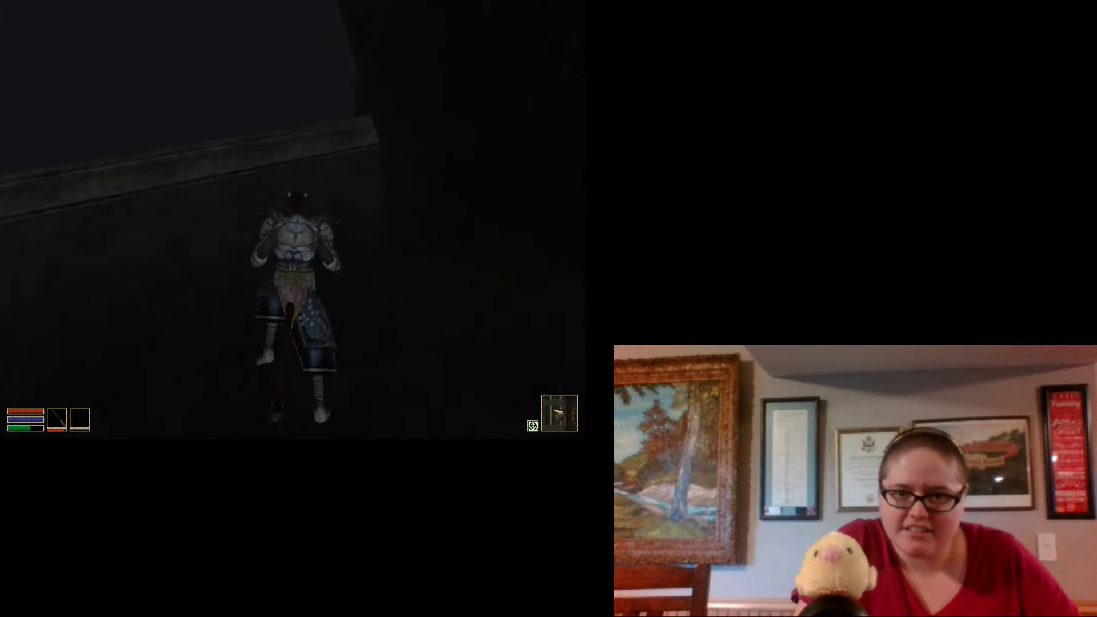
key(w)
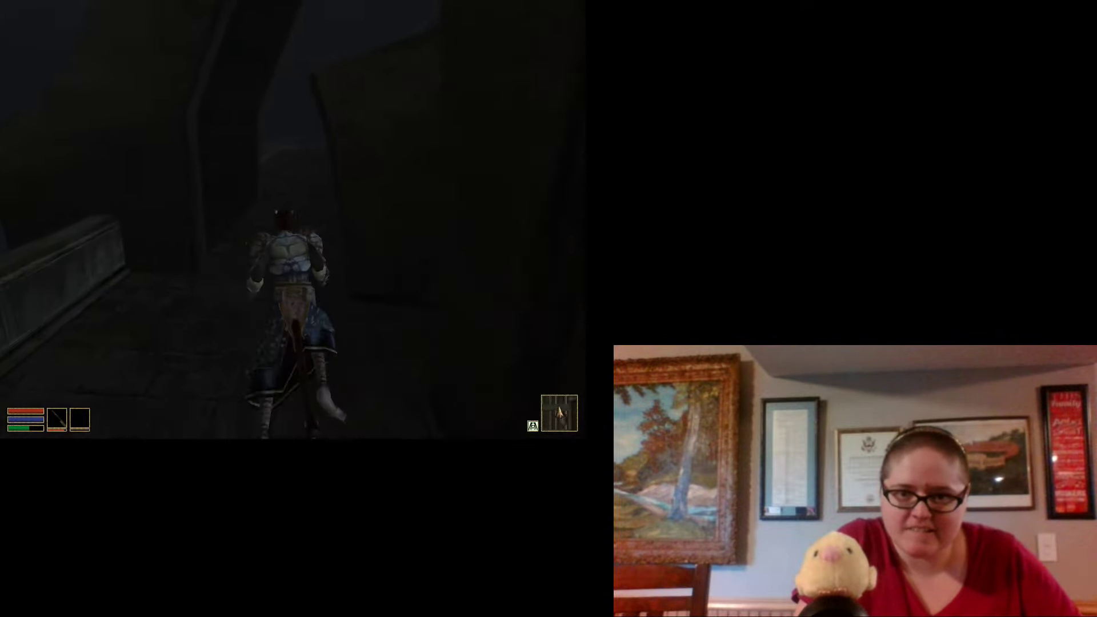
key(w)
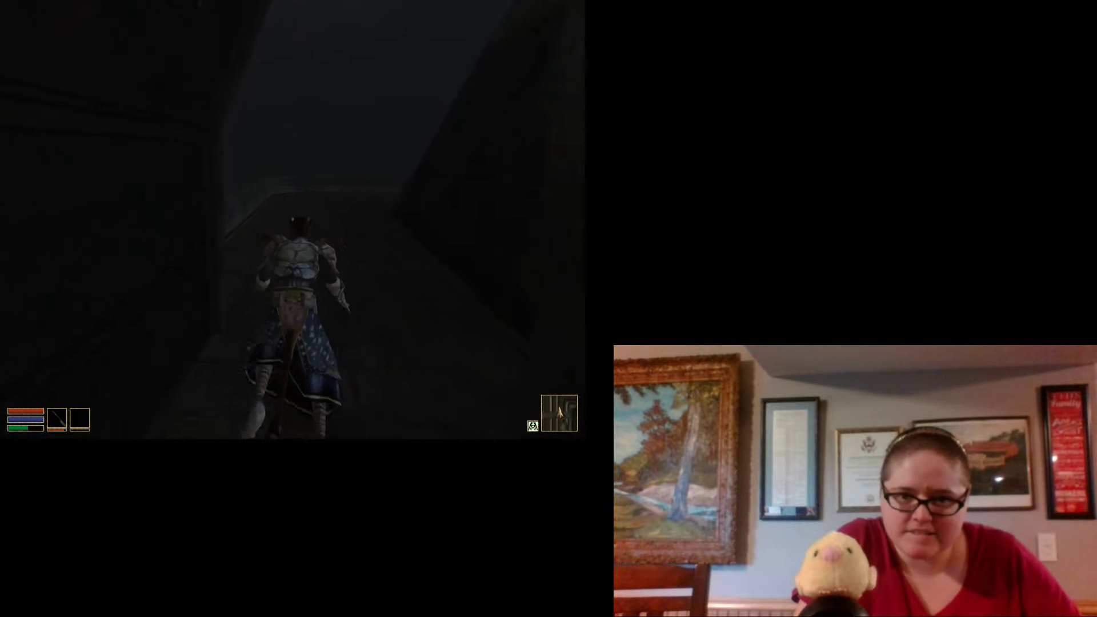
key(w)
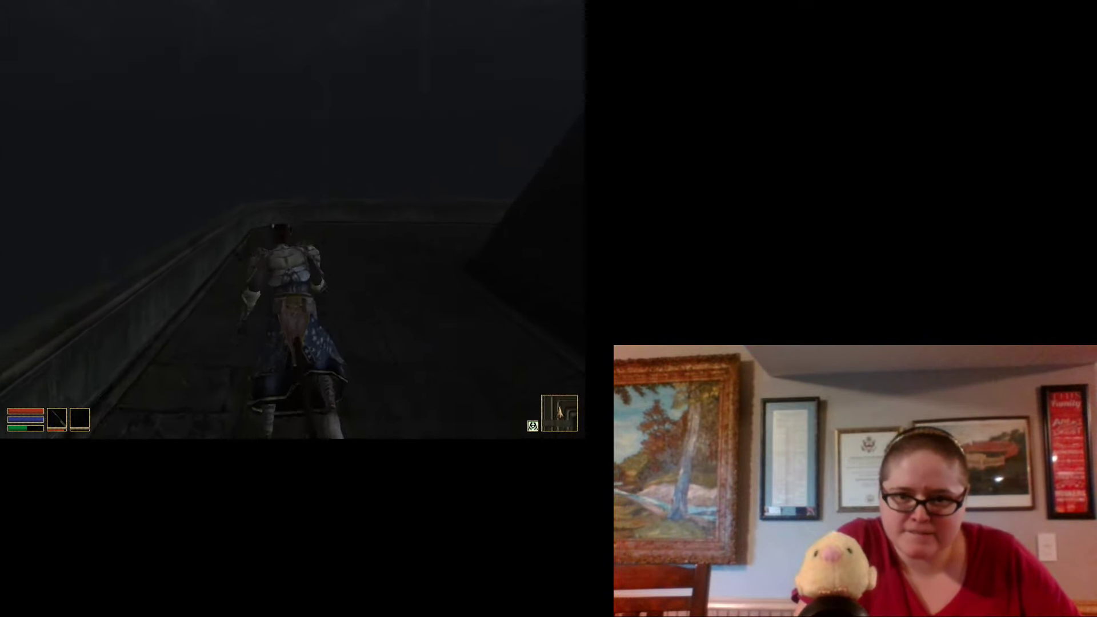
key(w)
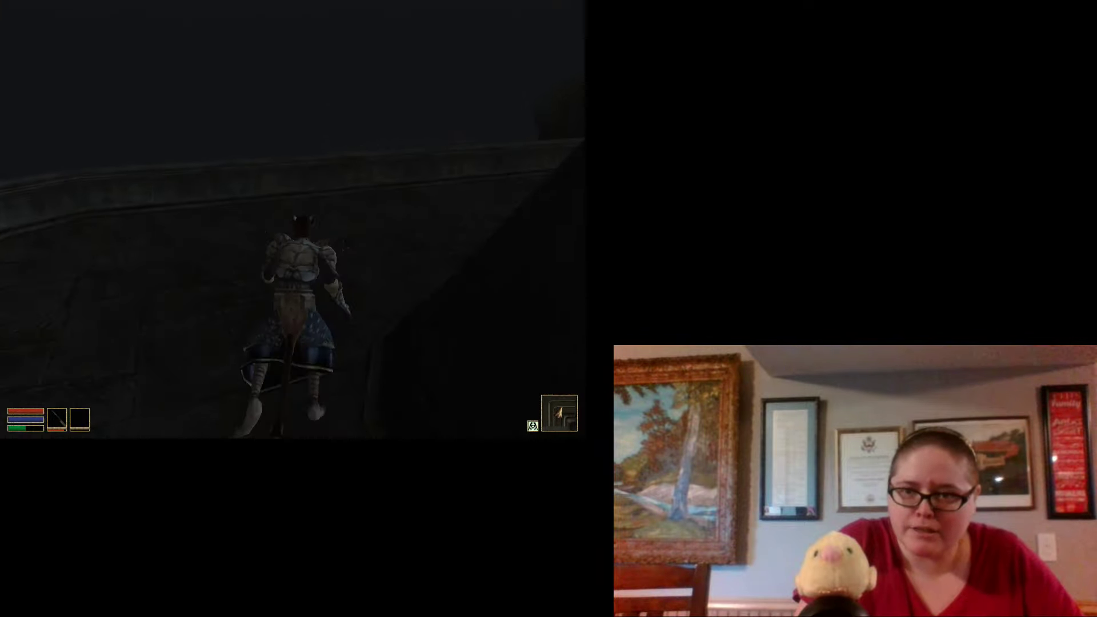
key(w)
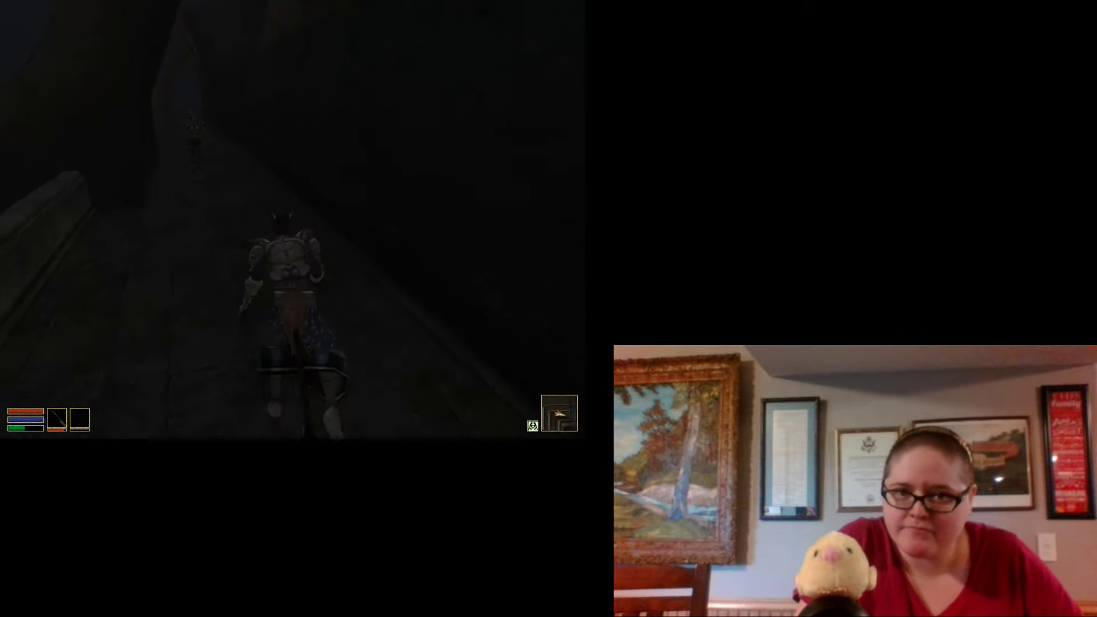
key(w)
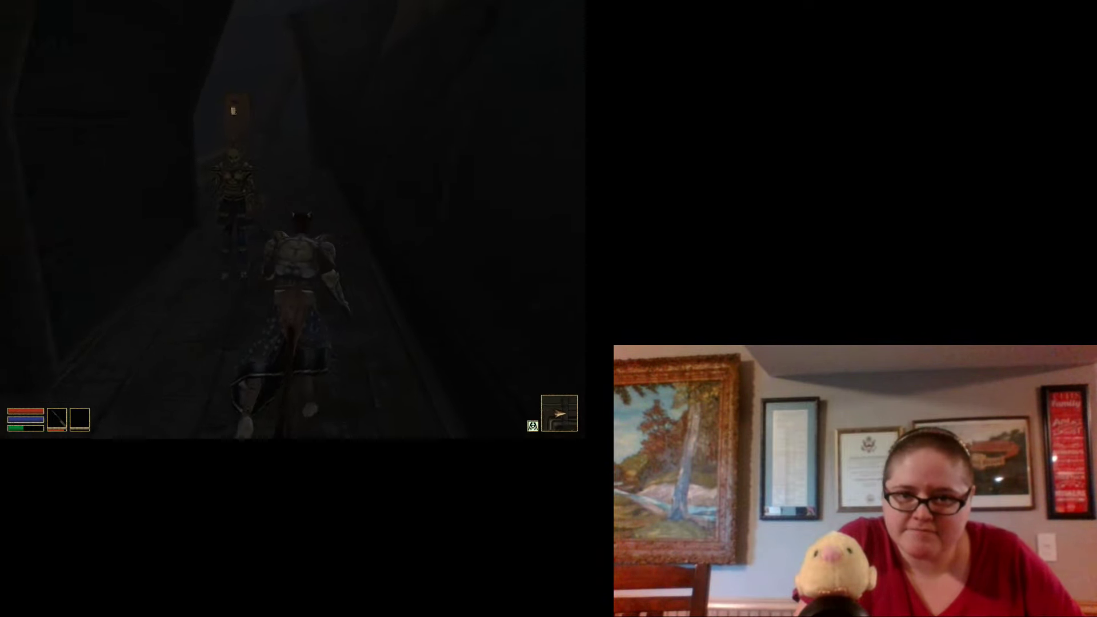
key(w)
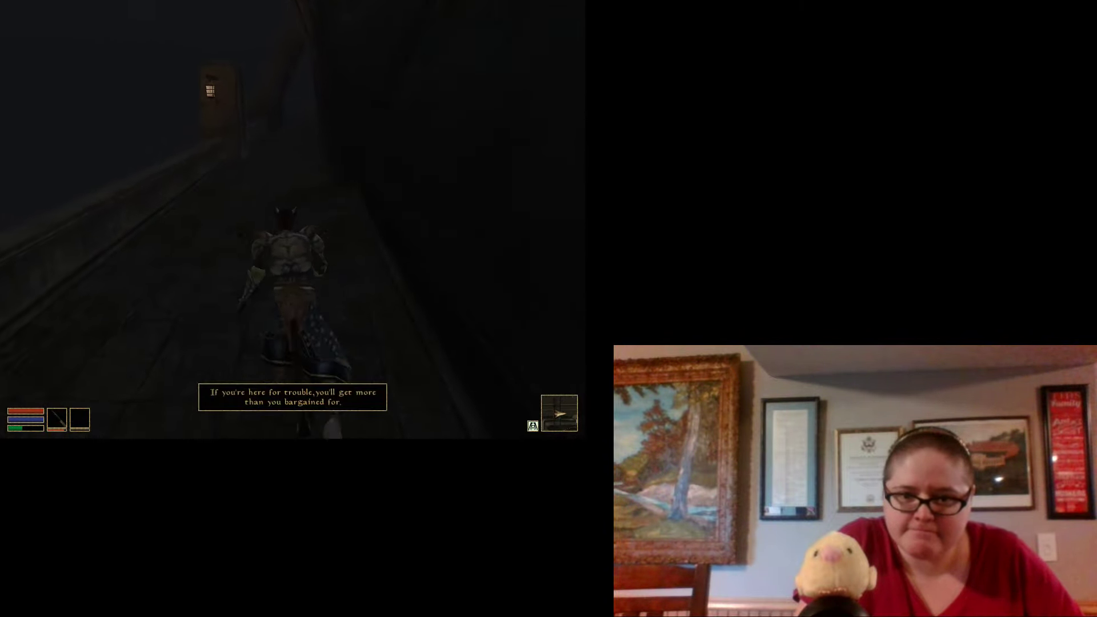
key(w)
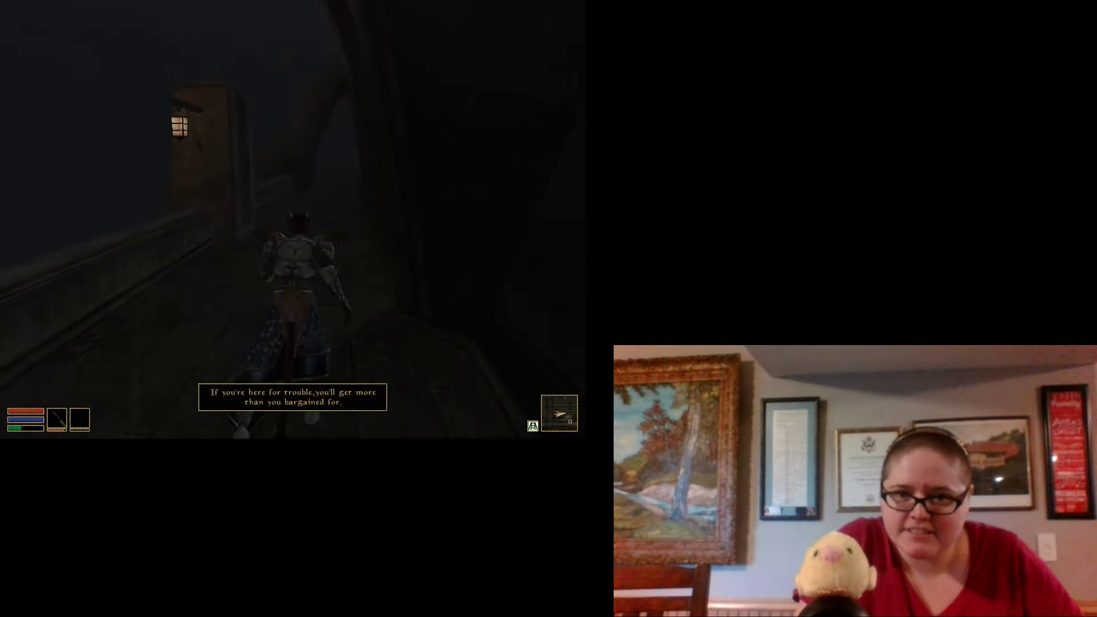
key(w)
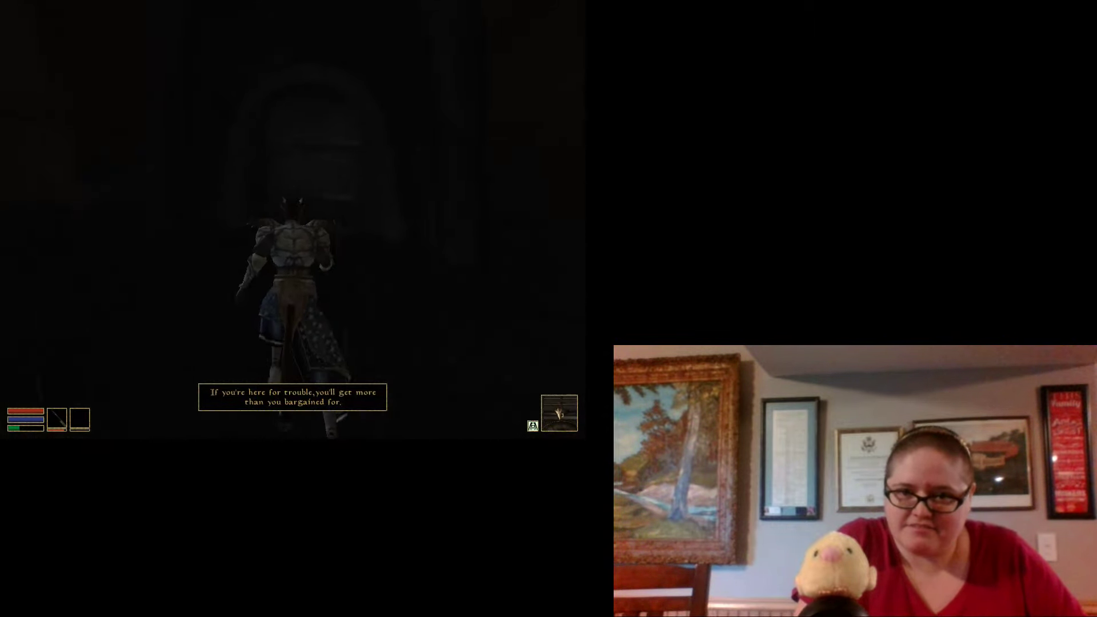
key(w)
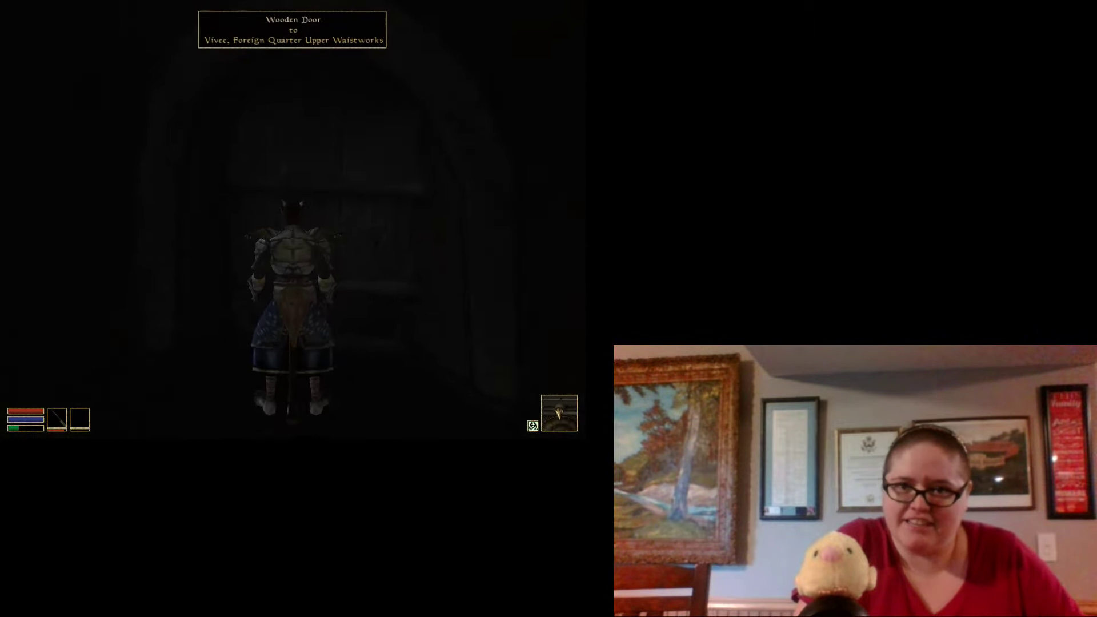
Enter the Upper Waistworks door and run through the pitch-dark tunnel toward the lit doorway
key(space)
key(w)
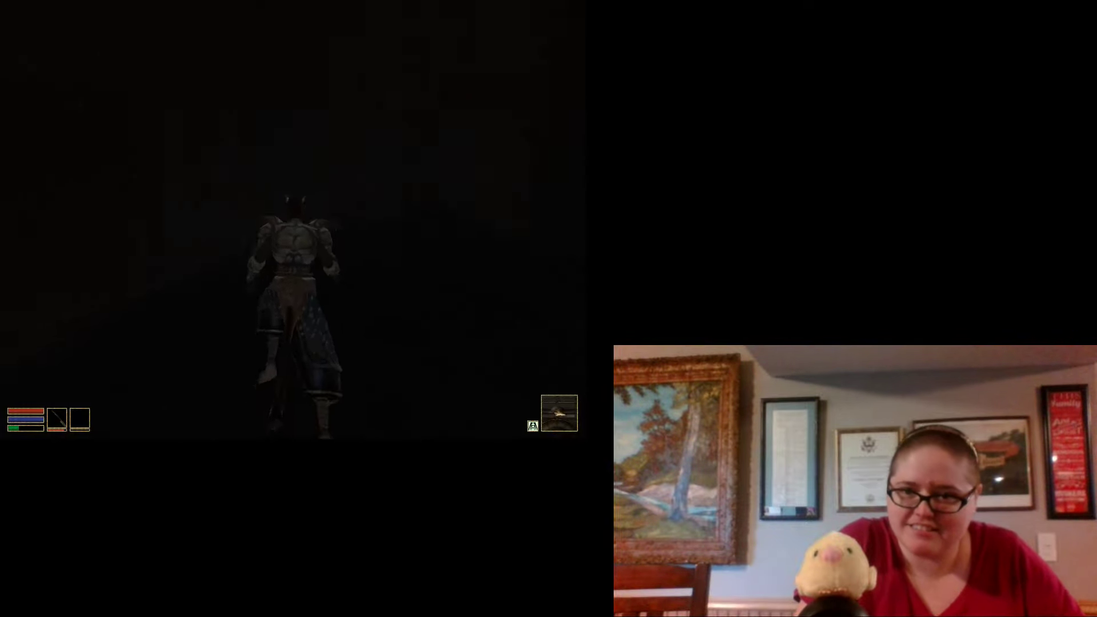
key(w)
key(w)
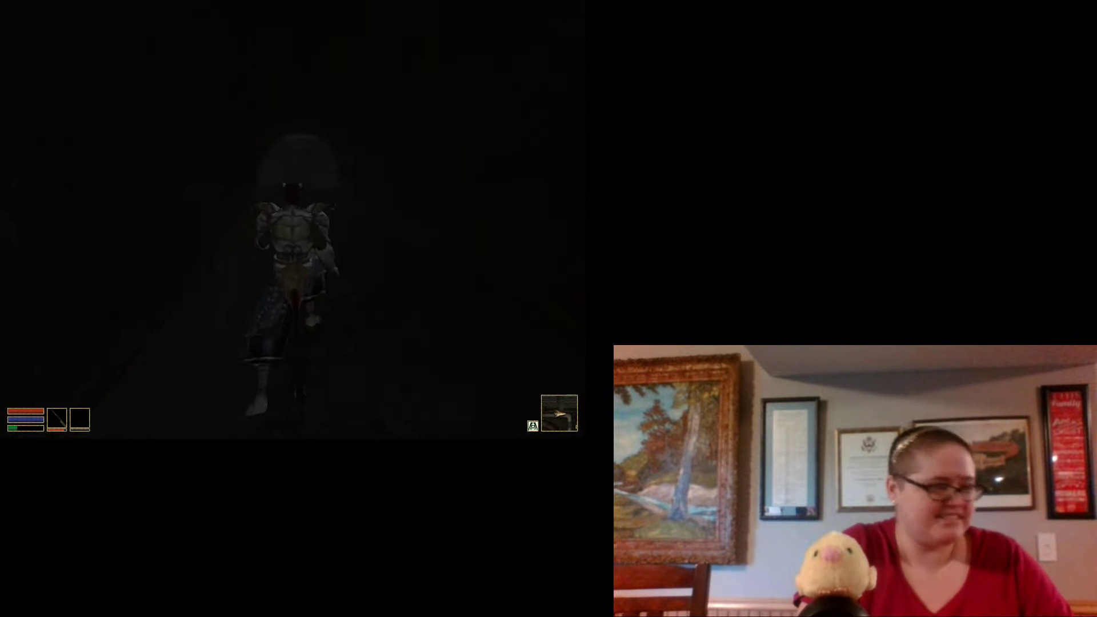
key(w)
key(w)
key(w)
key(w)
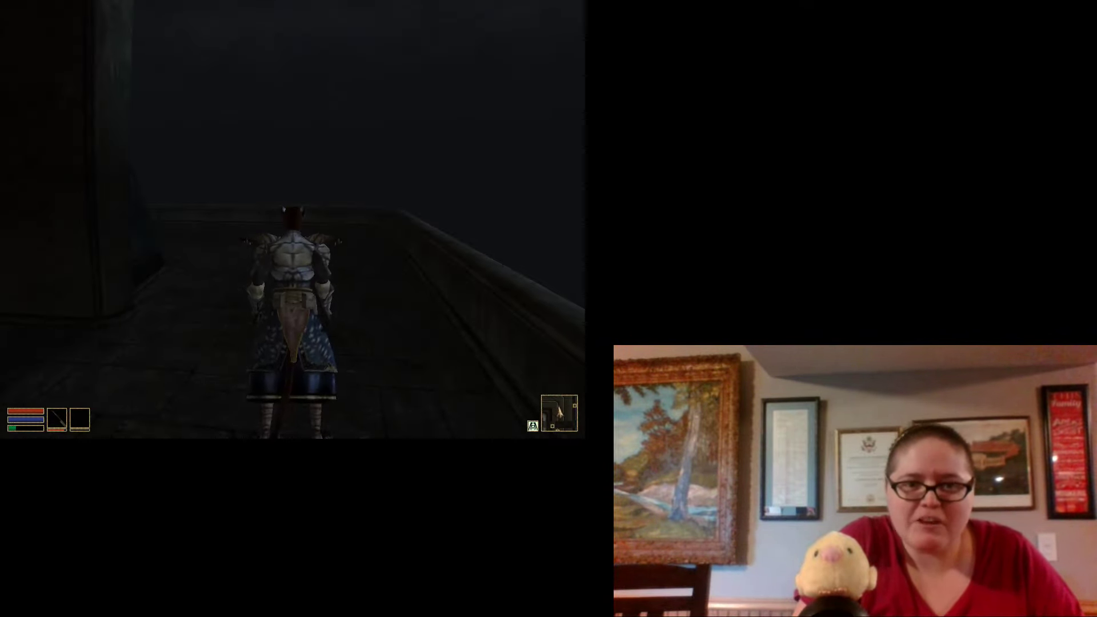
Walk along the night bridge railing and round the corner past the massive canton wall
key(w)
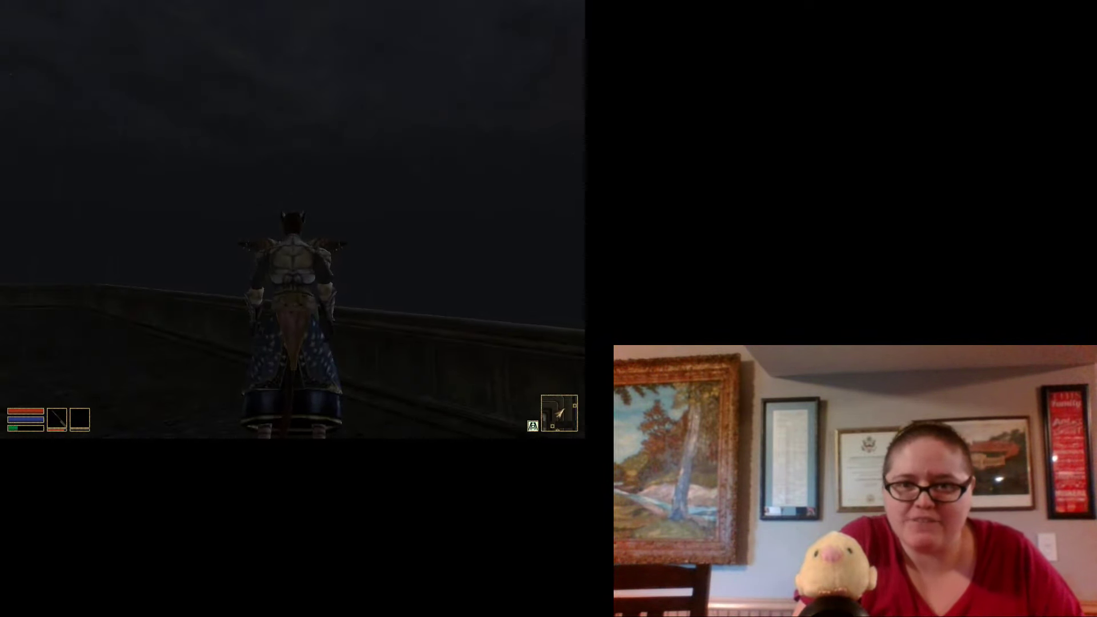
key(w)
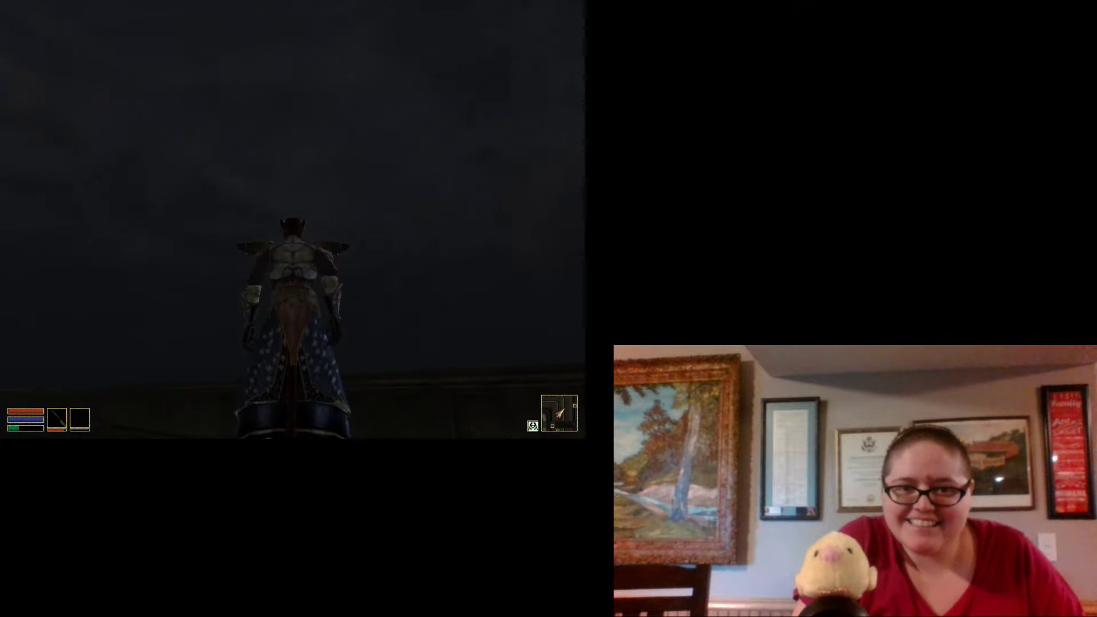
key(w)
key(w)
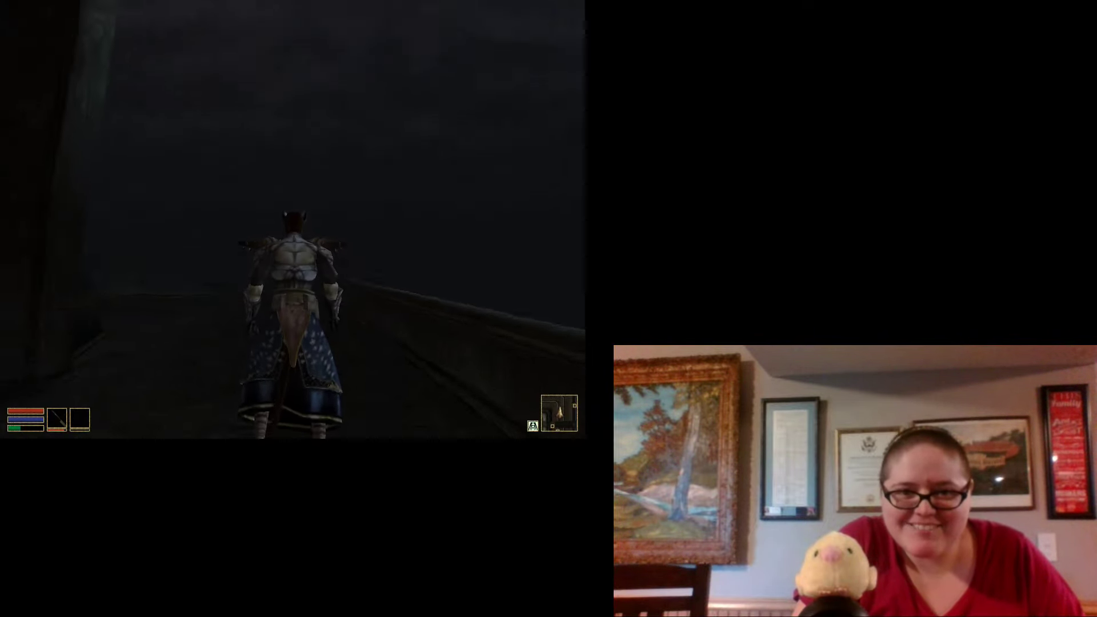
key(w)
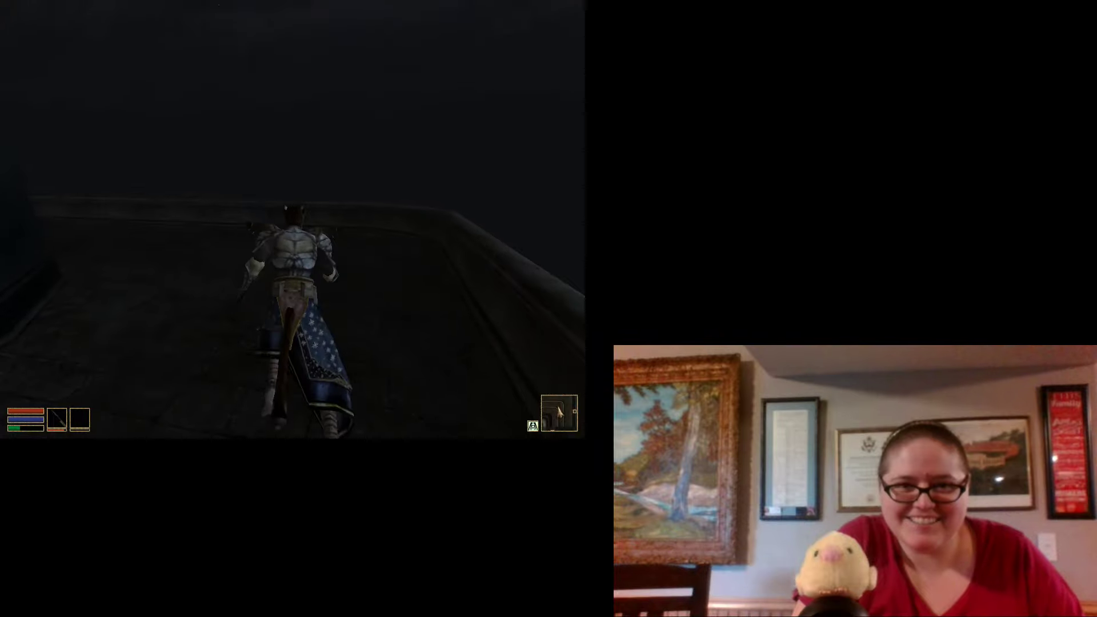
key(w)
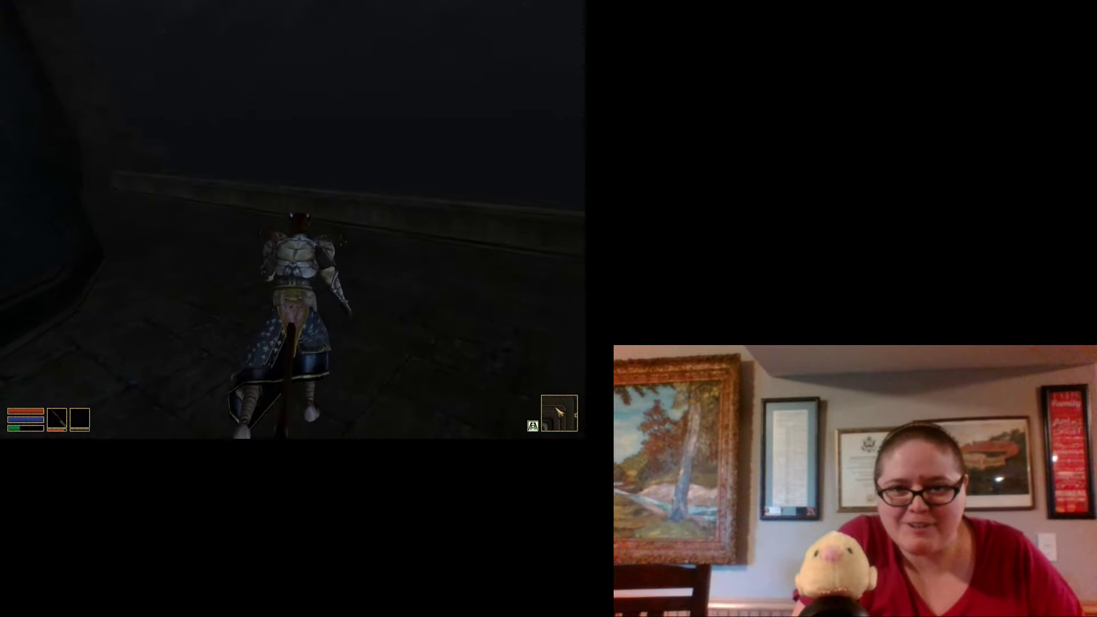
key(w)
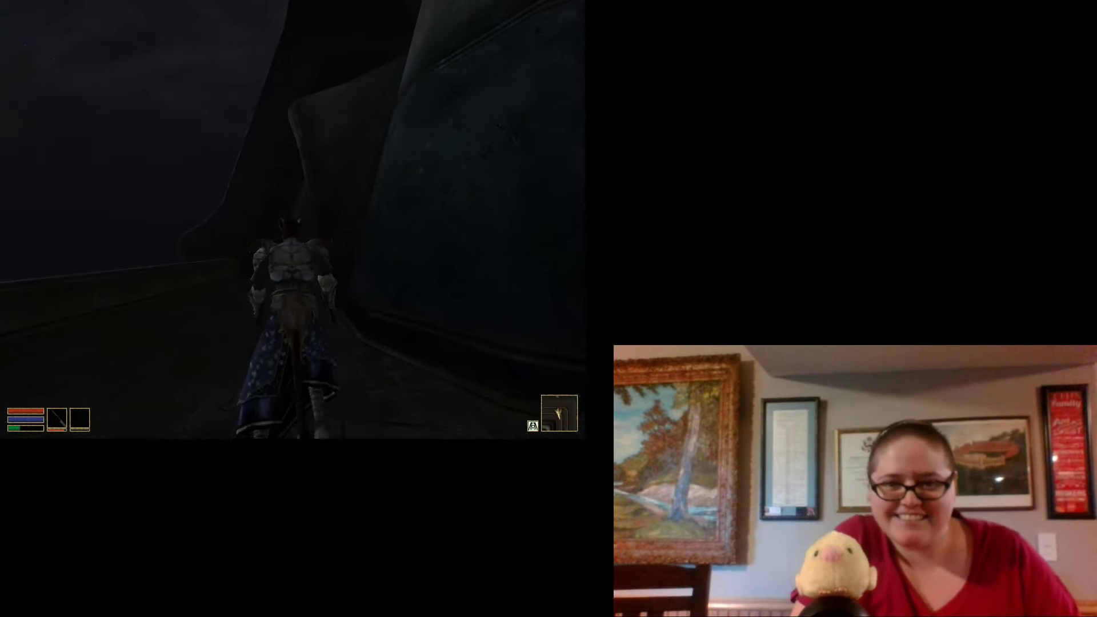
key(w)
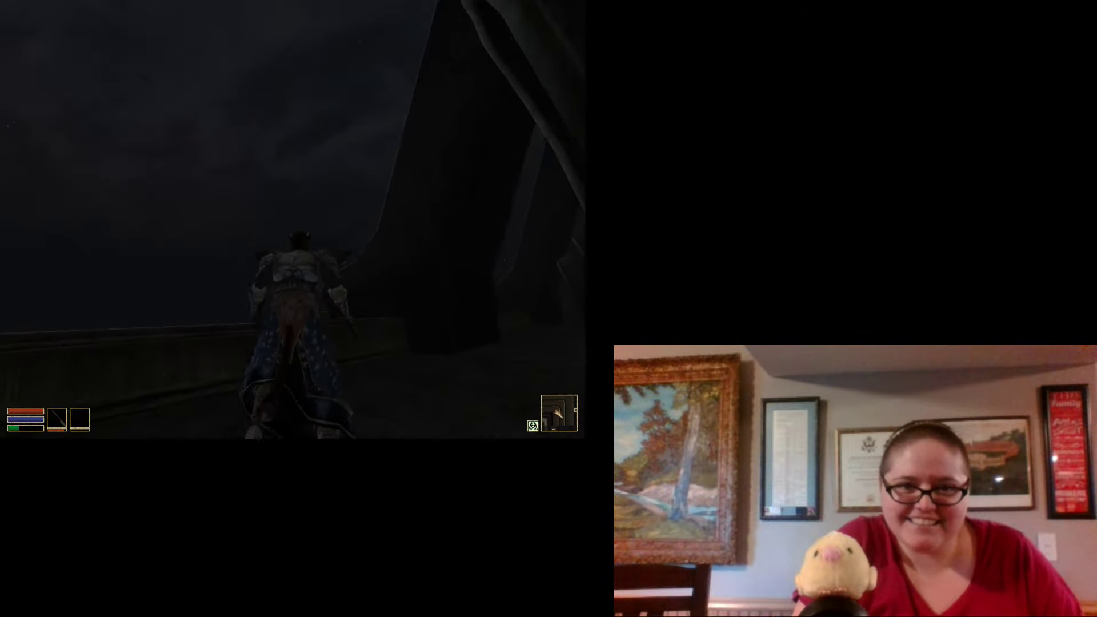
key(w)
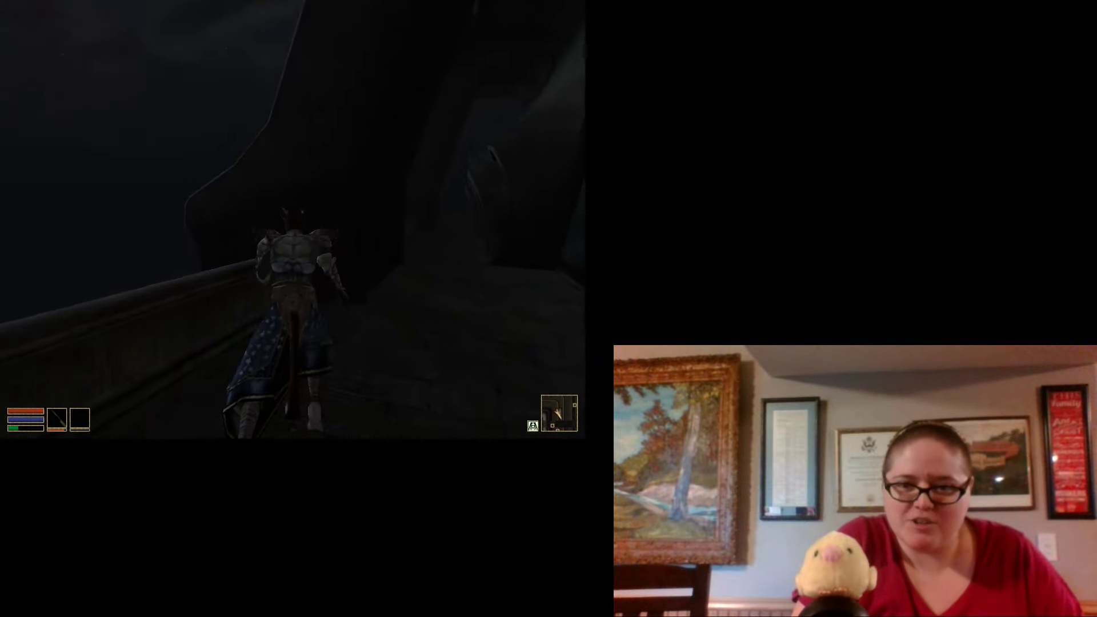
key(w)
key(w)
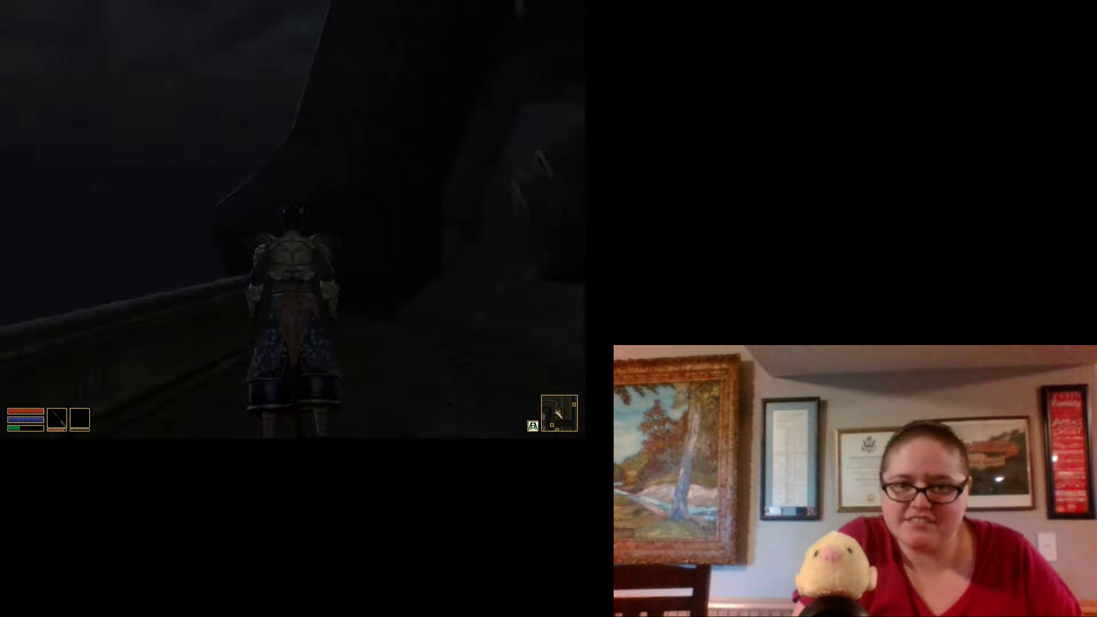
key(w)
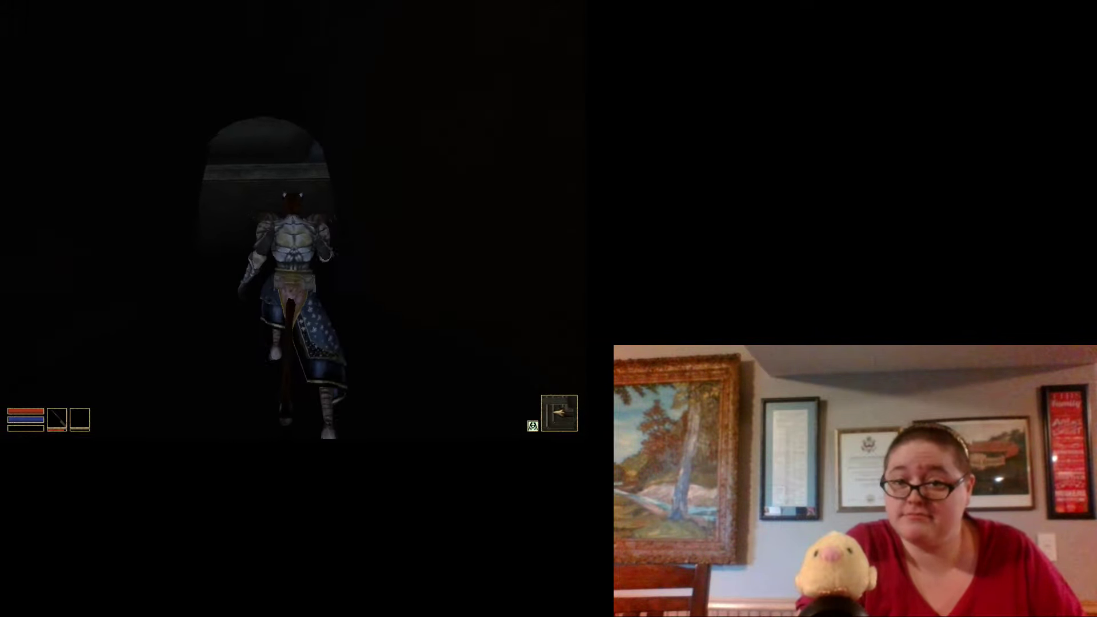
Pass through the hall doorway and follow the walkway beside the stone railing
key(w)
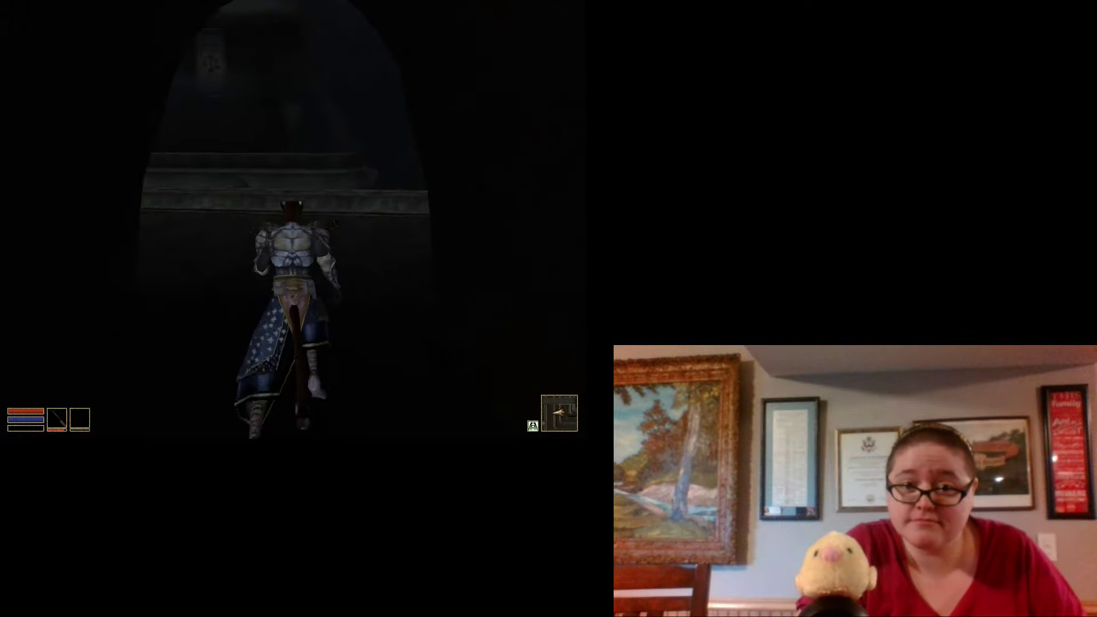
key(w)
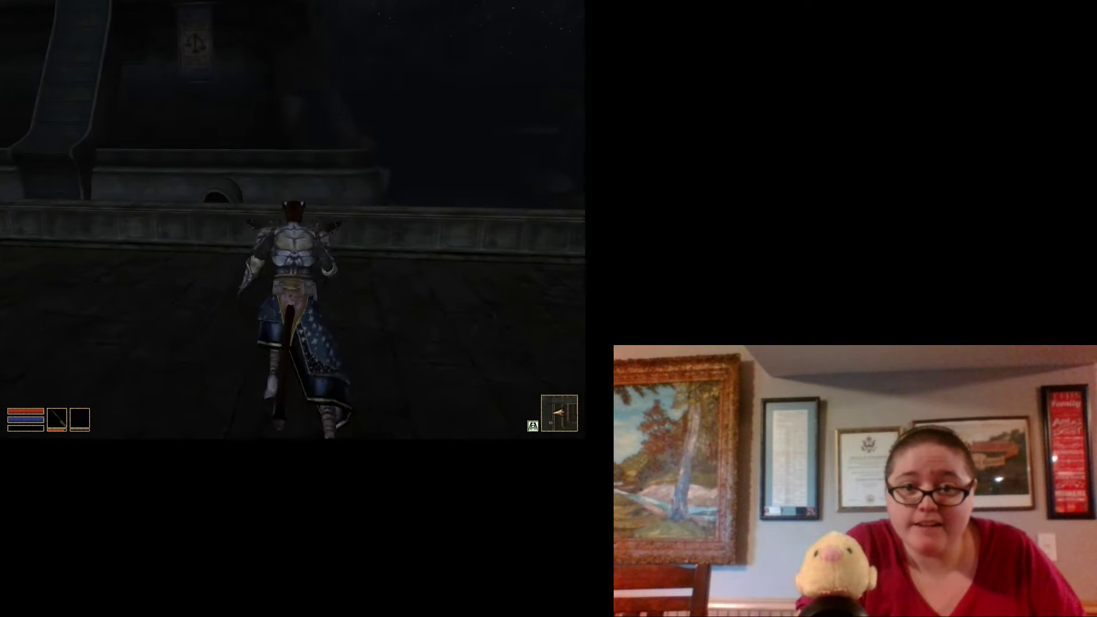
key(w)
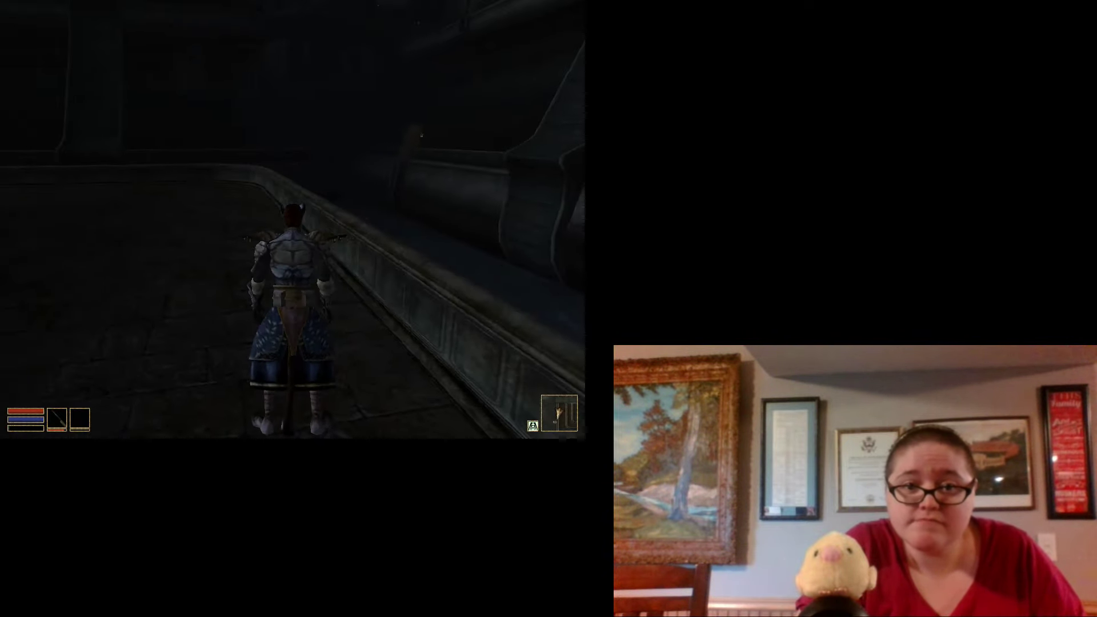
key(w)
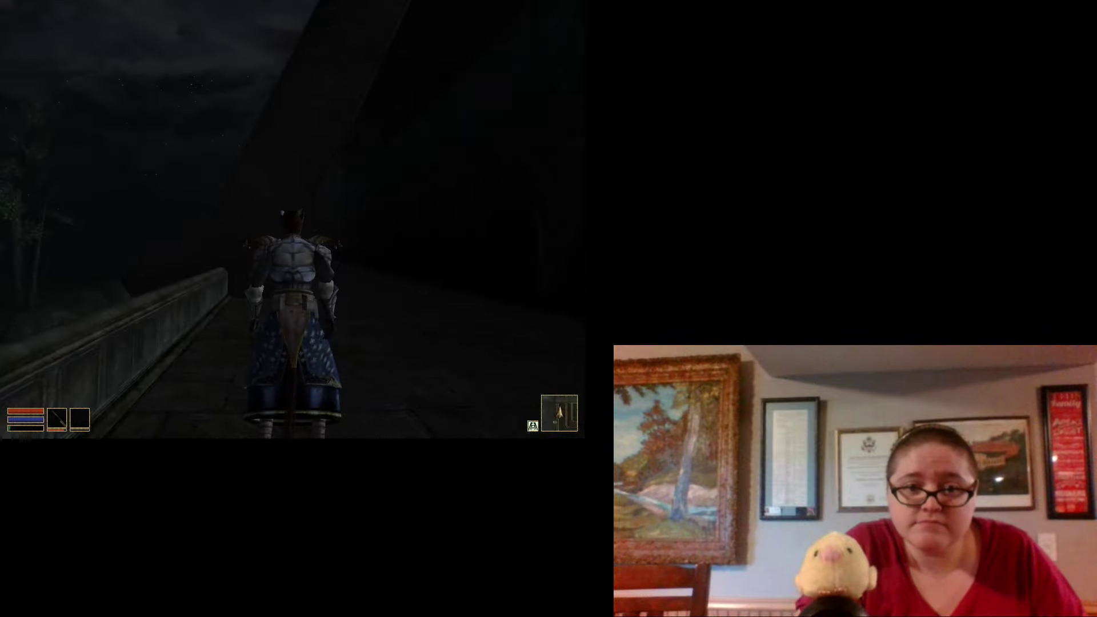
key(w)
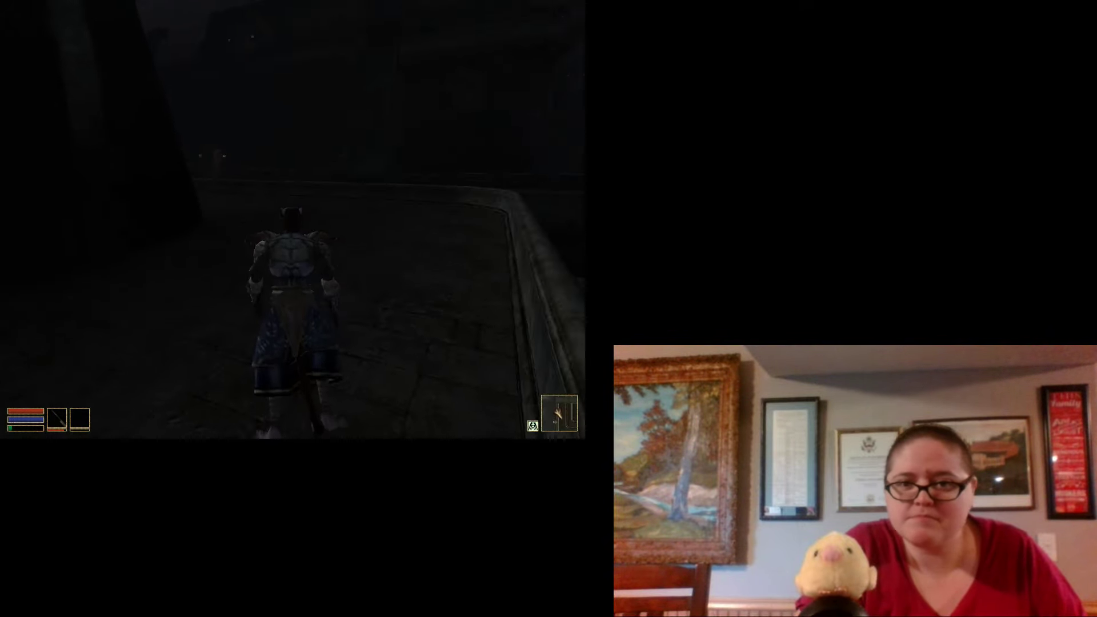
Run across the courtyard past the lit building and climb the wide staircase
key(w)
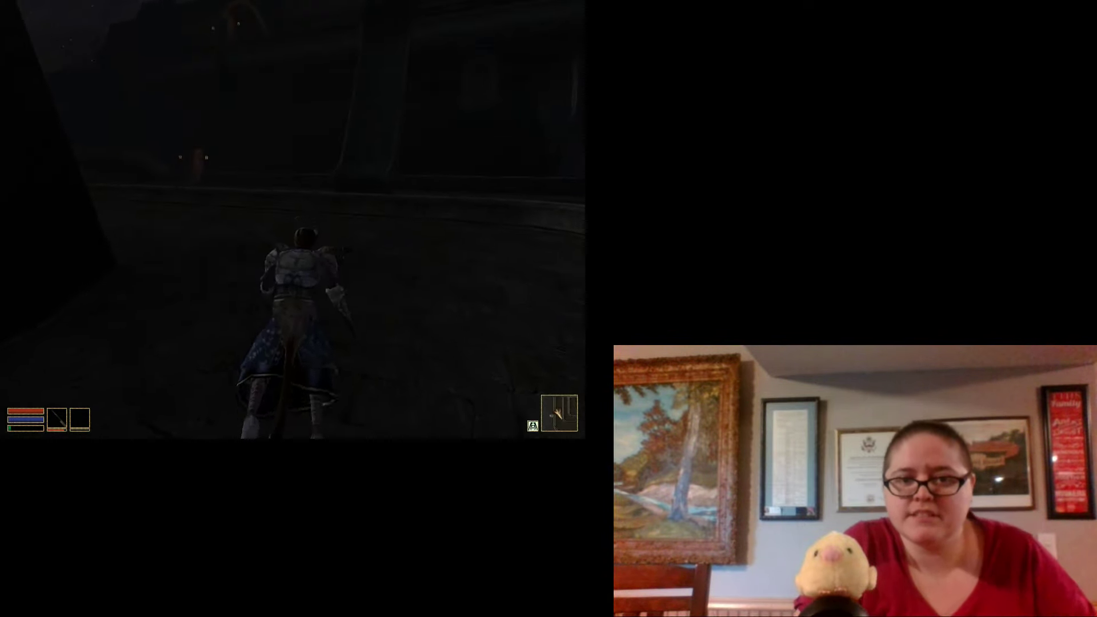
key(w)
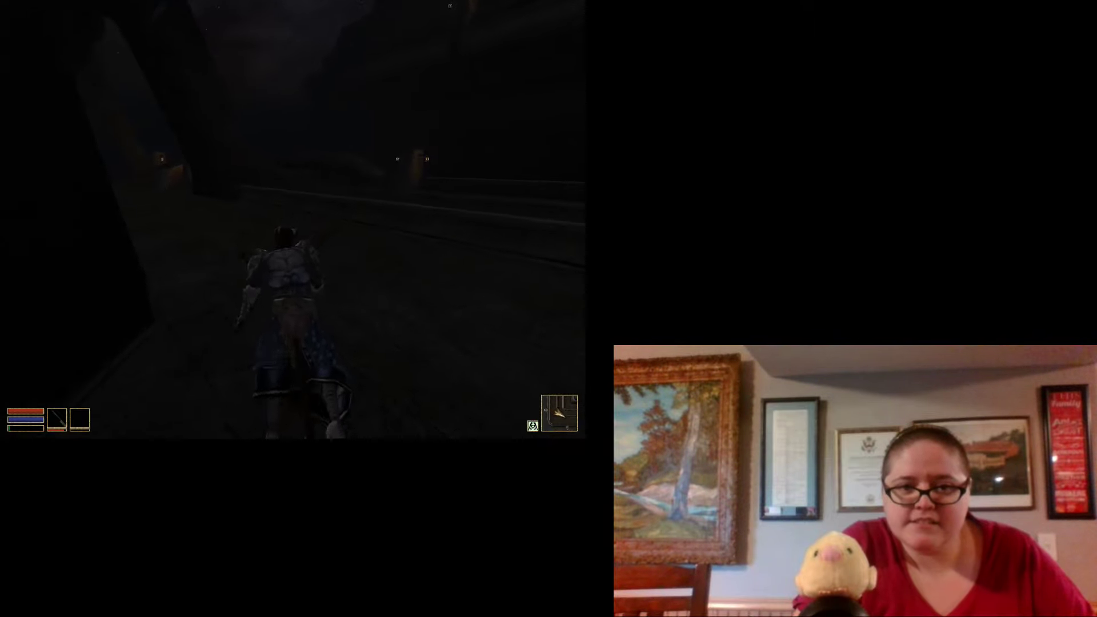
key(w)
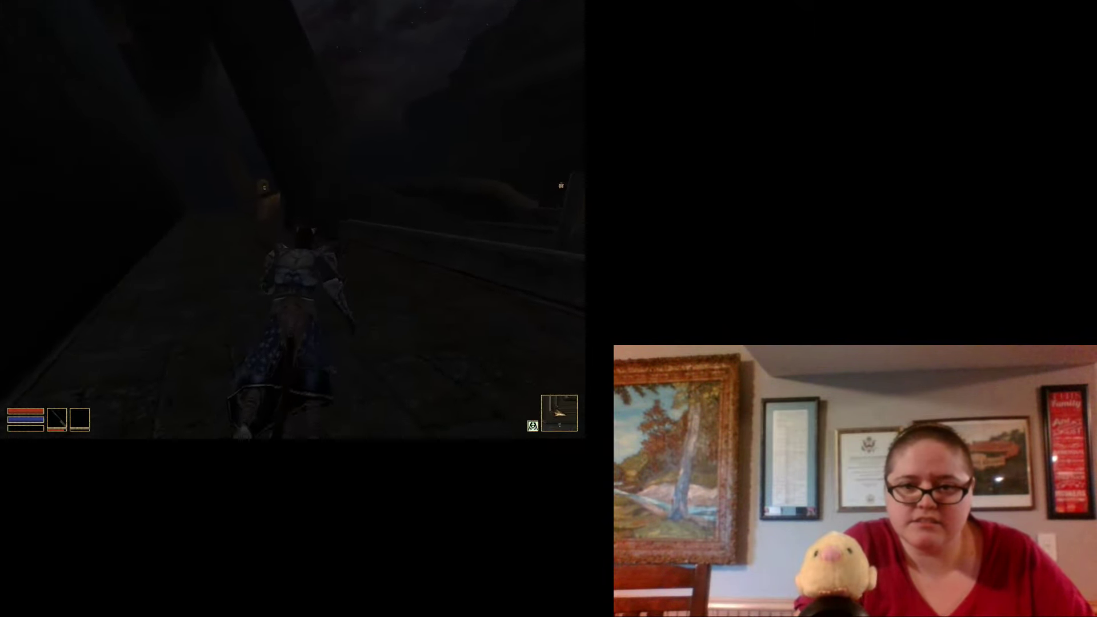
key(w)
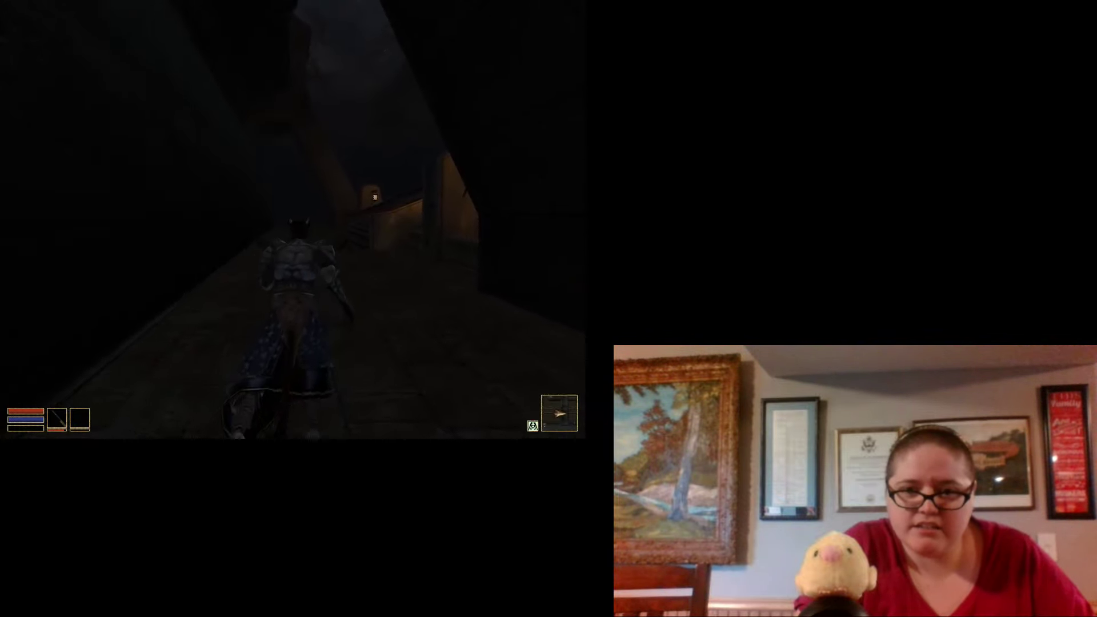
key(w)
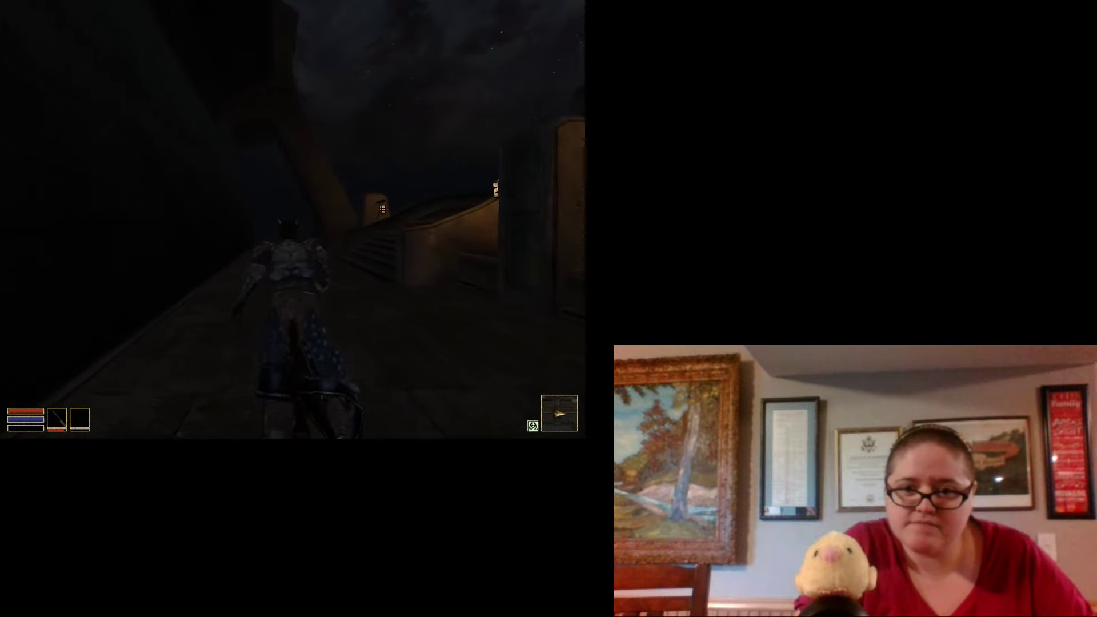
key(w)
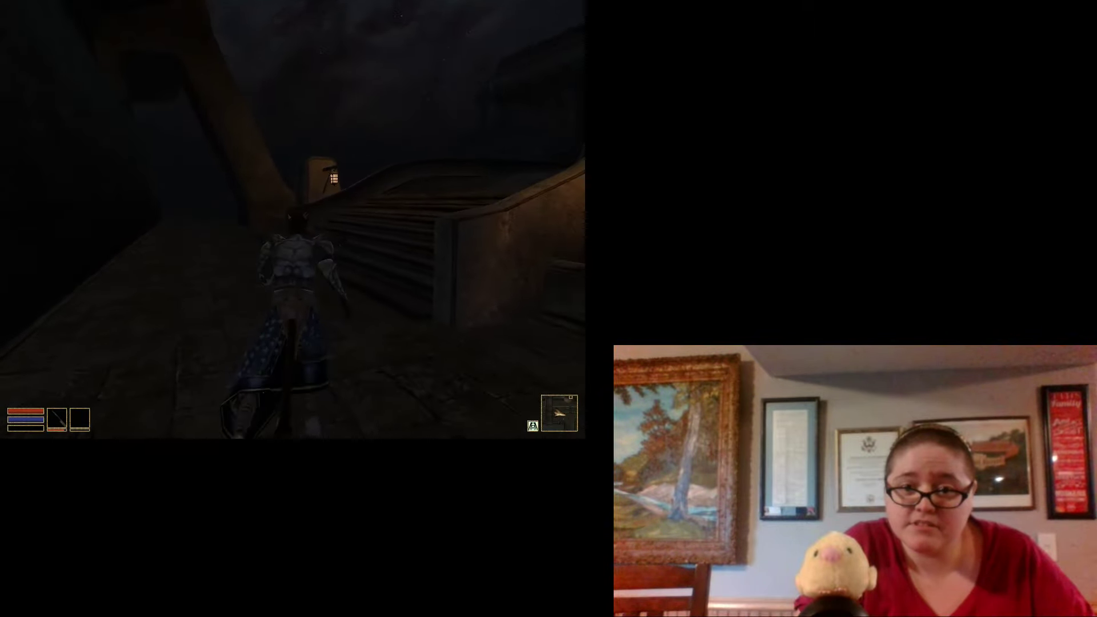
key(w)
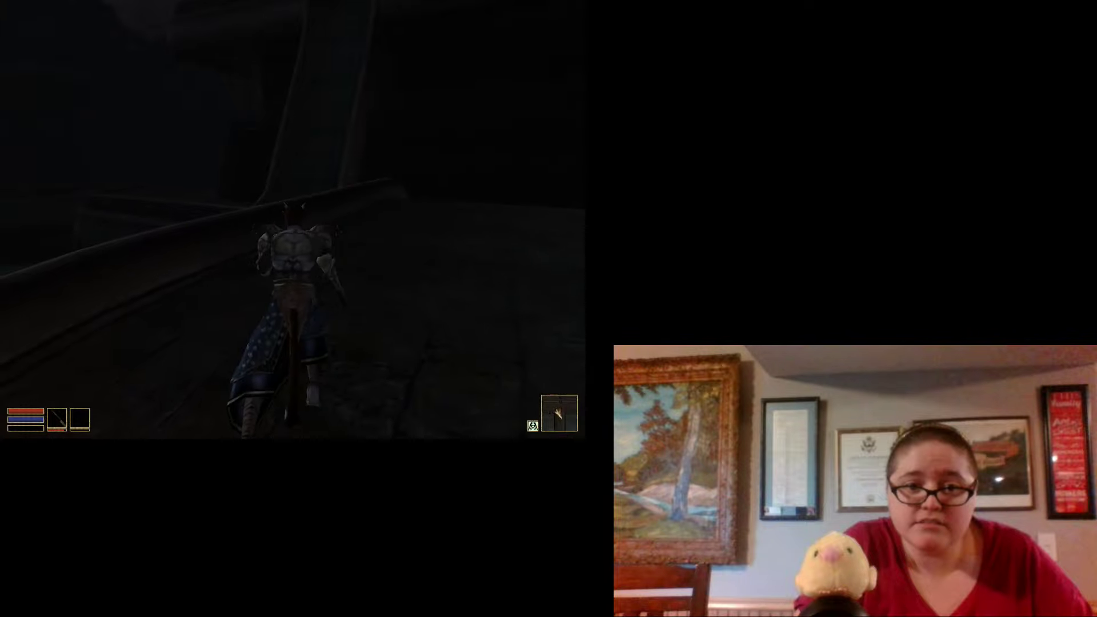
Run across Redoran's dark upper plaza past the lantern-lit building
key(w)
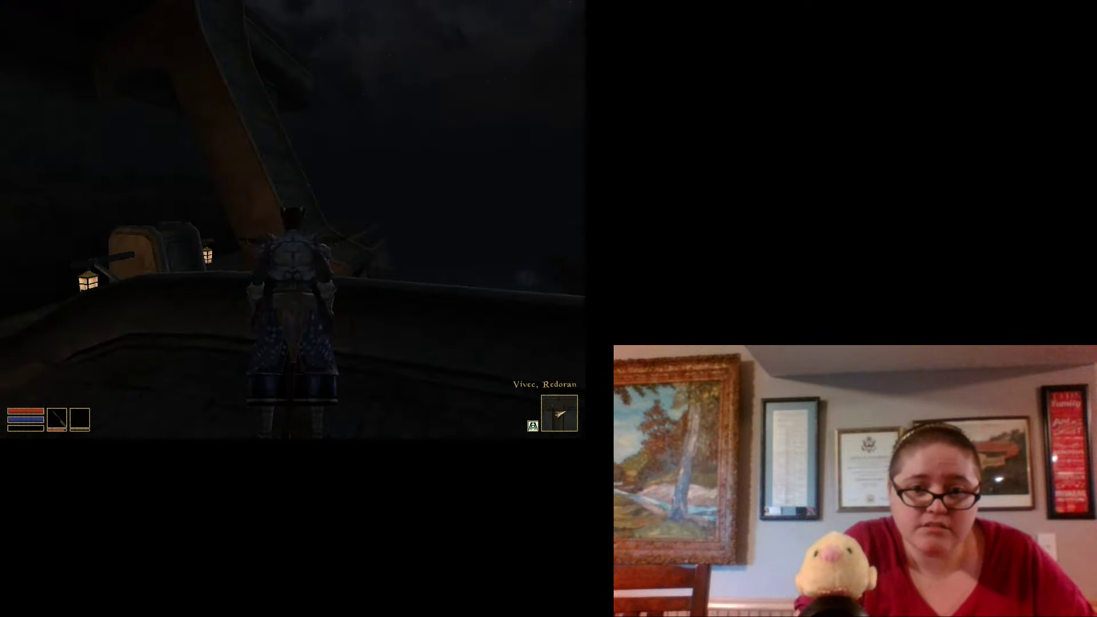
key(w)
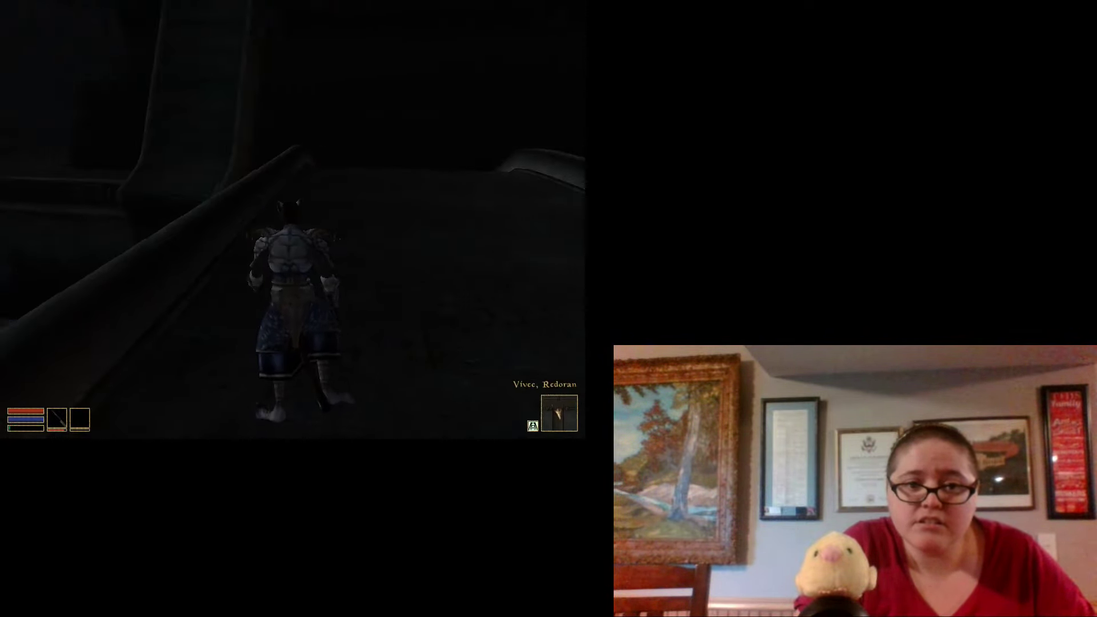
key(w)
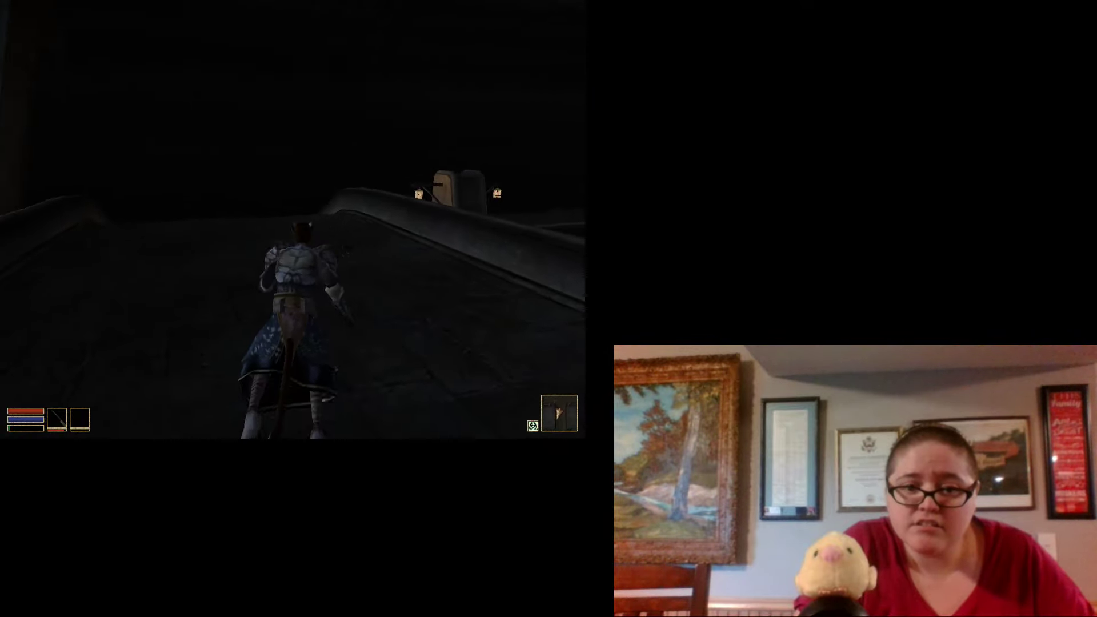
key(w)
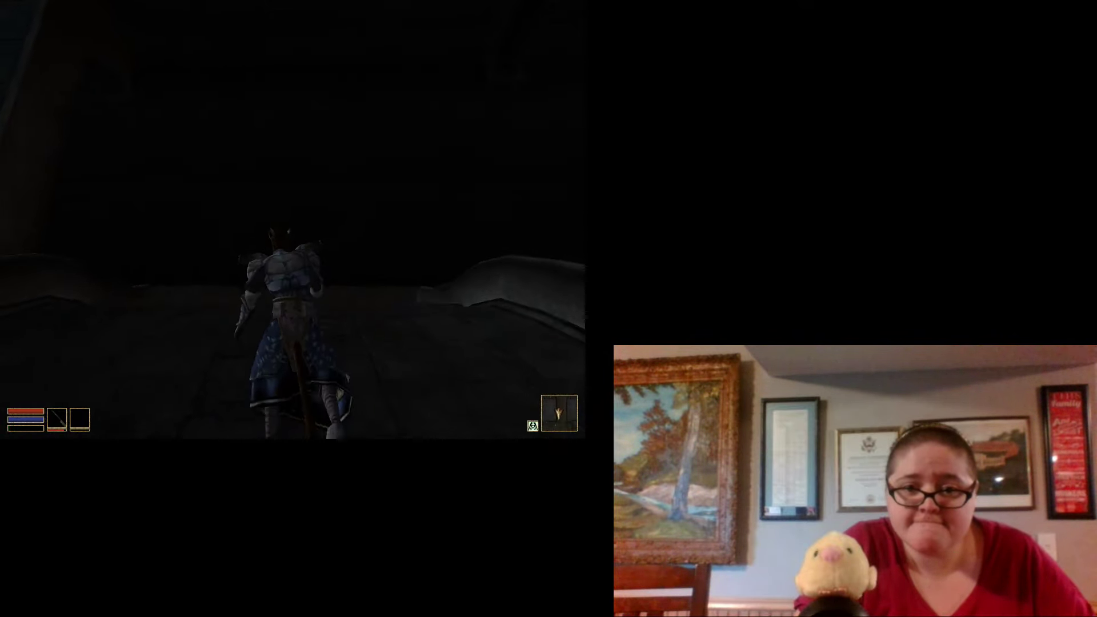
key(w)
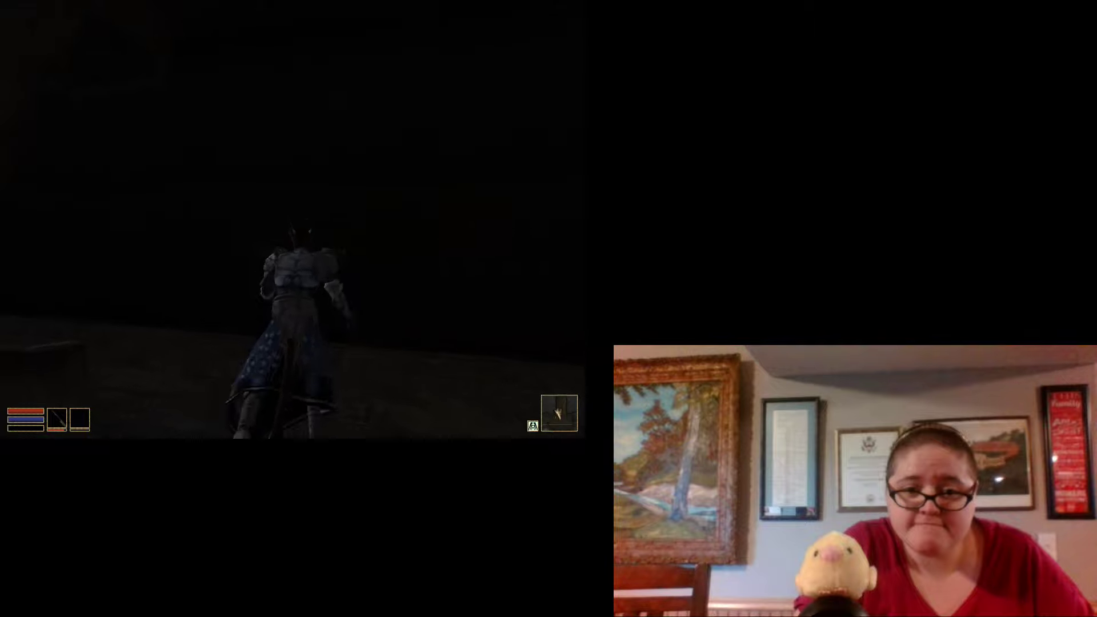